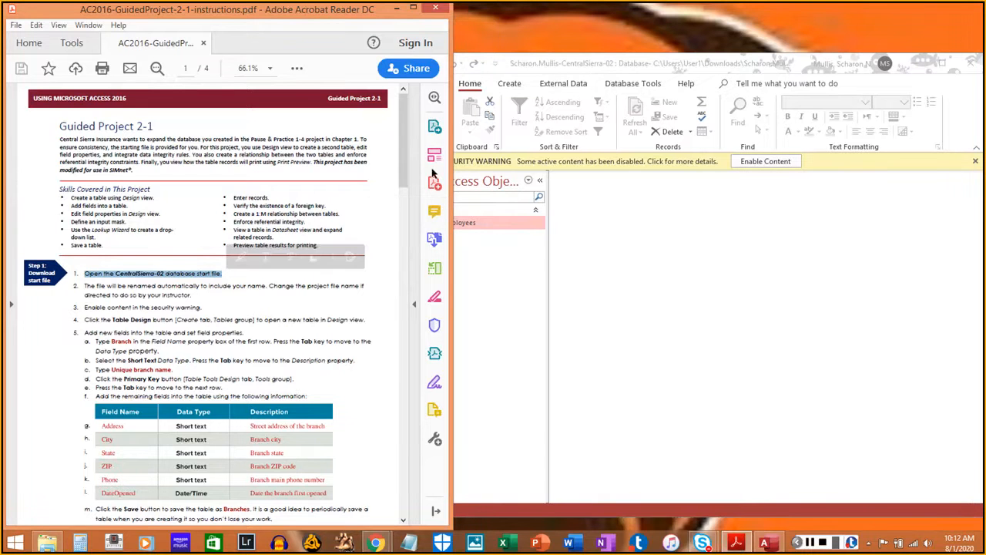
- Highlight instructions 1 and 2, about opening and renaming the CentralSierra-02 start file, in the project PDF
{"action": "left_click_drag", "start_coordinate": [84, 286], "coordinate": [168, 295]}
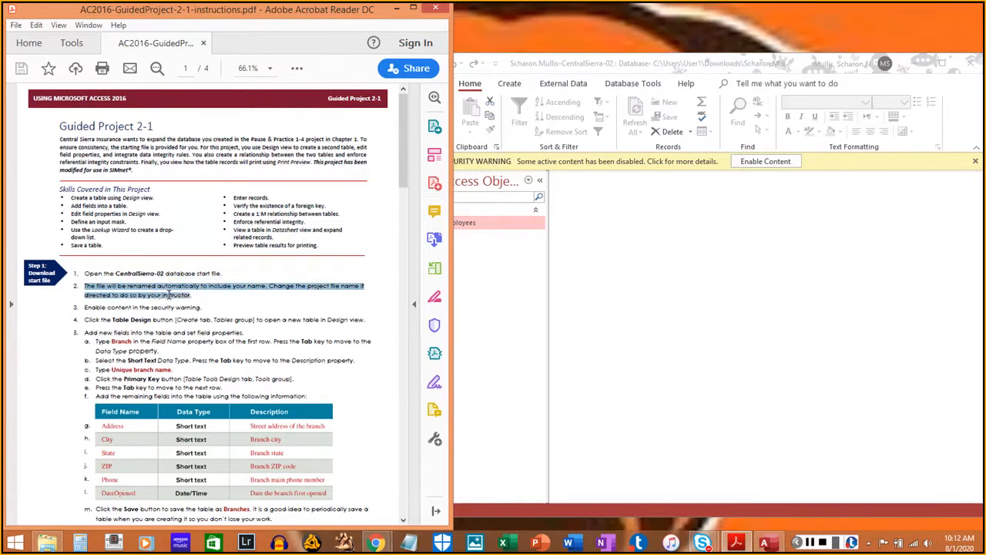
{"action": "left_click", "coordinate": [297, 69]}
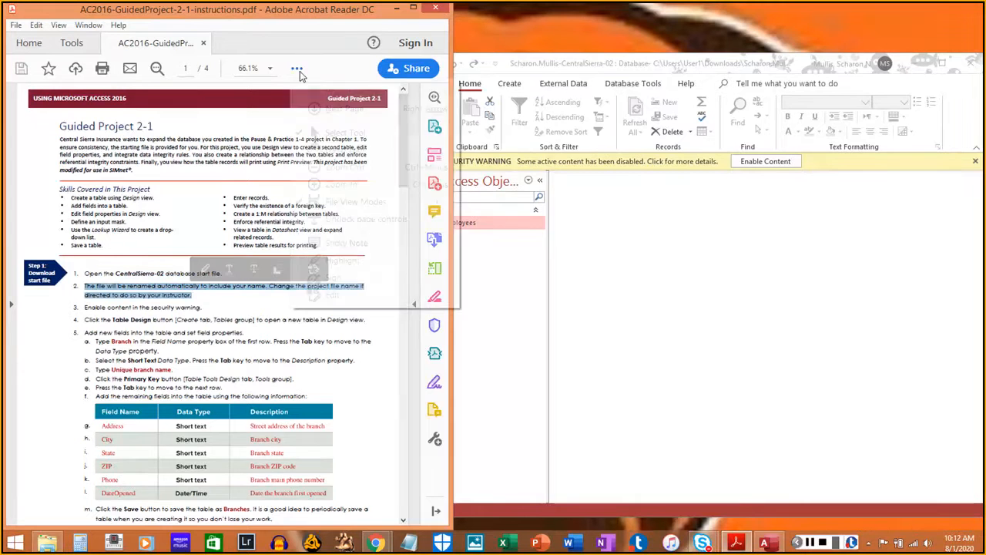
{"action": "left_click", "coordinate": [342, 259]}
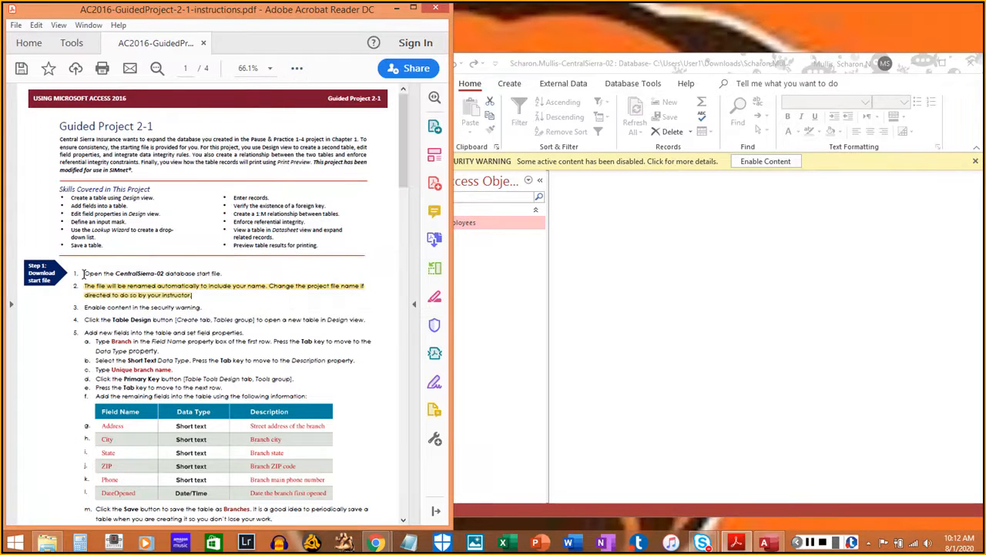
{"action": "left_click_drag", "start_coordinate": [85, 274], "coordinate": [225, 276]}
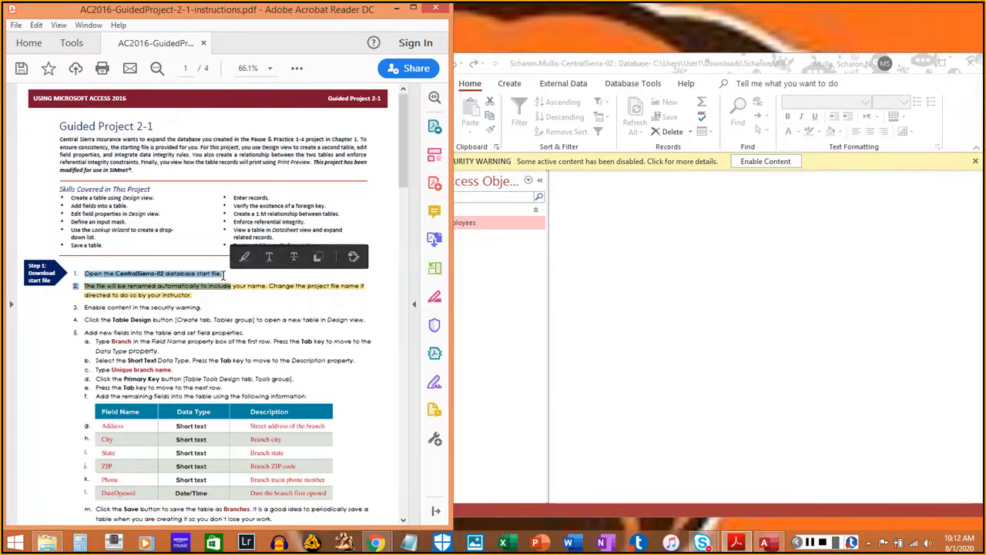
{"action": "left_click", "coordinate": [159, 273]}
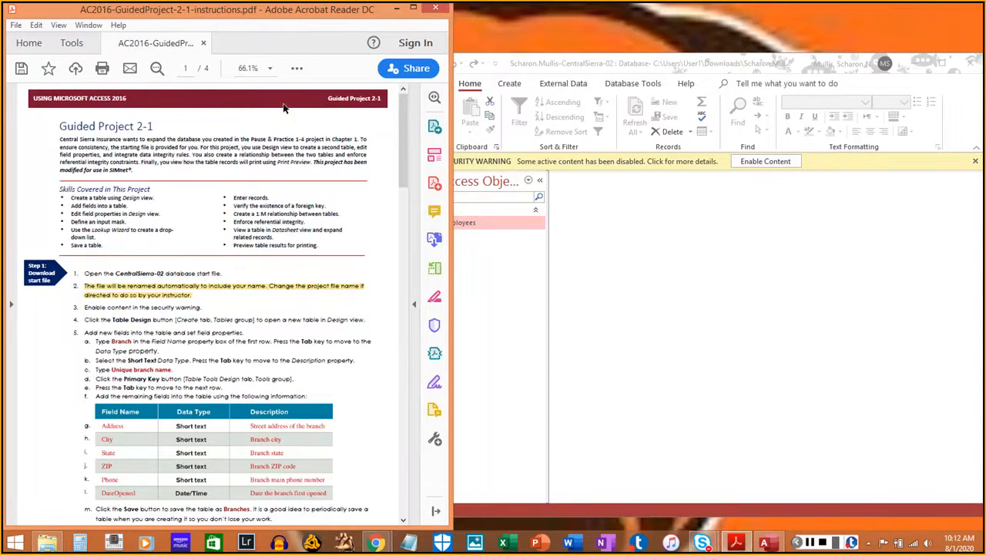
{"action": "left_click", "coordinate": [300, 71]}
{"action": "left_click", "coordinate": [341, 260]}
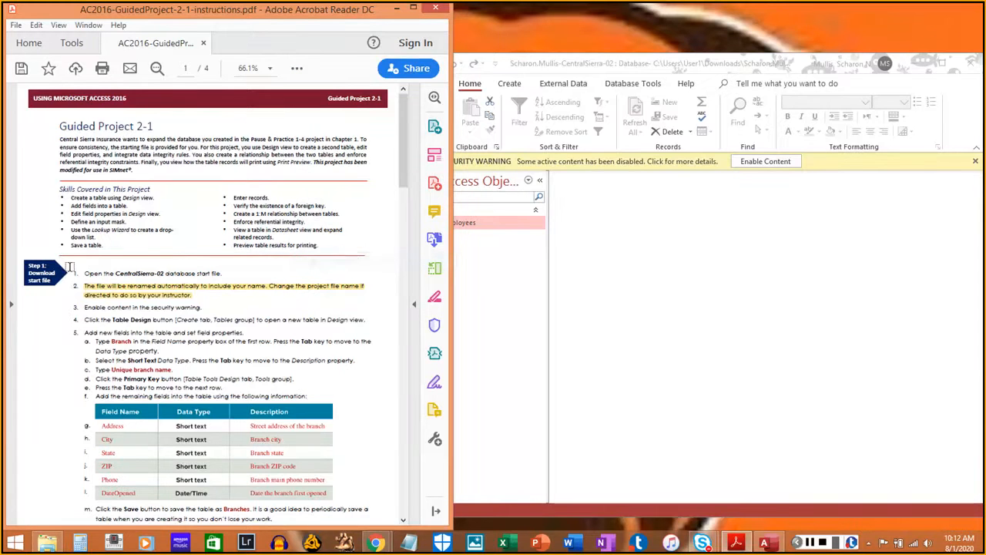
{"action": "left_click_drag", "start_coordinate": [87, 273], "coordinate": [223, 275]}
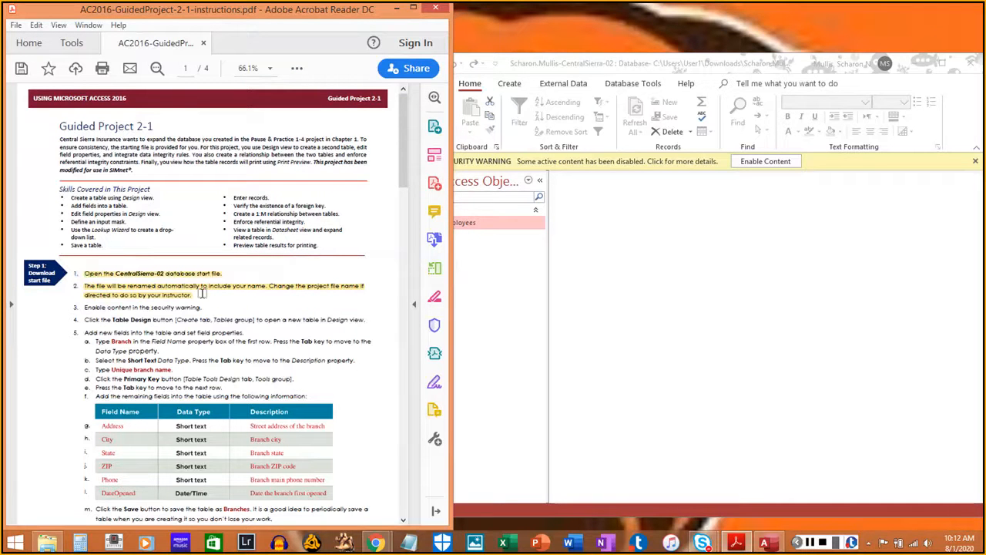
- Switch to Access to enable the database's disabled content, and highlight instruction 3 in the PDF
{"action": "left_click", "coordinate": [777, 162]}
{"action": "left_click", "coordinate": [774, 163]}
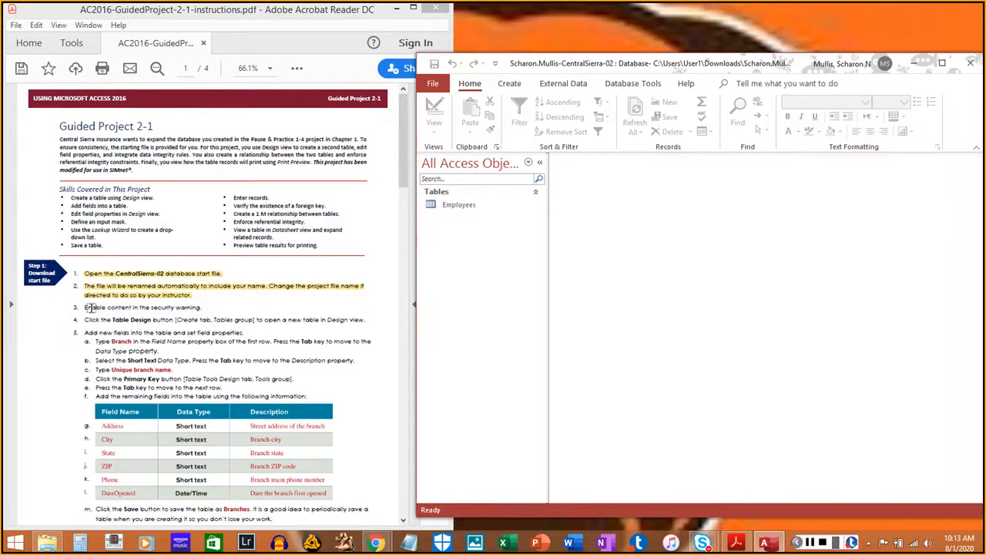
{"action": "left_click_drag", "start_coordinate": [85, 307], "coordinate": [200, 307]}
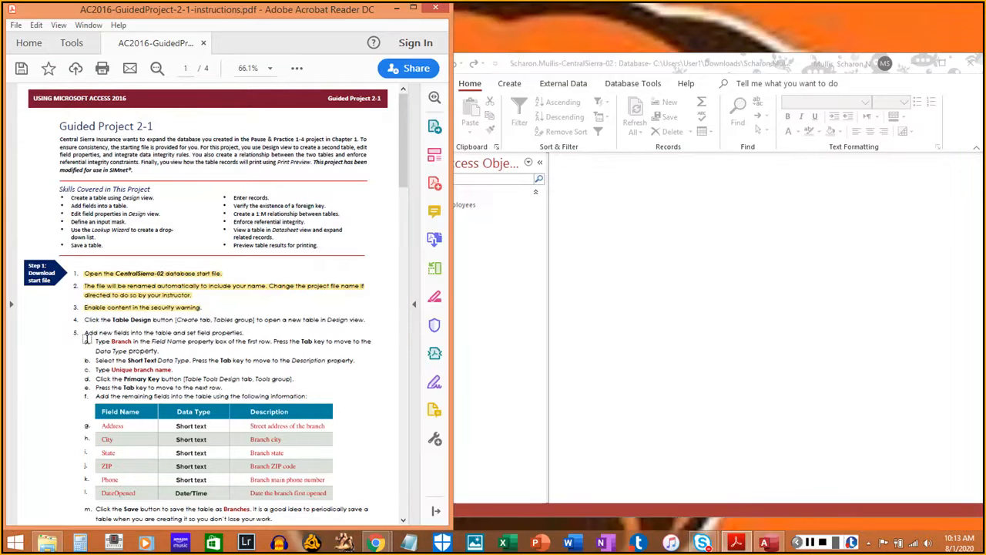
- Create a new table in Design view in Access and highlight instruction 4 in the PDF
{"action": "left_click_drag", "start_coordinate": [899, 53], "coordinate": [914, 1]}
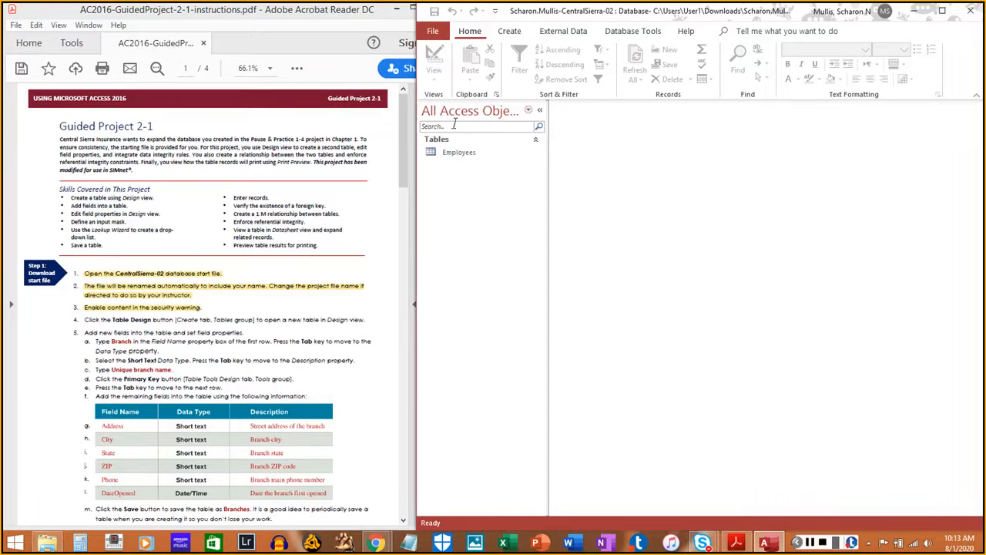
{"action": "left_click", "coordinate": [453, 155]}
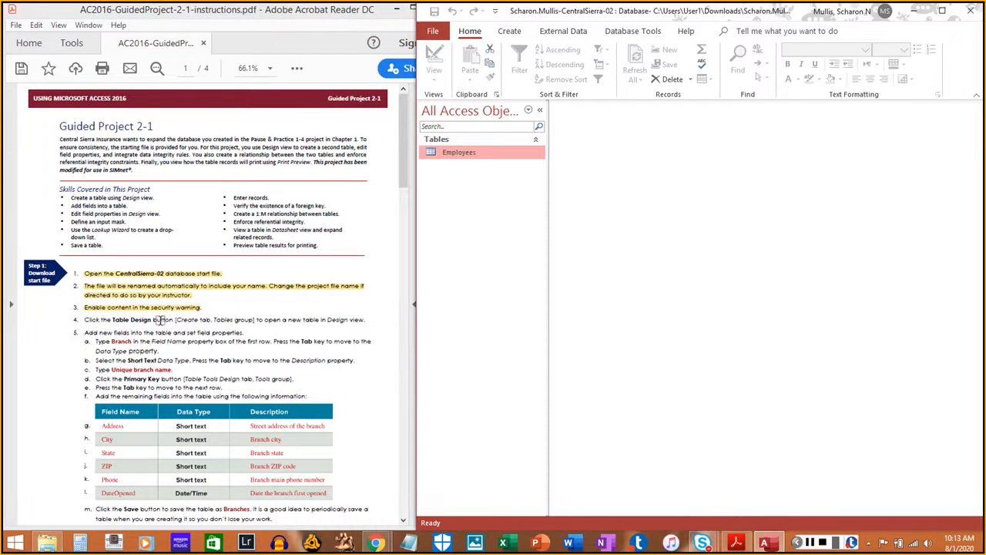
{"action": "left_click", "coordinate": [504, 34]}
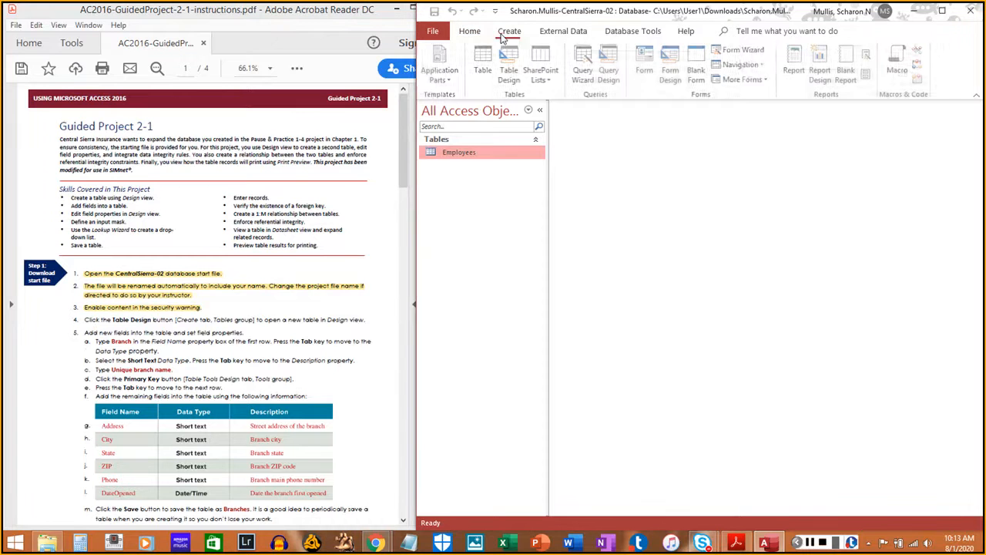
{"action": "left_click", "coordinate": [513, 85]}
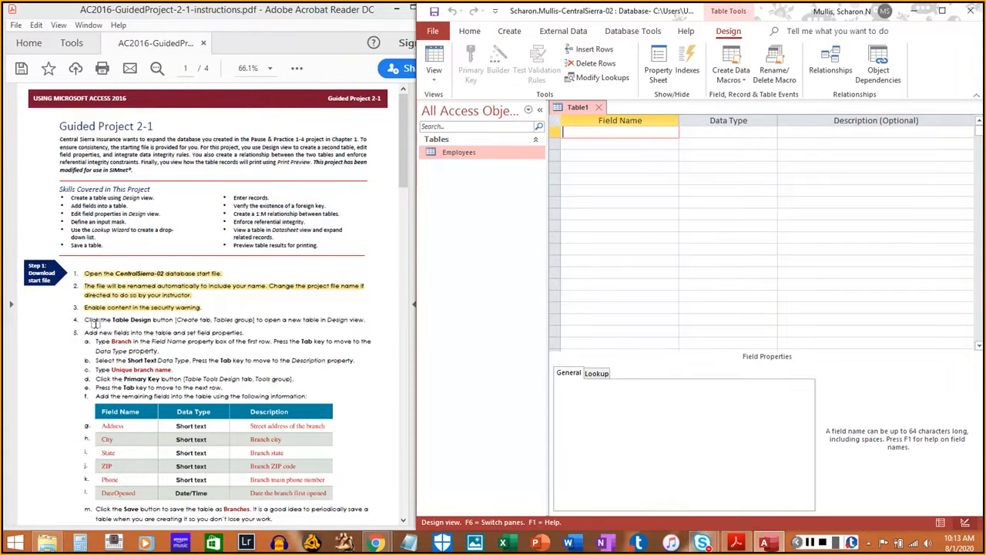
{"action": "left_click_drag", "start_coordinate": [85, 319], "coordinate": [365, 316]}
- Add a Short Text field named Branch to the new Access table with the description "Unique branch name"
{"action": "scroll", "coordinate": [154, 336], "scroll_direction": "down", "scroll_amount": 2}
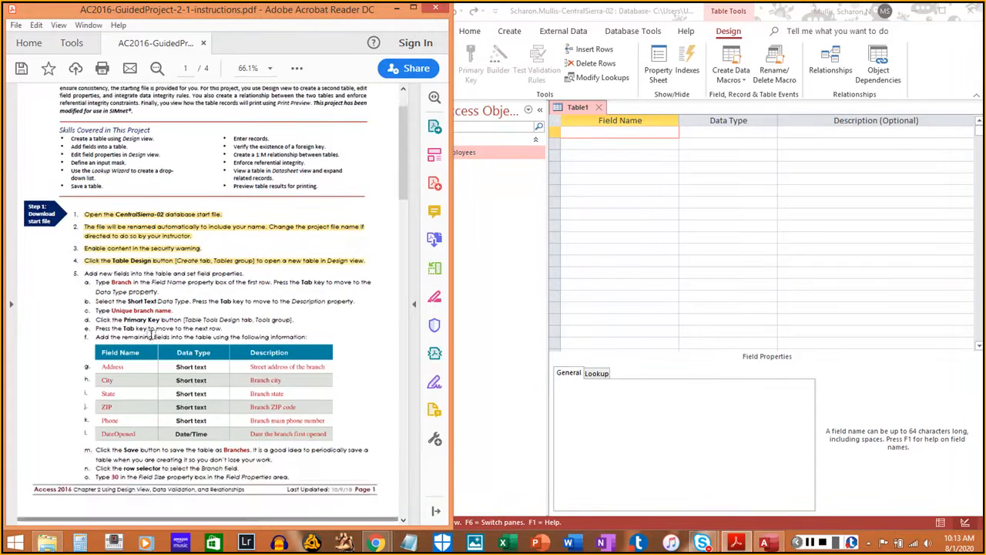
{"action": "scroll", "coordinate": [151, 336], "scroll_direction": "down", "scroll_amount": 2}
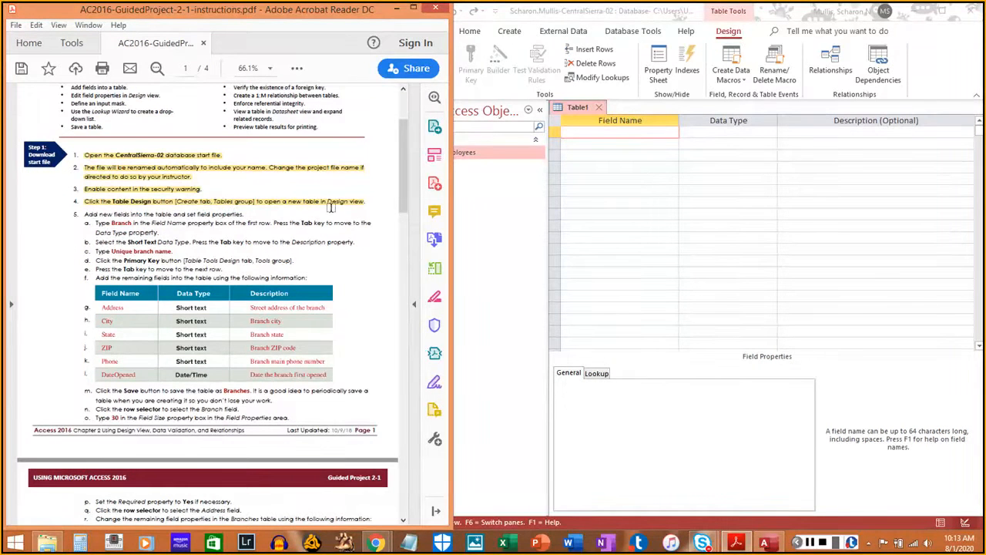
{"action": "left_click", "coordinate": [606, 136]}
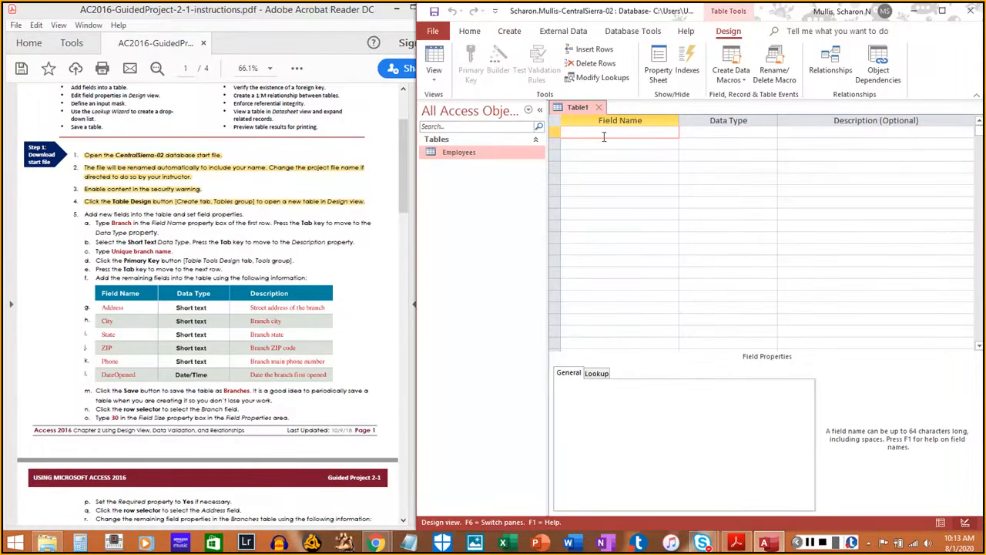
{"action": "type", "text": "Branch"}
{"action": "key", "text": "Tab"}
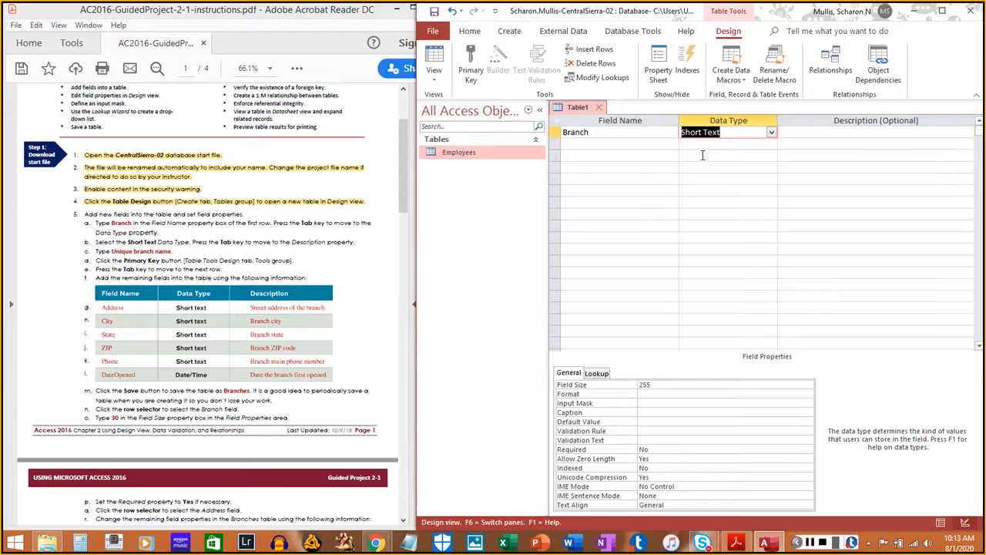
{"action": "key", "text": "Tab"}
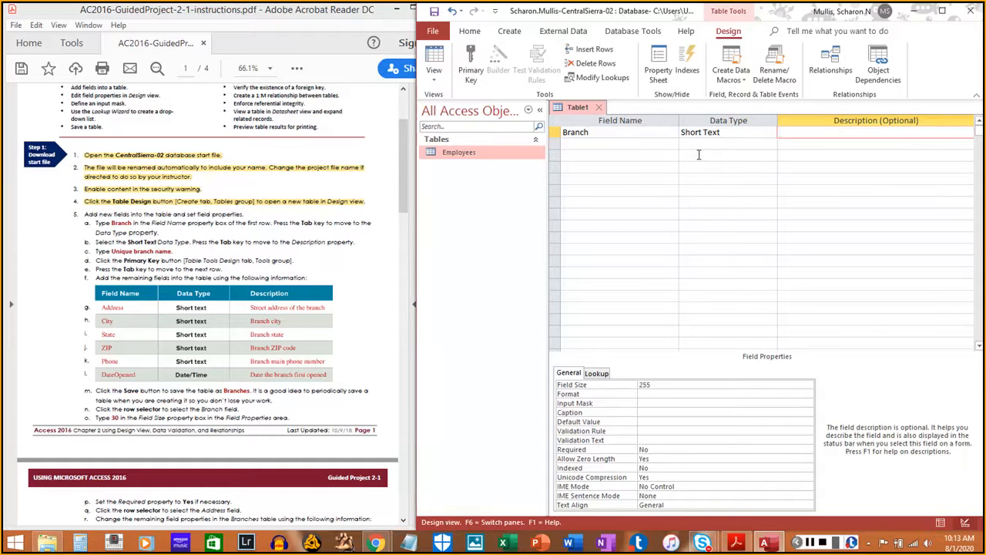
{"action": "type", "text": "Unique branch"}
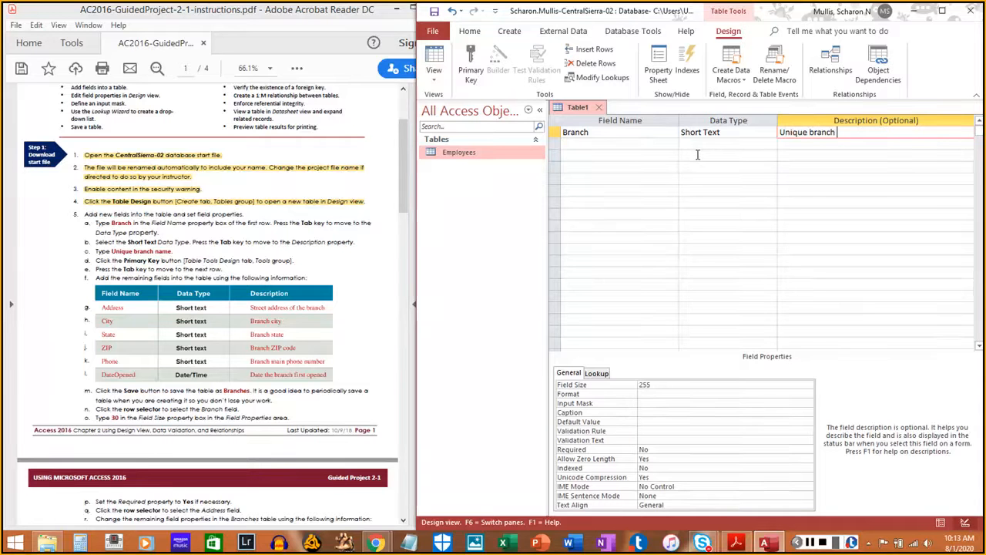
{"action": "type", "text": " name"}
- Highlight instructions 5a through 5c, covering the Branch field's name, data type and description, in the PDF
{"action": "left_click", "coordinate": [98, 224]}
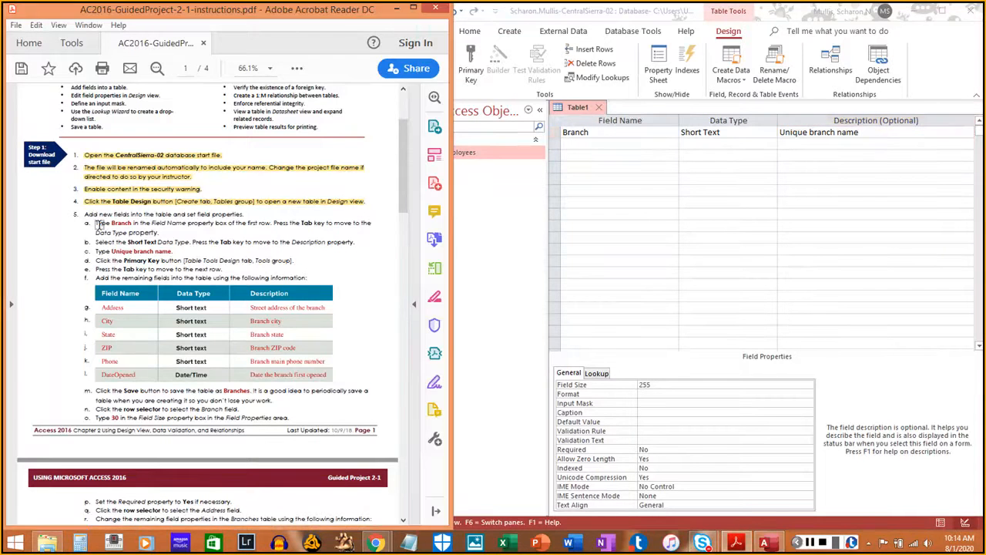
{"action": "left_click_drag", "start_coordinate": [98, 223], "coordinate": [160, 232]}
{"action": "left_click_drag", "start_coordinate": [97, 242], "coordinate": [356, 244]}
{"action": "left_click_drag", "start_coordinate": [97, 248], "coordinate": [166, 253]}
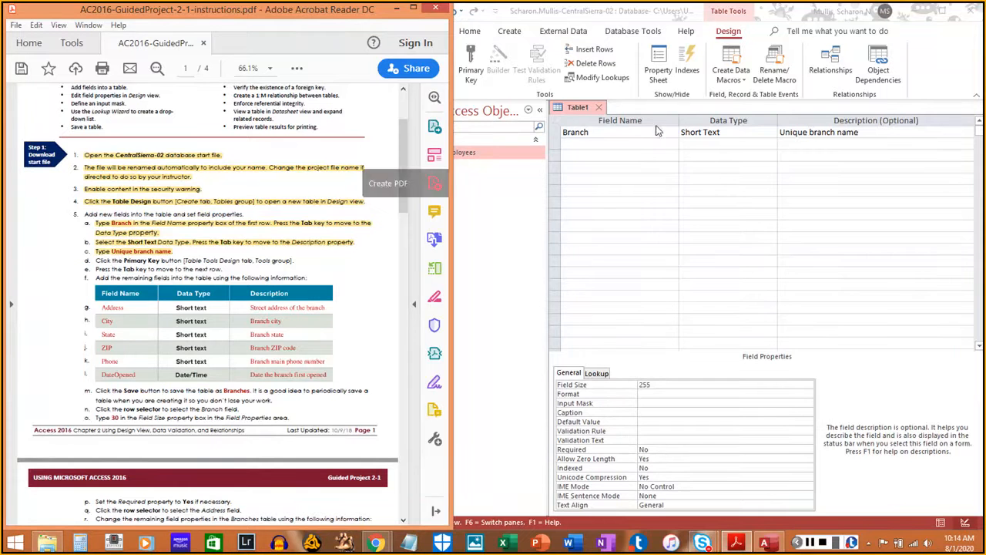
- Set the Branch field as the table's primary key in Access and highlight instruction 5d in the PDF
{"action": "left_click", "coordinate": [612, 147]}
{"action": "left_click", "coordinate": [613, 133]}
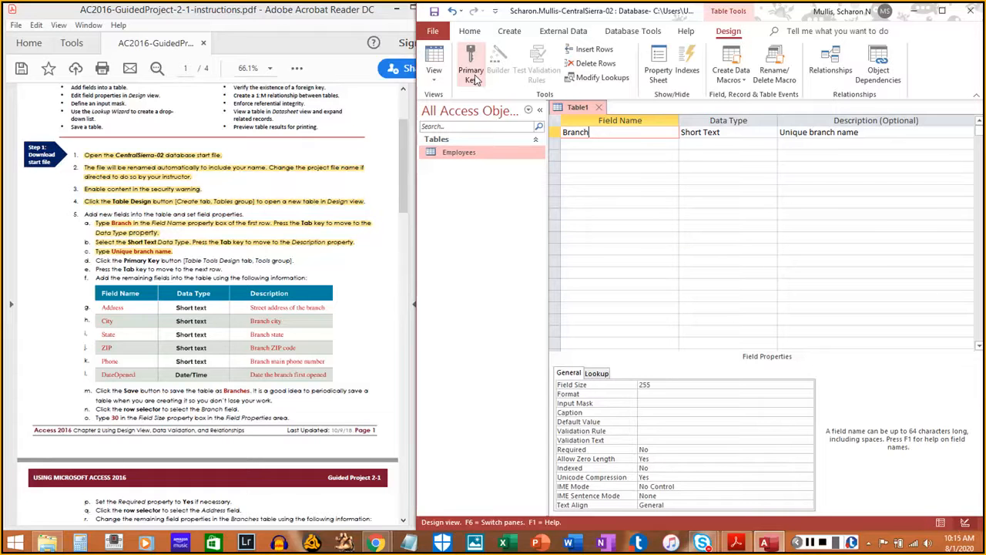
{"action": "left_click", "coordinate": [476, 80]}
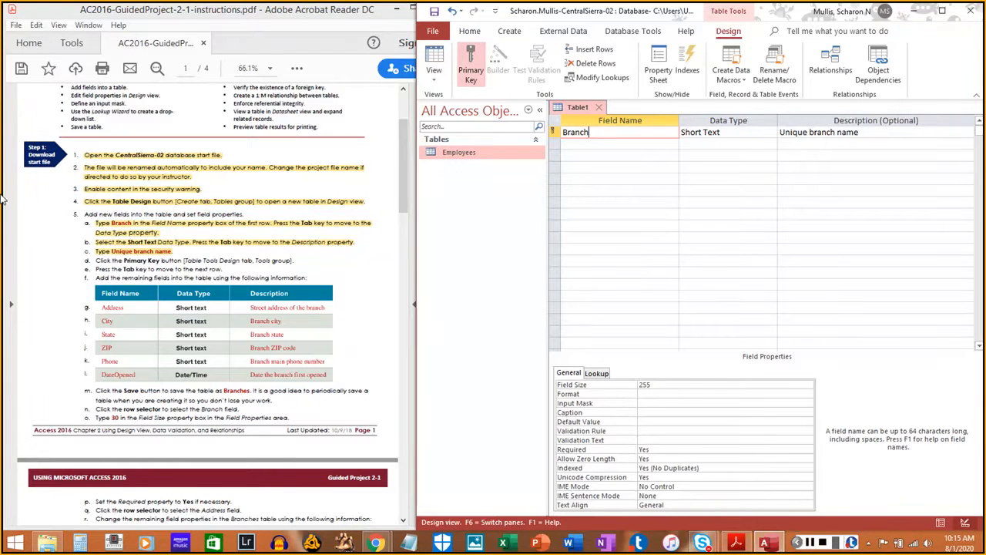
{"action": "left_click_drag", "start_coordinate": [96, 260], "coordinate": [291, 262]}
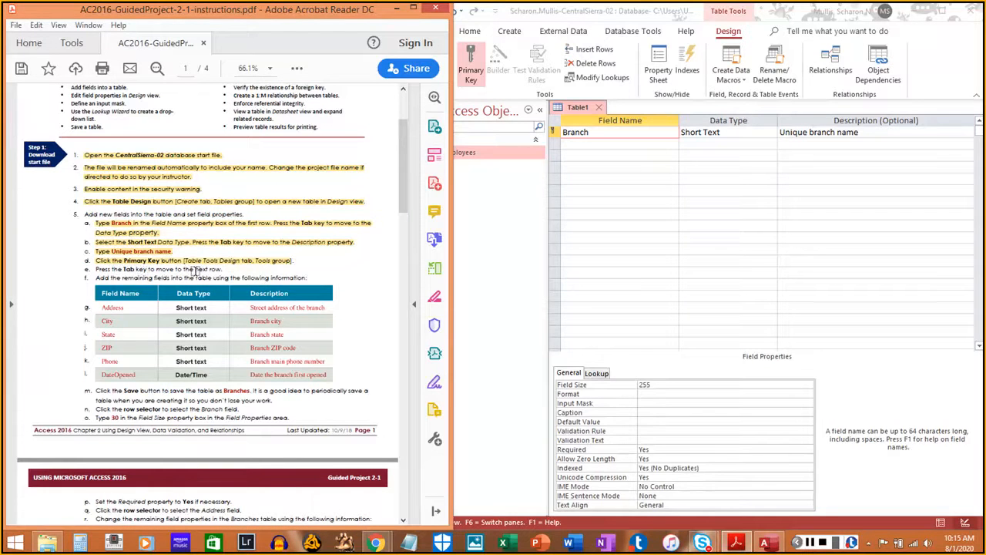
- Move to the second field row of the Access table and highlight instructions 5e and 5f in the PDF
{"action": "key", "text": "Tab"}
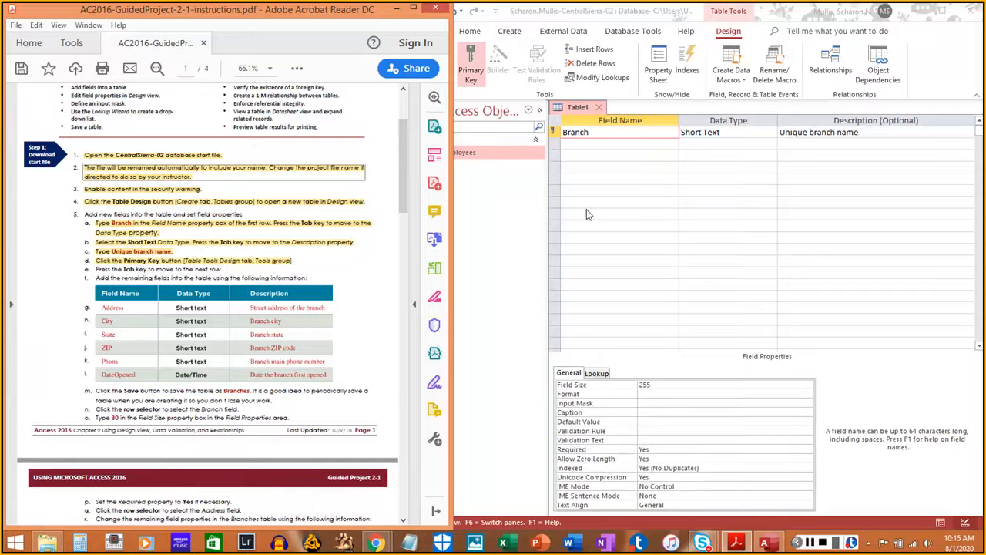
{"action": "left_click", "coordinate": [645, 134]}
{"action": "key", "text": "Tab"}
{"action": "key", "text": "Tab"}
{"action": "key", "text": "Tab"}
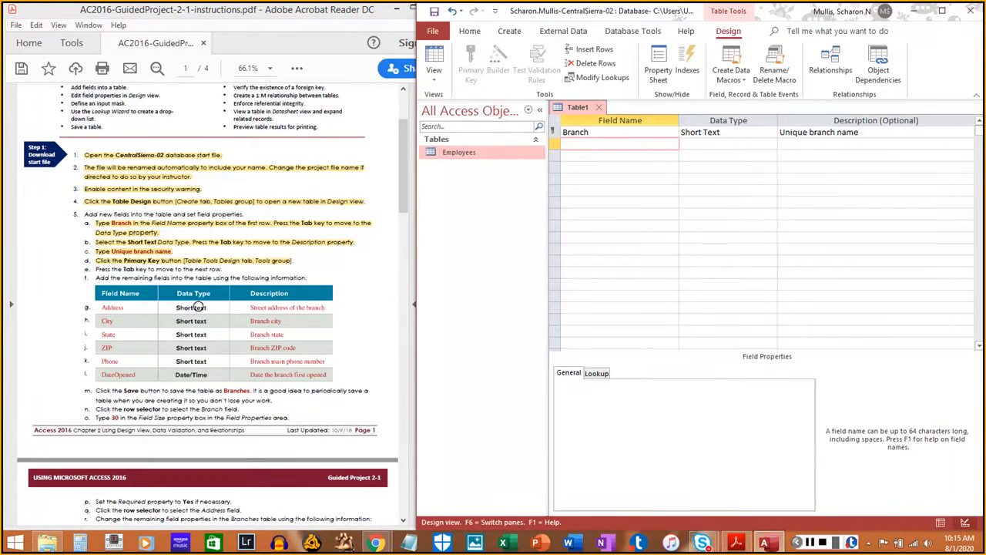
{"action": "left_click_drag", "start_coordinate": [95, 269], "coordinate": [222, 269]}
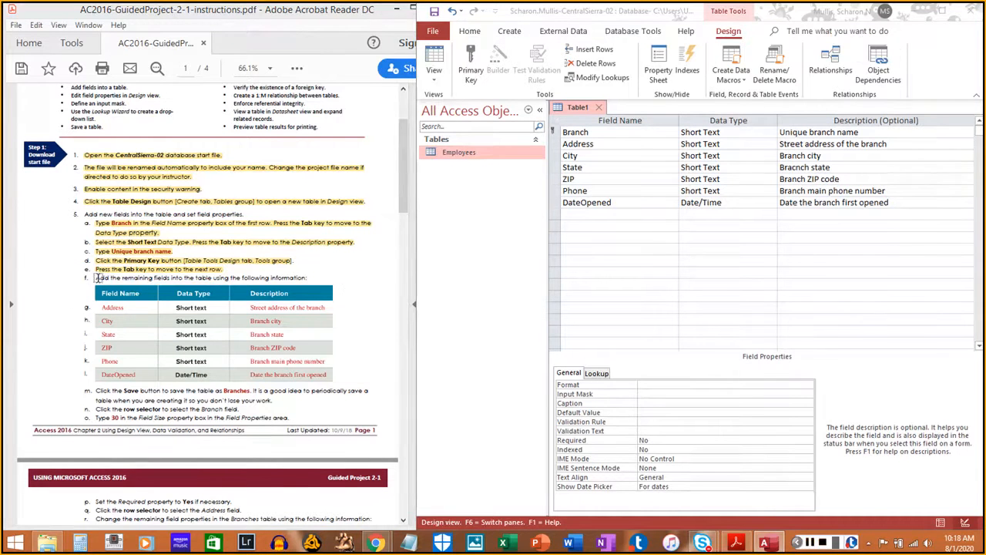
{"action": "left_click_drag", "start_coordinate": [98, 277], "coordinate": [309, 277]}
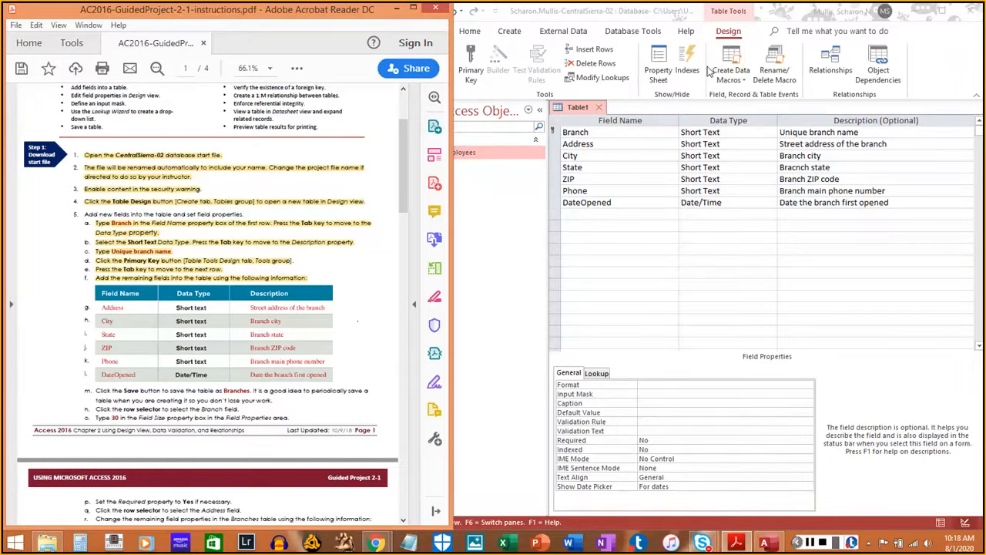
- Save the Access table as Branches and highlight instruction 5m in the PDF
{"action": "left_click", "coordinate": [635, 105]}
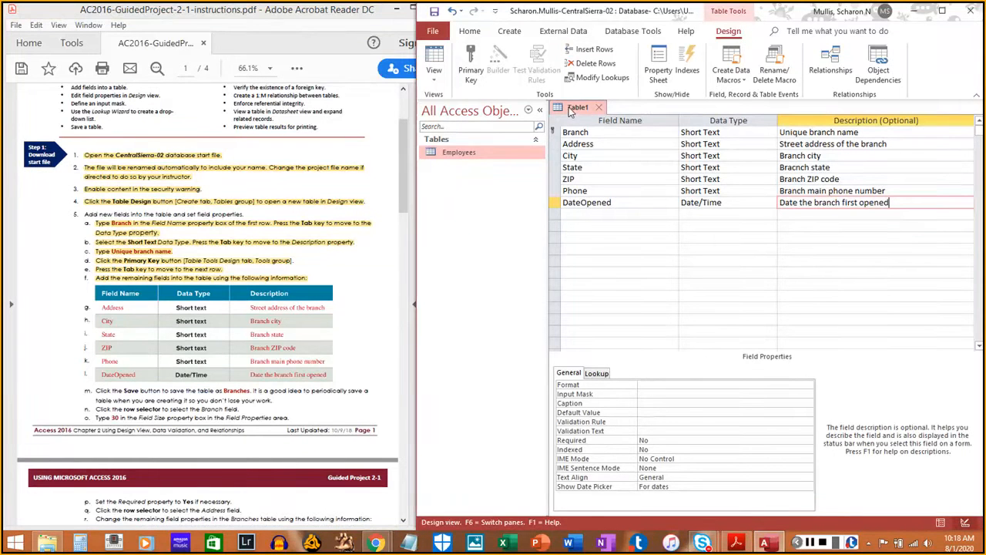
{"action": "right_click", "coordinate": [578, 108]}
{"action": "left_click", "coordinate": [590, 115]}
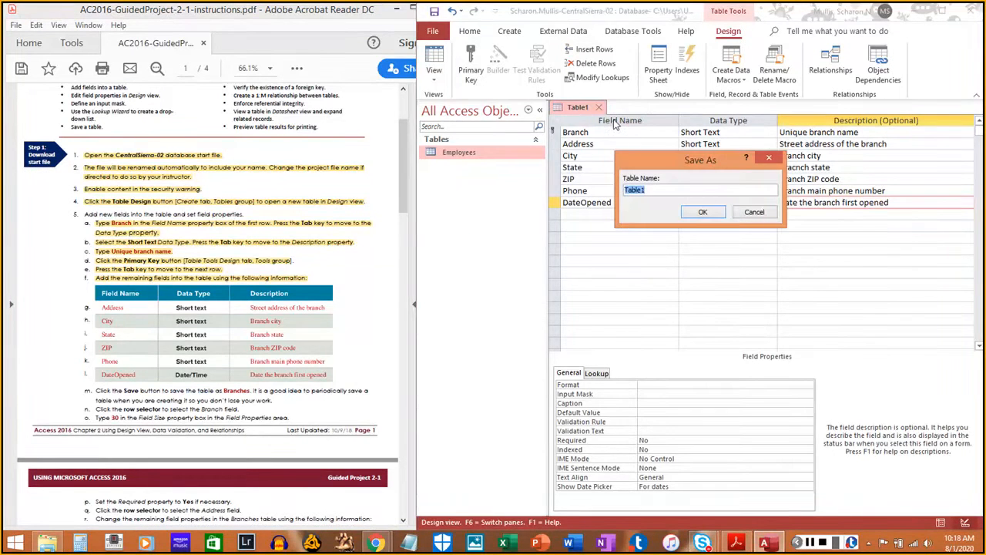
{"action": "type", "text": "Brach"}
{"action": "type", "text": "n"}
{"action": "type", "text": "es"}
{"action": "left_click", "coordinate": [703, 212]}
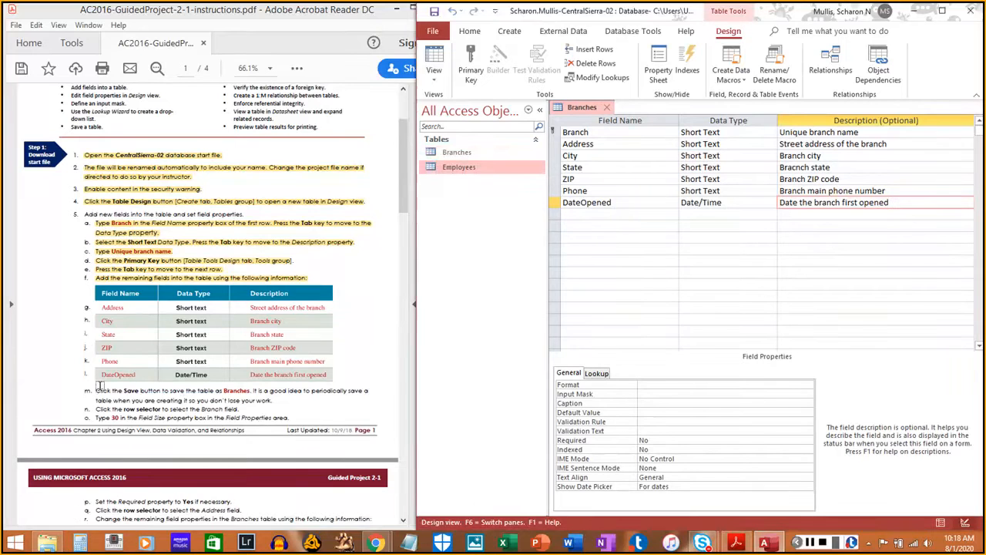
{"action": "left_click_drag", "start_coordinate": [96, 391], "coordinate": [273, 400]}
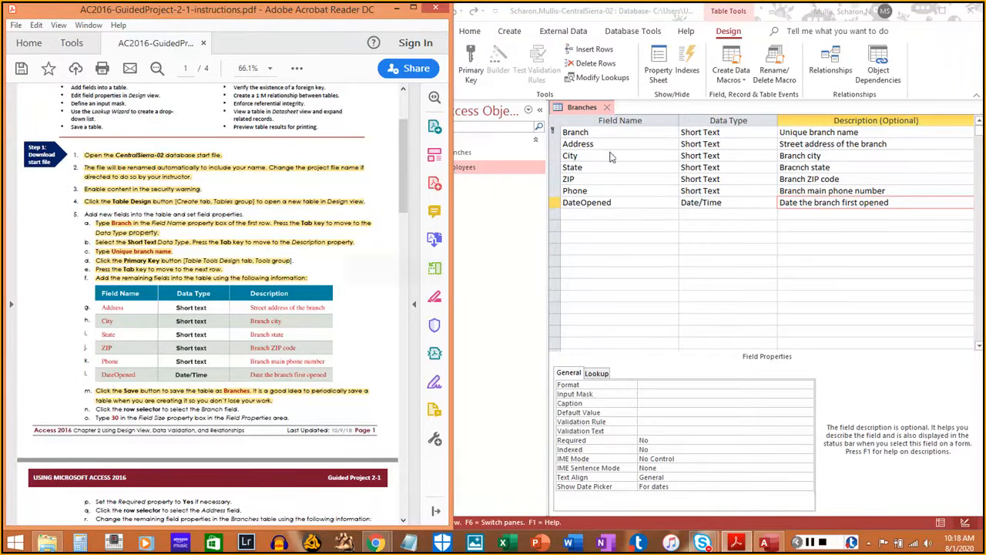
- Set the Branch field's Field Size to 30 in the Access table and highlight instructions 5n and 5o in the PDF
{"action": "left_click", "coordinate": [624, 133]}
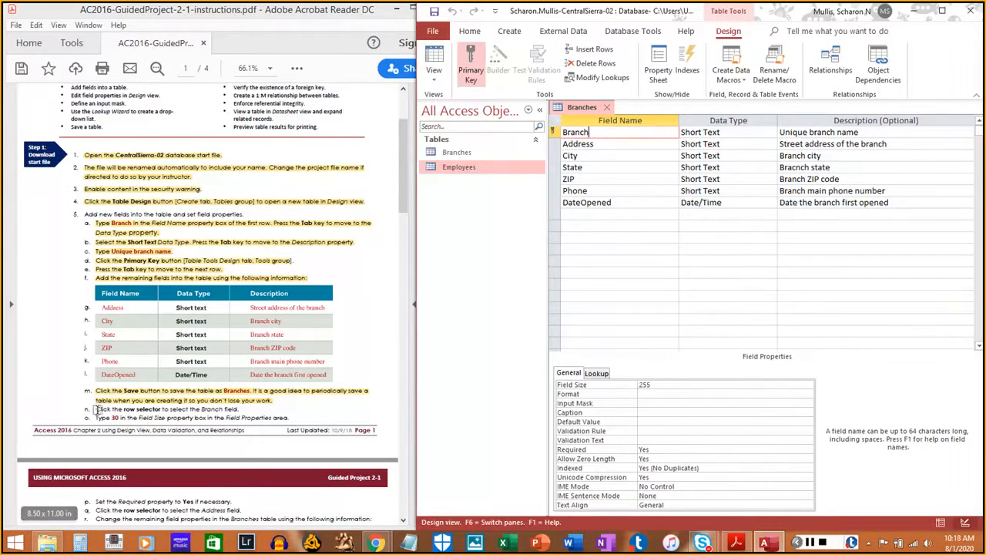
{"action": "left_click_drag", "start_coordinate": [95, 409], "coordinate": [242, 409]}
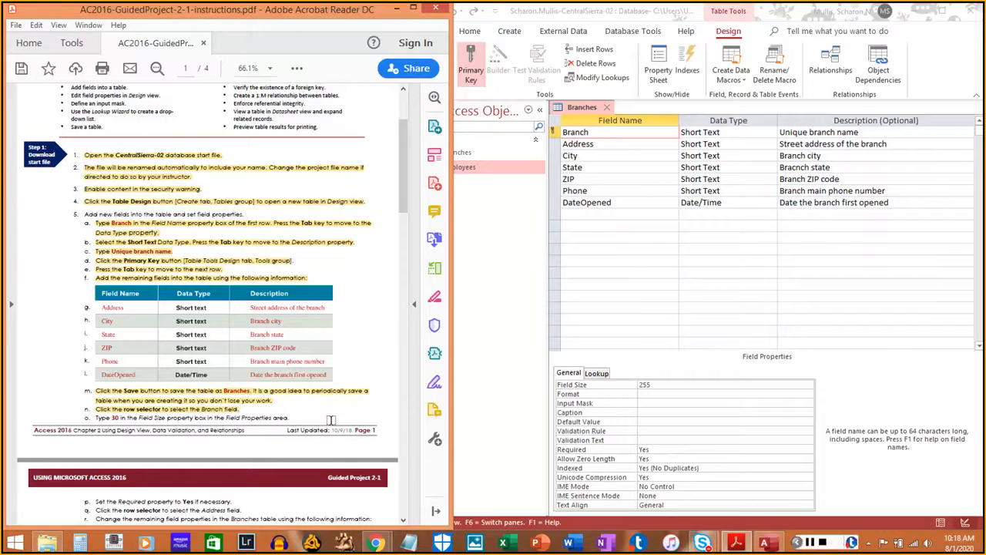
{"action": "left_click", "coordinate": [665, 387]}
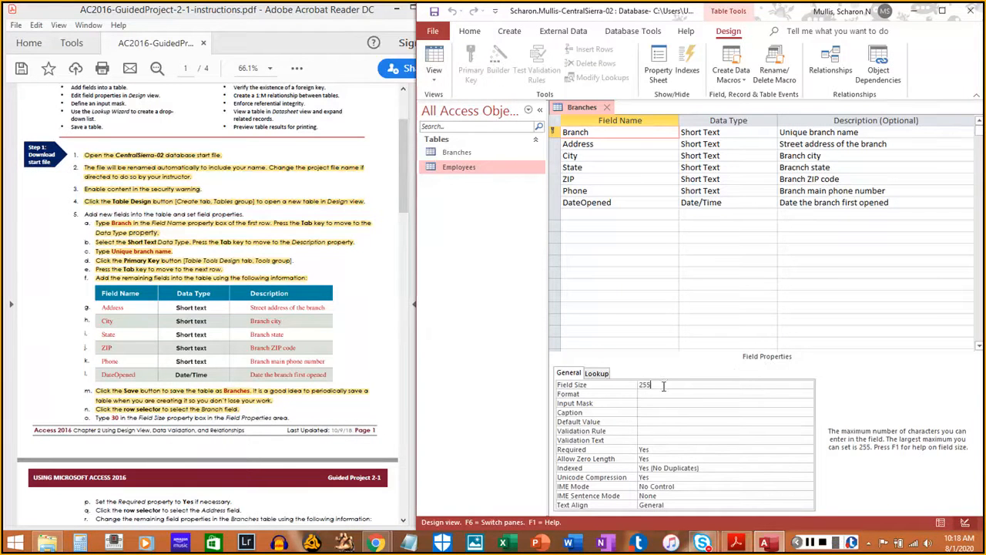
{"action": "left_click_drag", "start_coordinate": [665, 383], "coordinate": [629, 386]}
{"action": "type", "text": "30"}
{"action": "left_click", "coordinate": [646, 402]}
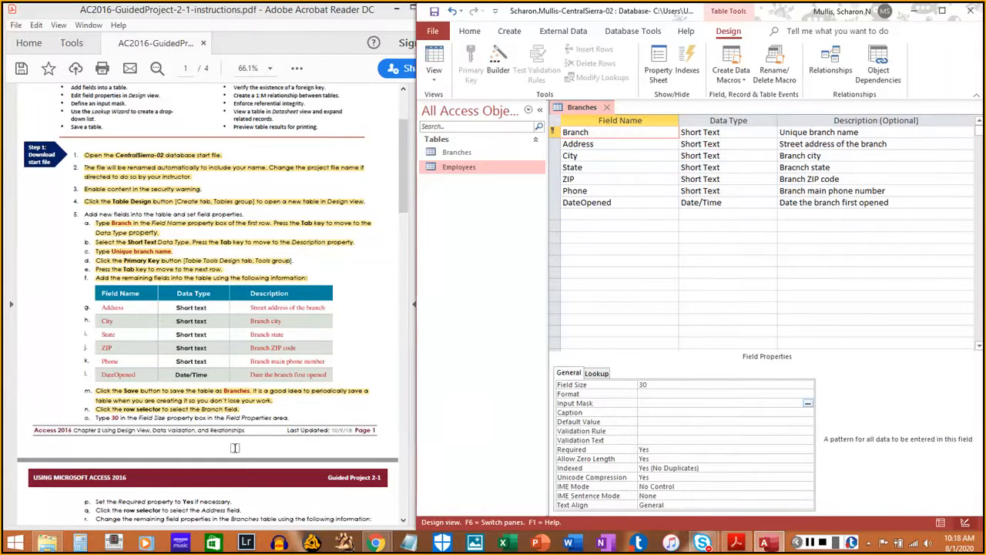
{"action": "left_click_drag", "start_coordinate": [95, 417], "coordinate": [292, 416]}
{"action": "left_click", "coordinate": [226, 389]}
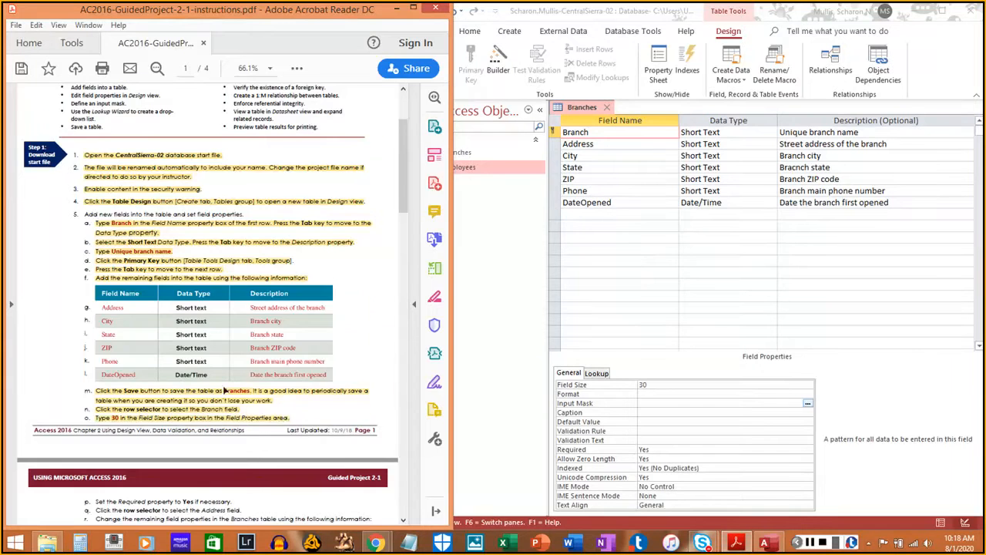
- Check the Branch field's Required property against instruction 5p and highlight that instruction in the PDF
{"action": "scroll", "coordinate": [223, 384], "scroll_direction": "down", "scroll_amount": 3}
{"action": "scroll", "coordinate": [223, 384], "scroll_direction": "down", "scroll_amount": 3}
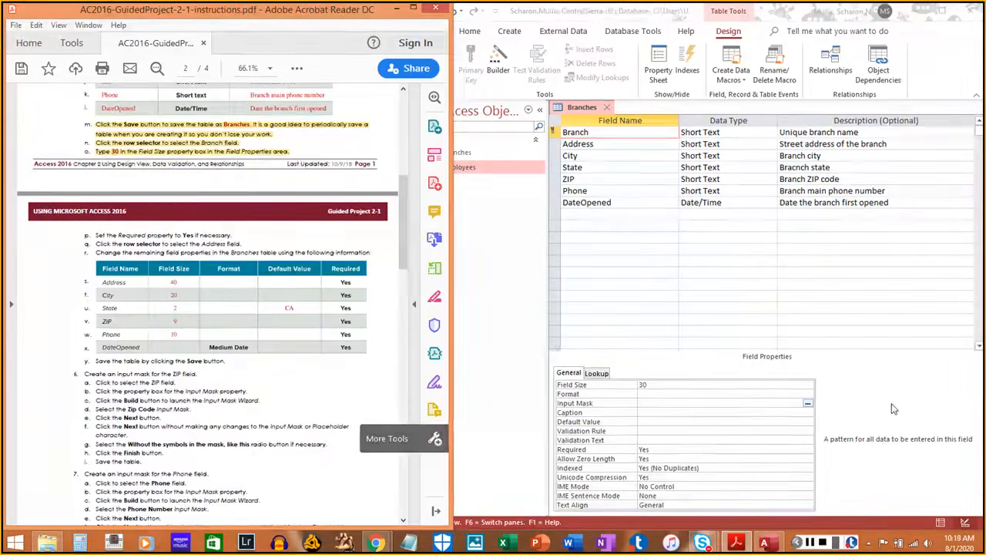
{"action": "left_click", "coordinate": [892, 406]}
{"action": "left_click", "coordinate": [822, 544]}
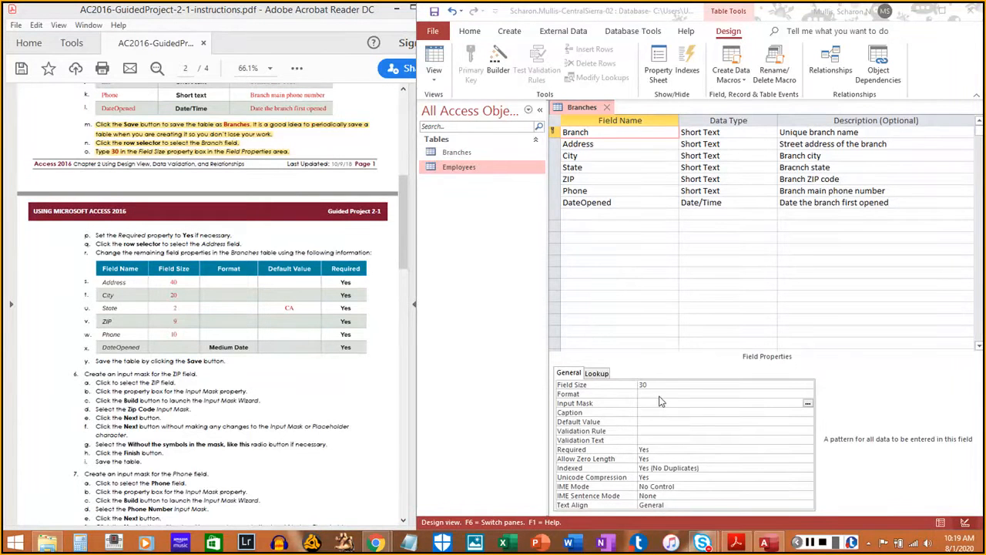
{"action": "left_click", "coordinate": [667, 449]}
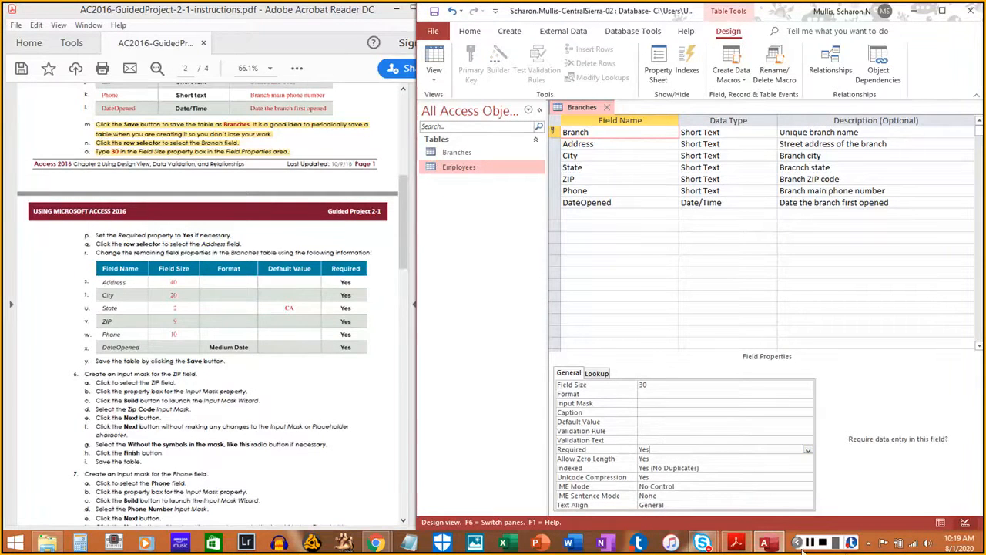
{"action": "left_click", "coordinate": [809, 543]}
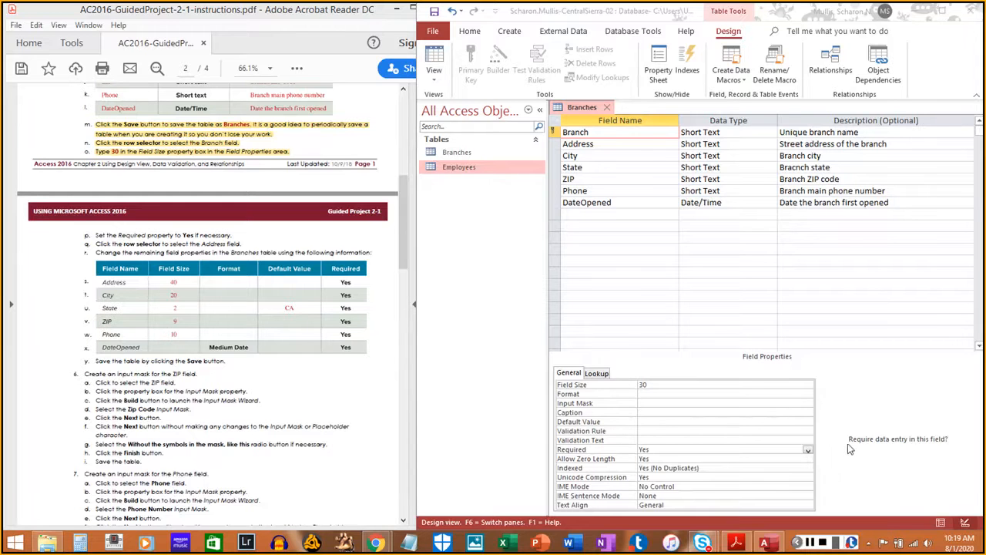
{"action": "left_click", "coordinate": [733, 458]}
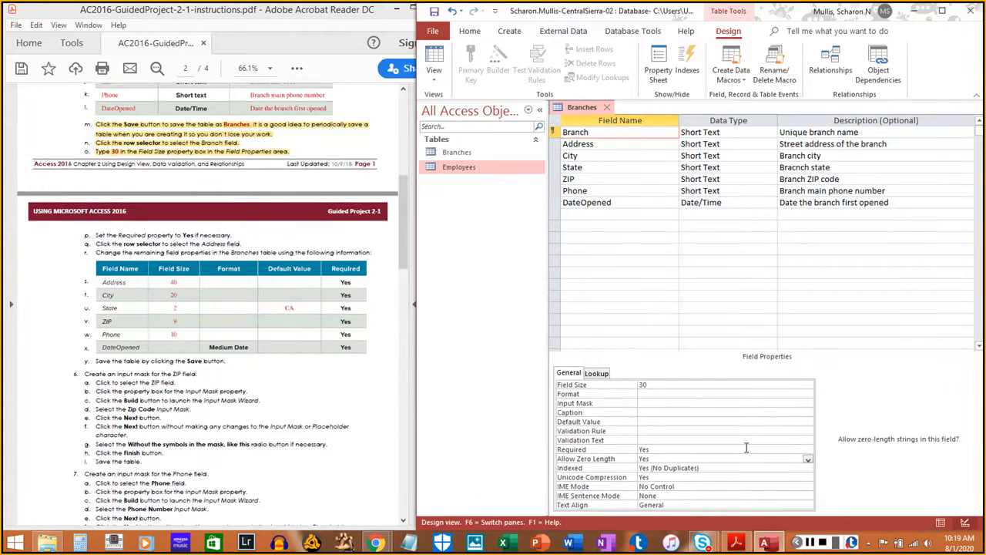
{"action": "left_click", "coordinate": [744, 449]}
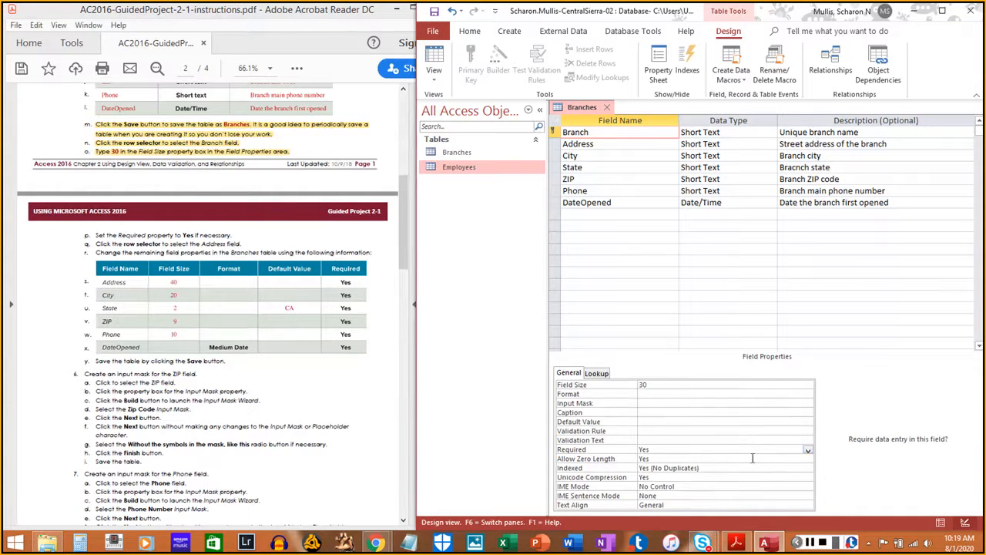
{"action": "left_click", "coordinate": [753, 459]}
{"action": "left_click", "coordinate": [753, 451]}
{"action": "left_click_drag", "start_coordinate": [96, 234], "coordinate": [226, 235]}
{"action": "left_click", "coordinate": [231, 235]}
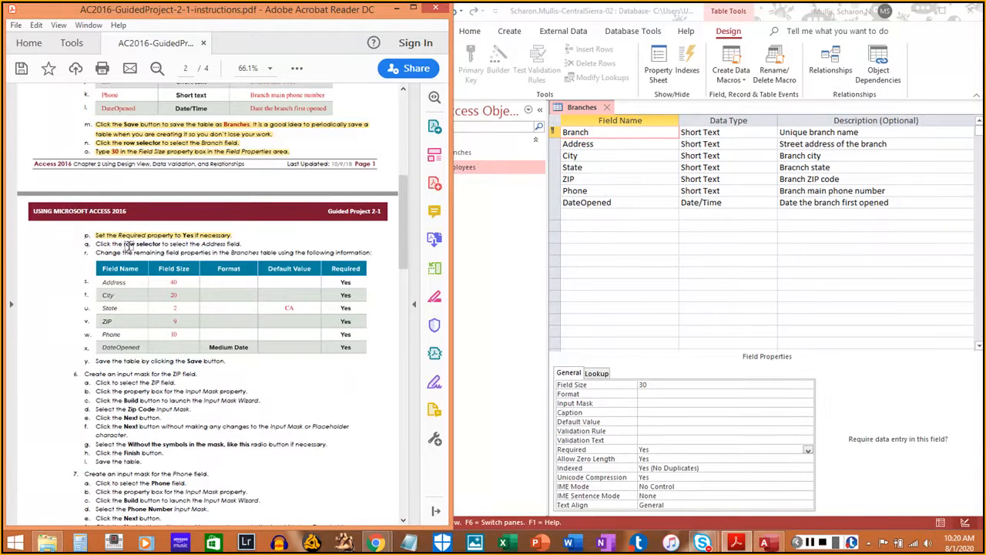
- Select the Address field in the Access table and highlight instructions 5q and 5r in the PDF
{"action": "left_click", "coordinate": [621, 144]}
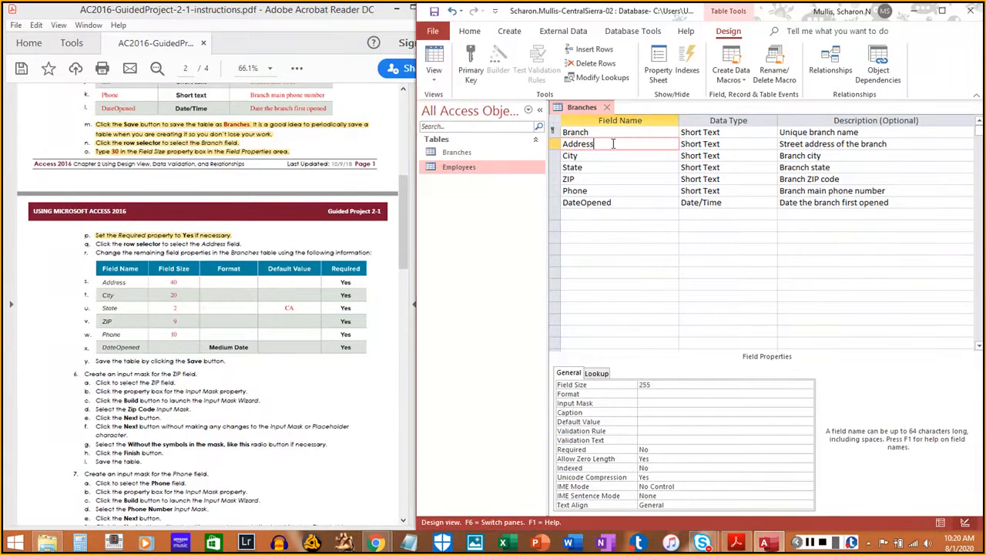
{"action": "left_click", "coordinate": [617, 134]}
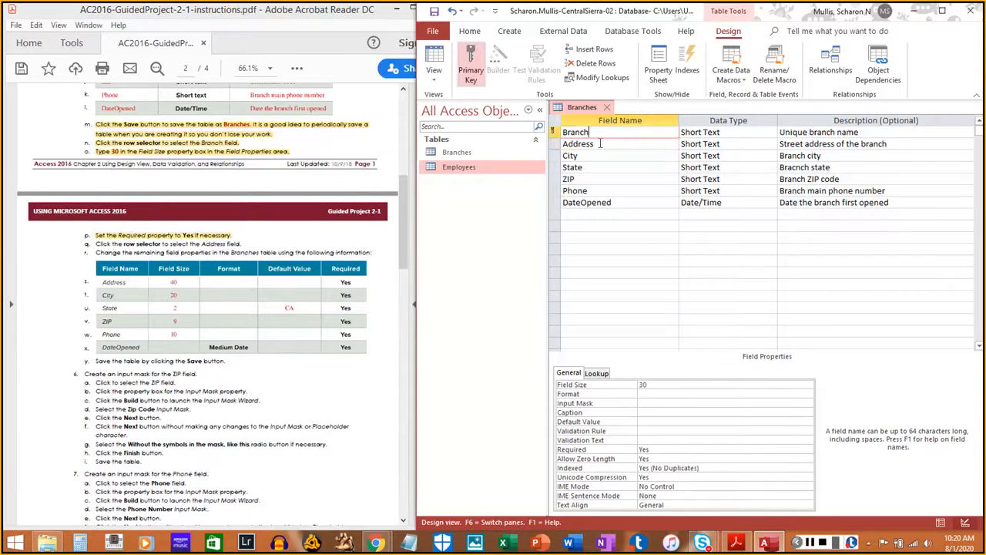
{"action": "left_click", "coordinate": [603, 143]}
{"action": "left_click", "coordinate": [600, 132]}
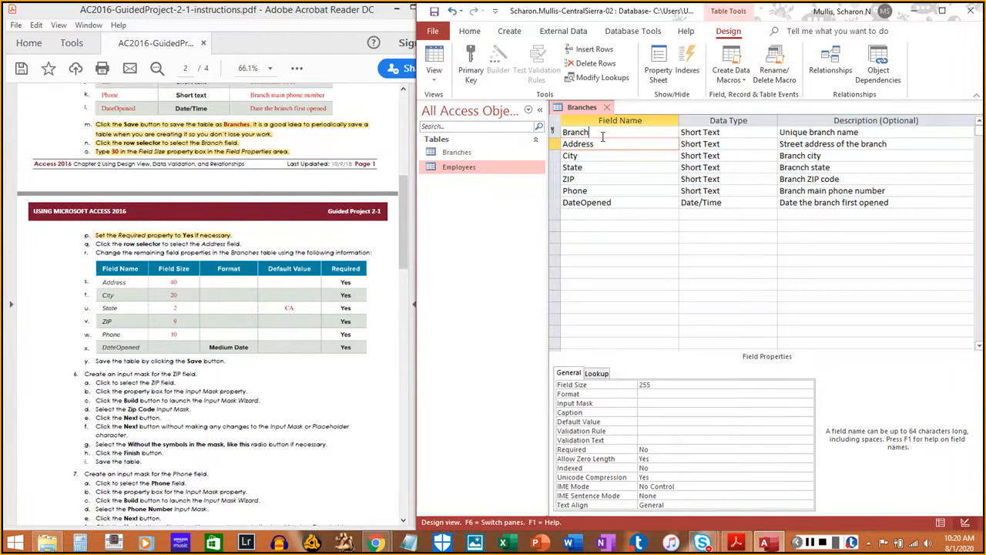
{"action": "left_click", "coordinate": [601, 143]}
{"action": "left_click_drag", "start_coordinate": [98, 243], "coordinate": [248, 245]}
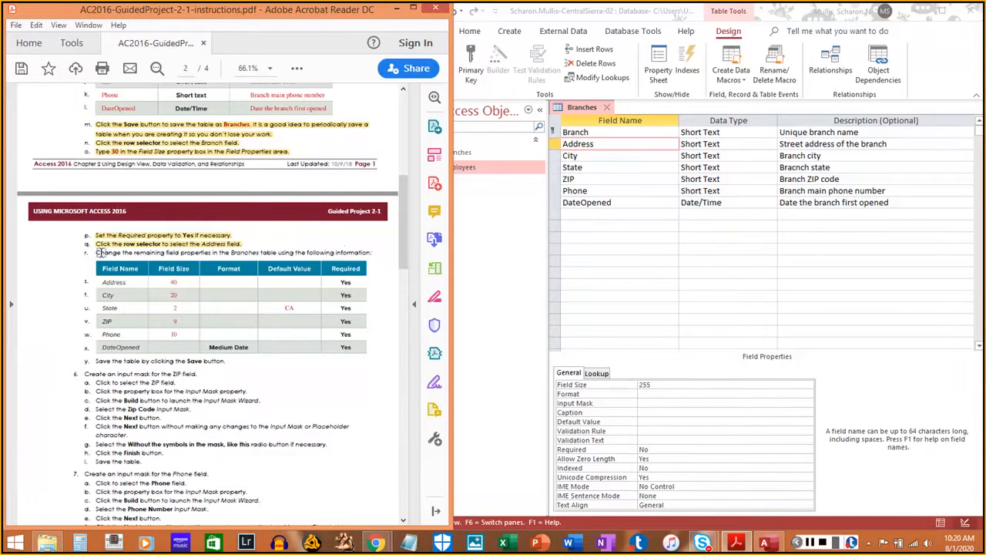
{"action": "left_click_drag", "start_coordinate": [98, 252], "coordinate": [371, 253]}
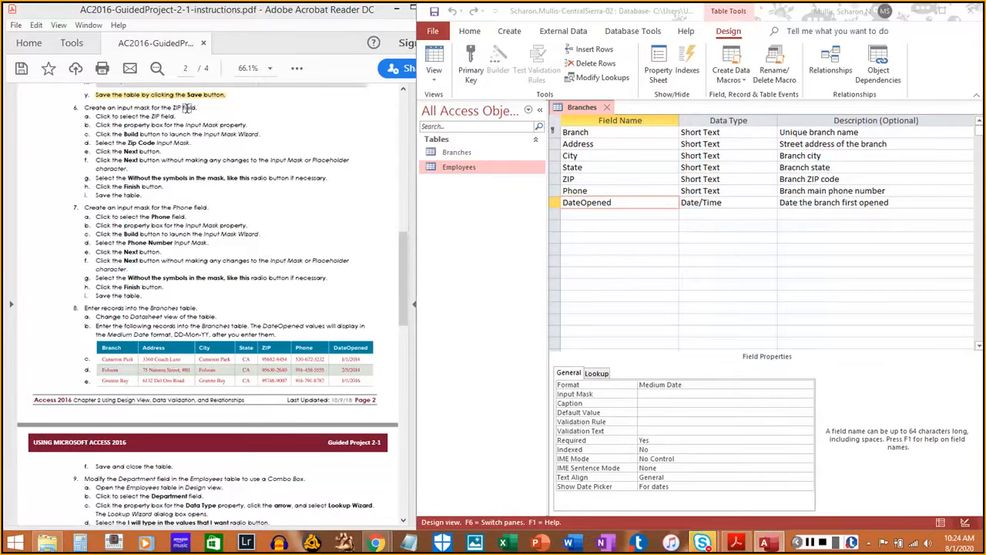
- Go to the ZIP field's Input Mask property in Access and highlight instructions 6a and 6b in the PDF
{"action": "left_click", "coordinate": [616, 180]}
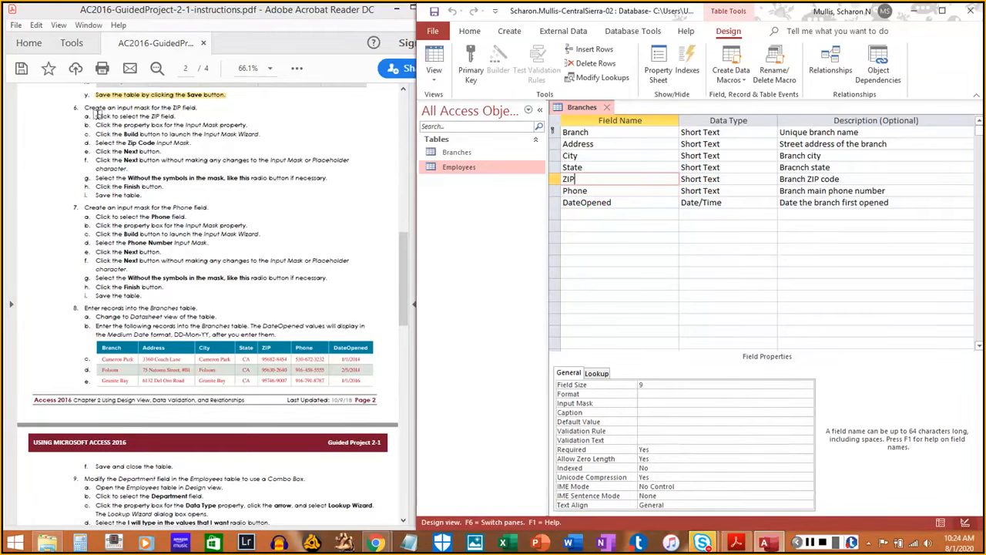
{"action": "left_click_drag", "start_coordinate": [96, 116], "coordinate": [174, 117]}
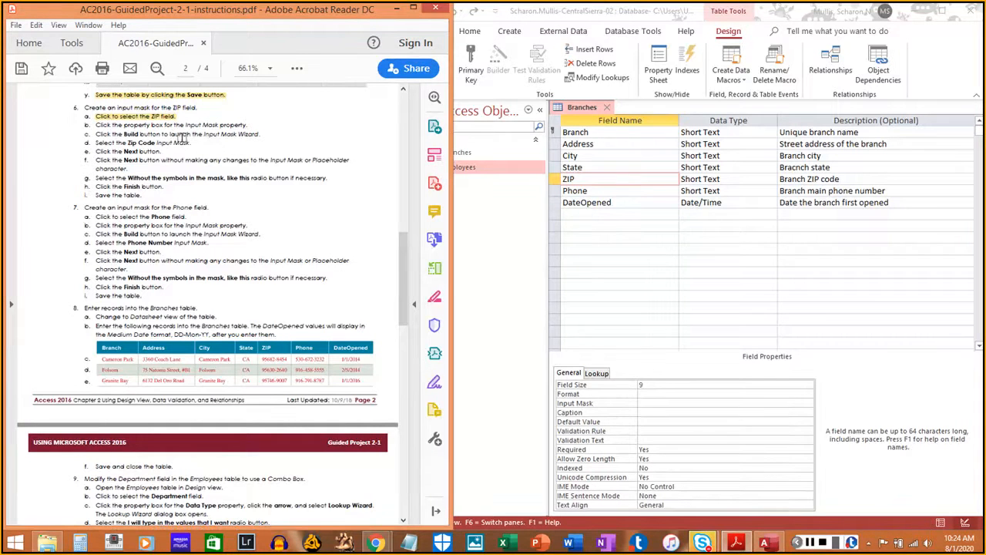
{"action": "left_click", "coordinate": [670, 405]}
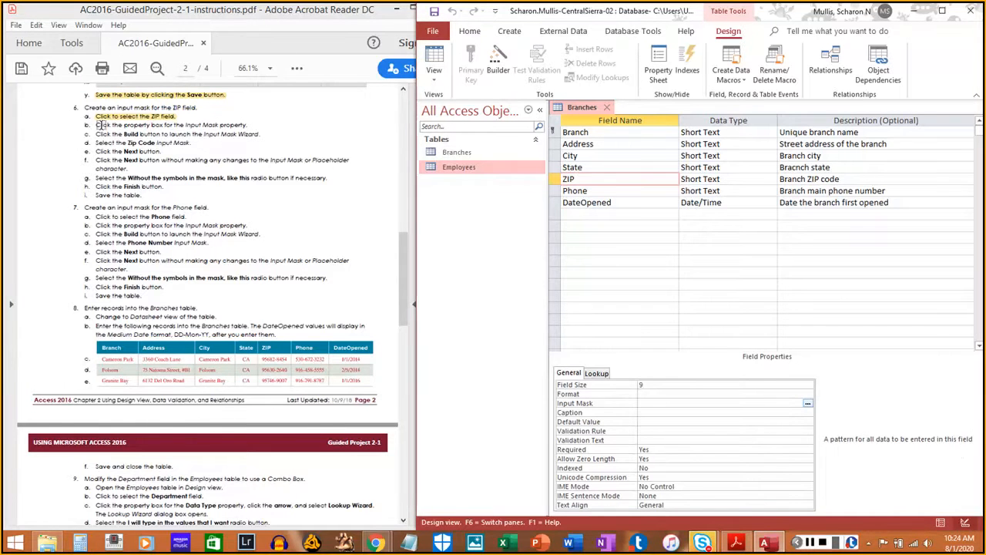
{"action": "left_click_drag", "start_coordinate": [96, 124], "coordinate": [235, 128]}
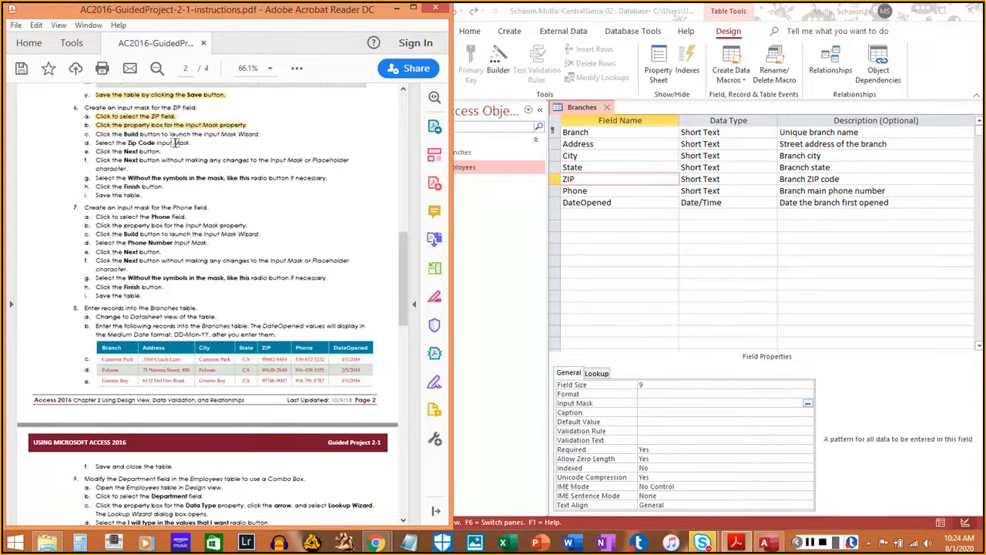
- Launch the Input Mask Wizard for the ZIP field, choose the Zip Code mask, and highlight instructions 6c through 6e in the PDF
{"action": "left_click", "coordinate": [809, 406]}
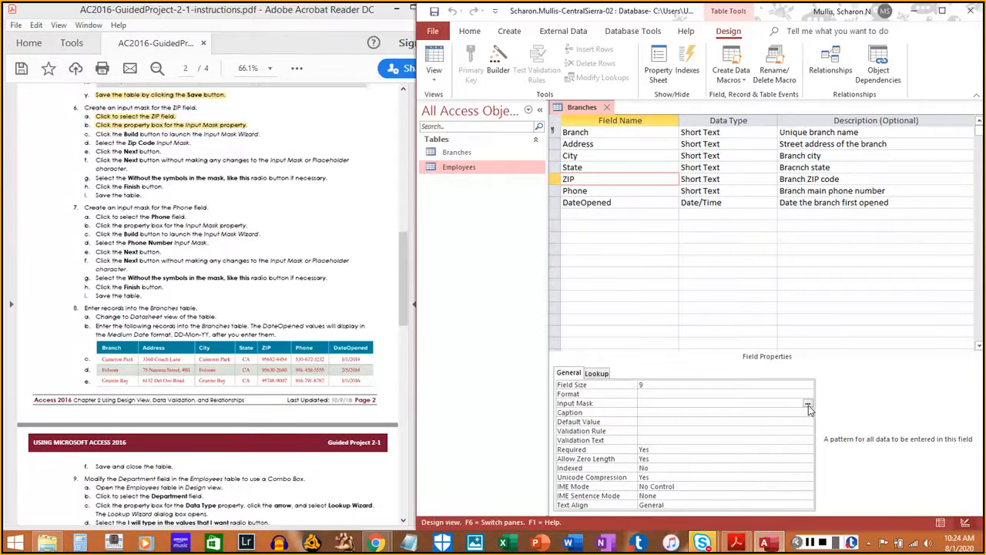
{"action": "left_click", "coordinate": [808, 405]}
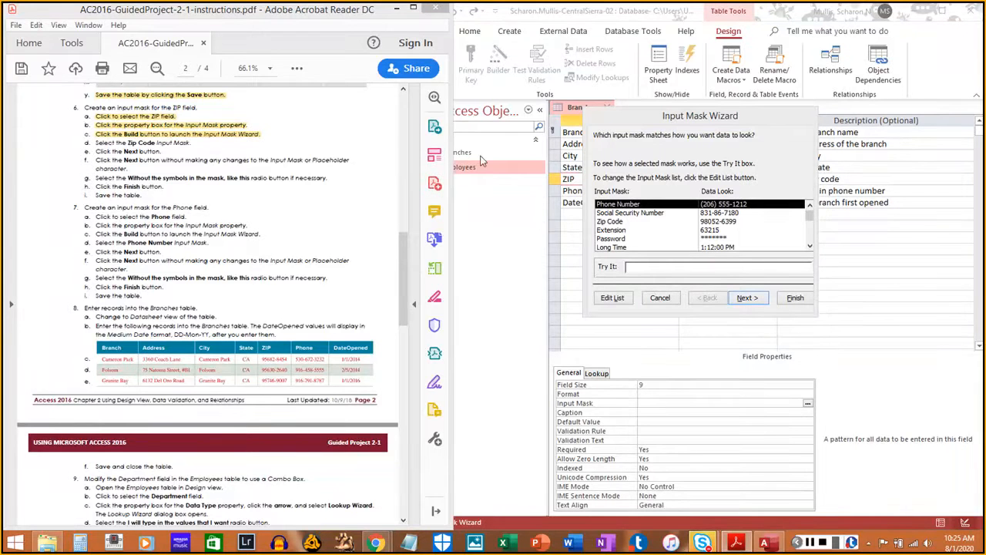
{"action": "left_click", "coordinate": [621, 223]}
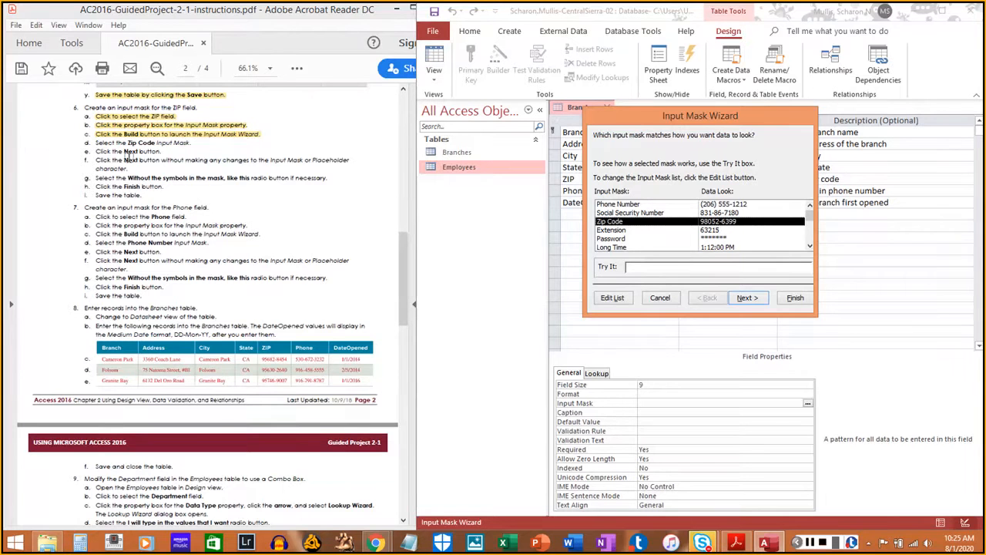
{"action": "left_click_drag", "start_coordinate": [96, 143], "coordinate": [189, 141]}
{"action": "left_click", "coordinate": [744, 298]}
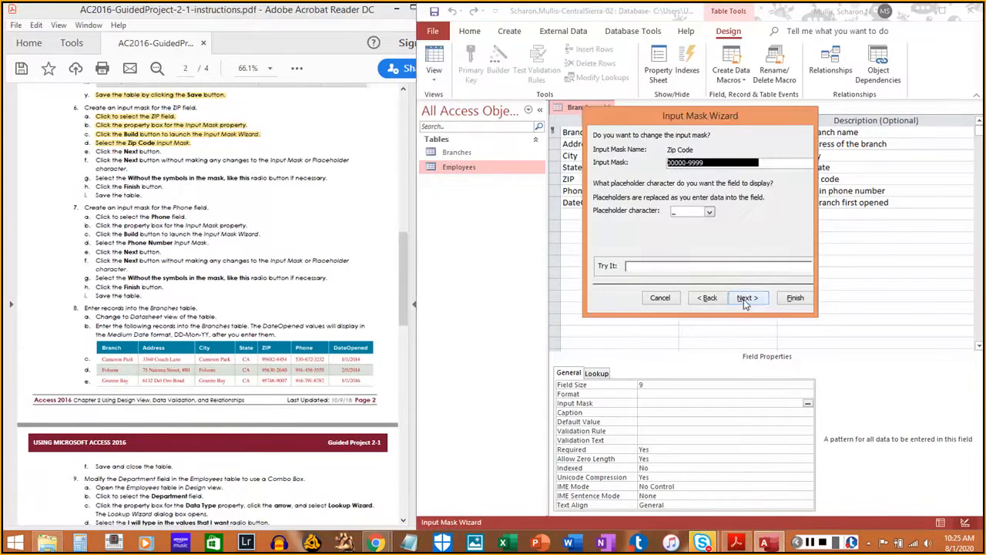
{"action": "left_click_drag", "start_coordinate": [89, 151], "coordinate": [171, 152]}
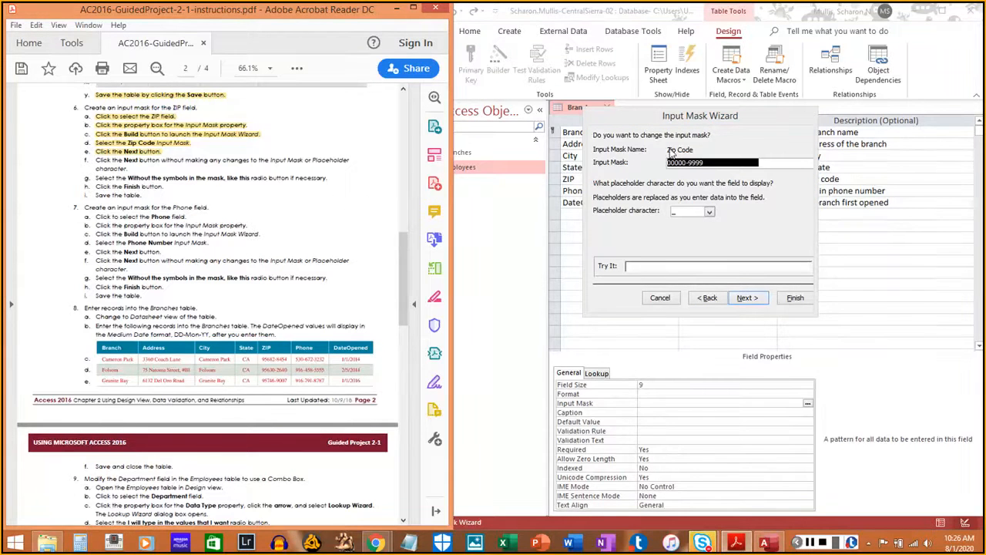
- Finish the Zip Code mask with default settings, storing data without the symbols, and highlight instructions 6f and 6g in the PDF
{"action": "left_click", "coordinate": [747, 298]}
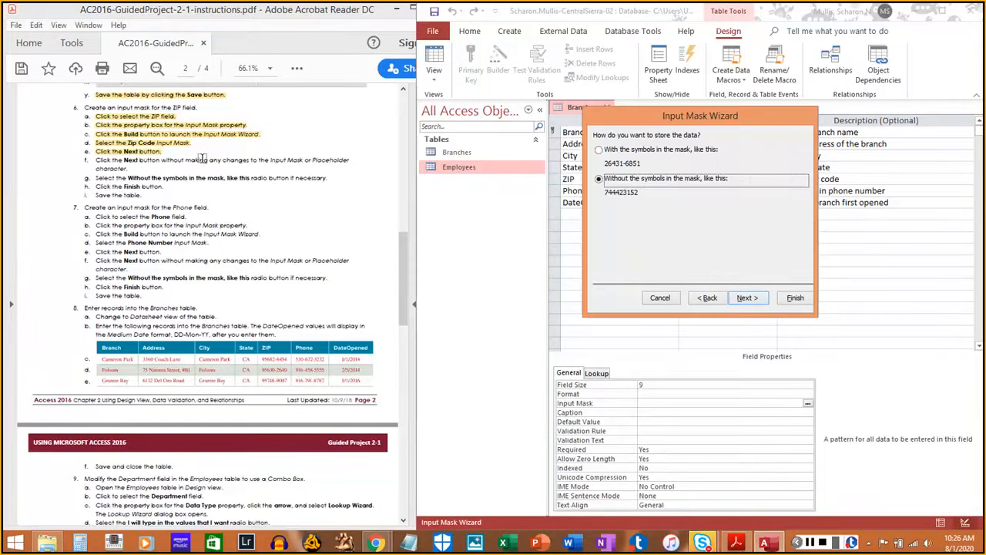
{"action": "left_click_drag", "start_coordinate": [98, 159], "coordinate": [128, 169]}
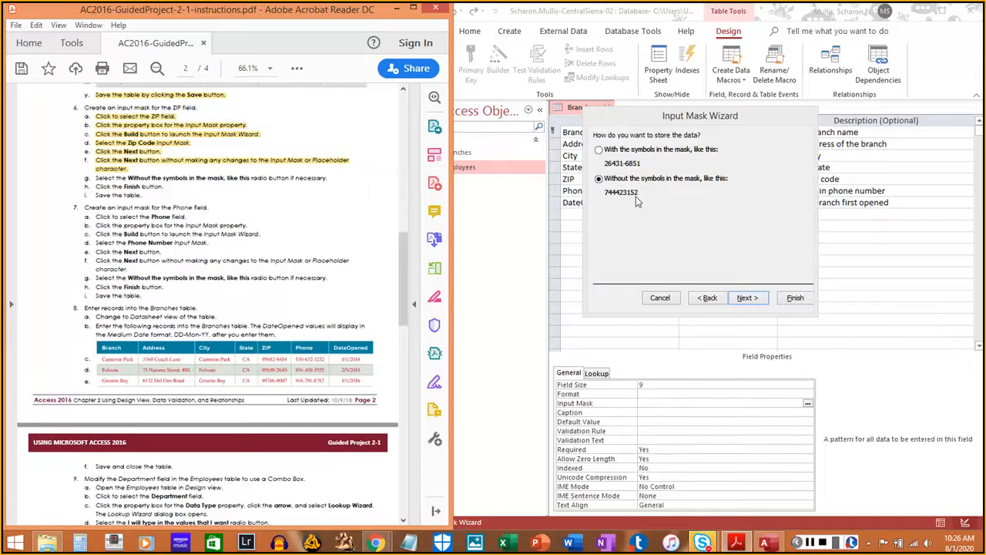
{"action": "left_click_drag", "start_coordinate": [93, 177], "coordinate": [332, 178]}
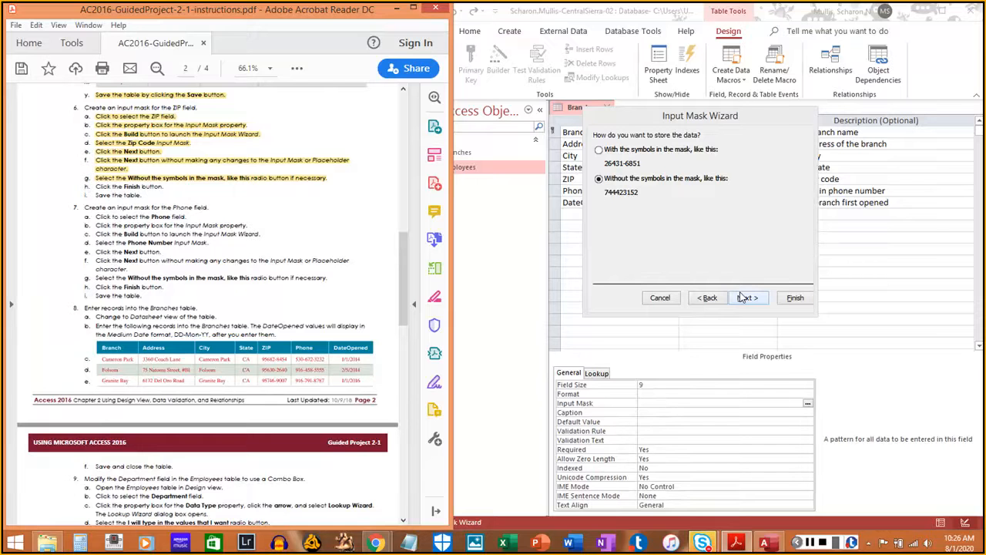
{"action": "left_click", "coordinate": [796, 299]}
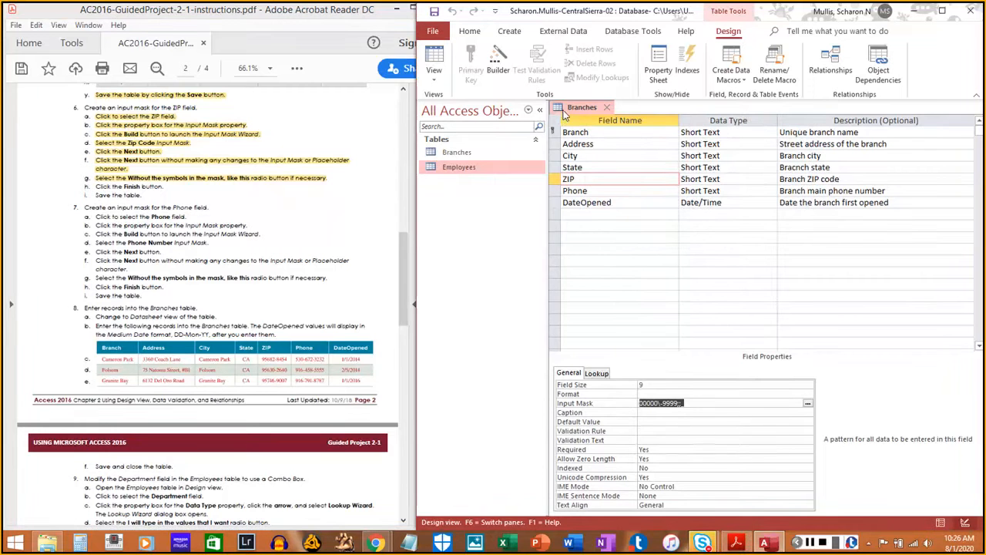
- Save the Branches table in Access and highlight instructions 6h and 6i in the PDF
{"action": "right_click", "coordinate": [570, 112]}
{"action": "left_click", "coordinate": [596, 120]}
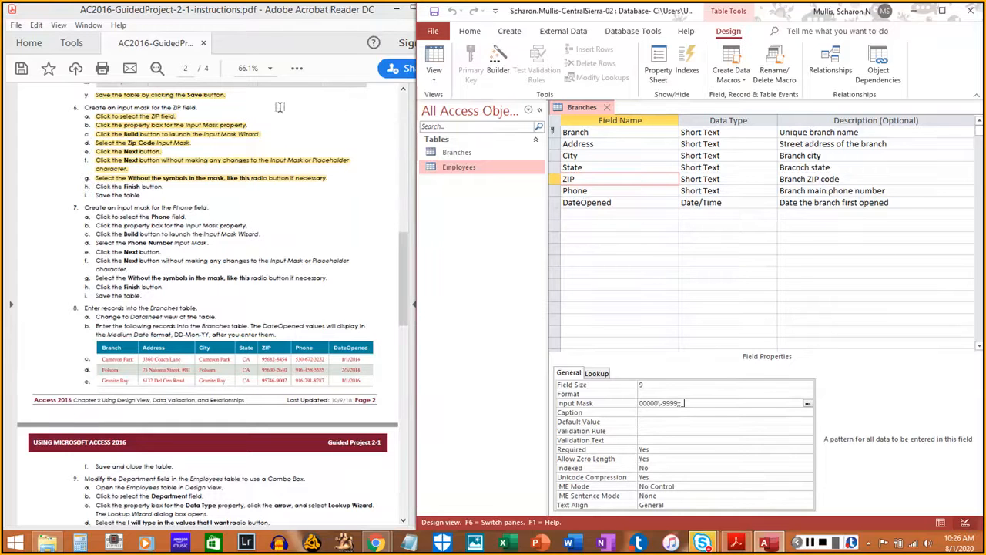
{"action": "left_click_drag", "start_coordinate": [90, 183], "coordinate": [165, 187]}
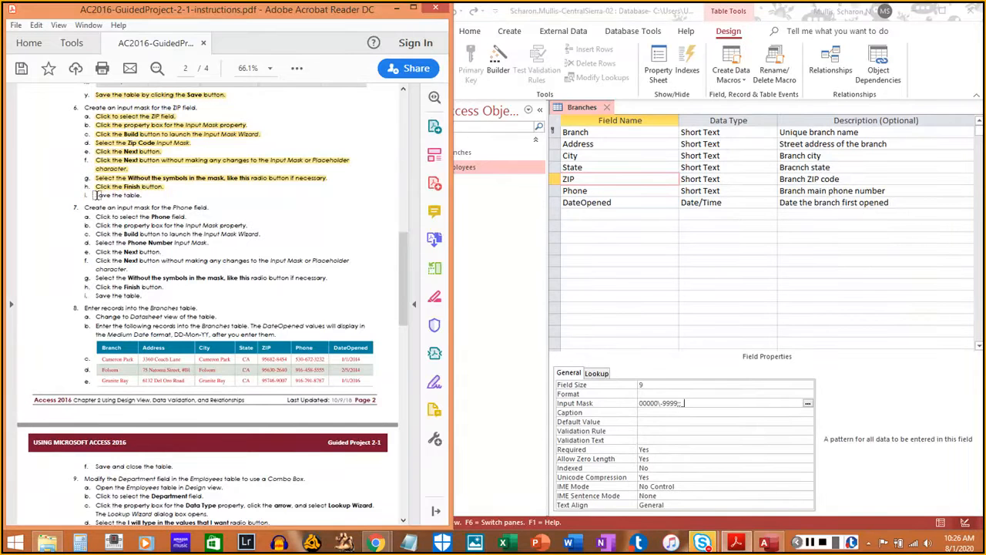
{"action": "left_click_drag", "start_coordinate": [92, 195], "coordinate": [145, 195]}
- Select the Phone field in the Access Branches table and highlight instruction 7a in the PDF
{"action": "scroll", "coordinate": [198, 240], "scroll_direction": "down", "scroll_amount": 2}
{"action": "scroll", "coordinate": [198, 240], "scroll_direction": "down", "scroll_amount": 2}
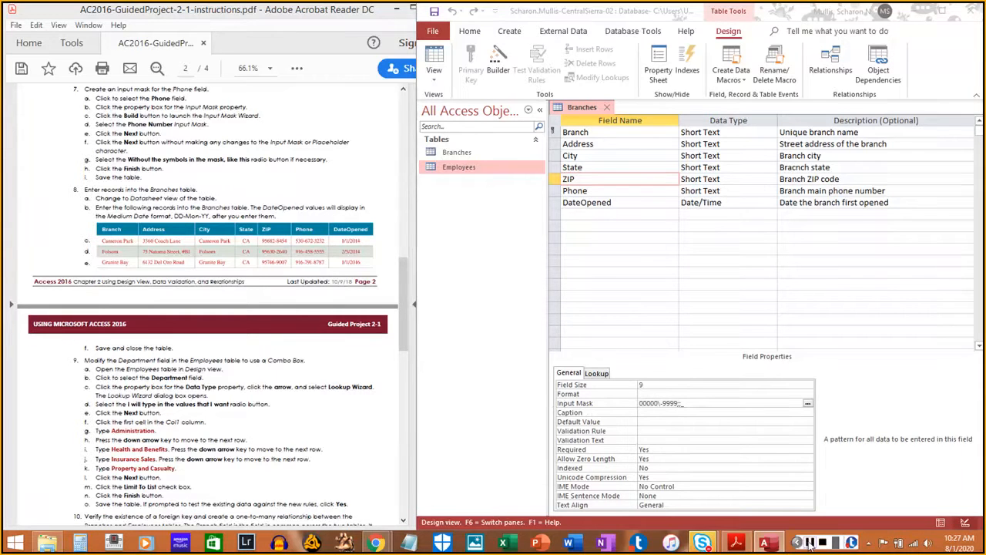
{"action": "left_click", "coordinate": [736, 543]}
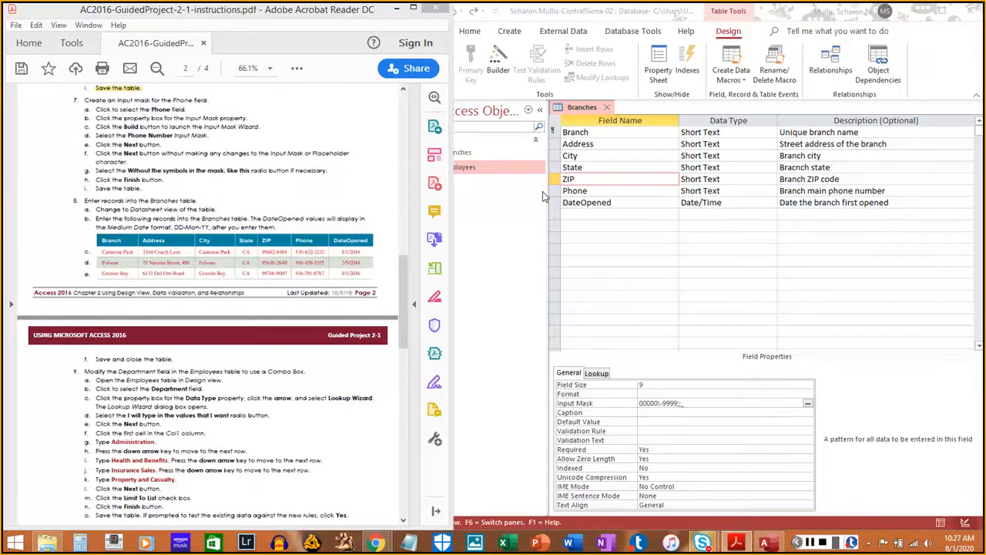
{"action": "left_click", "coordinate": [590, 193]}
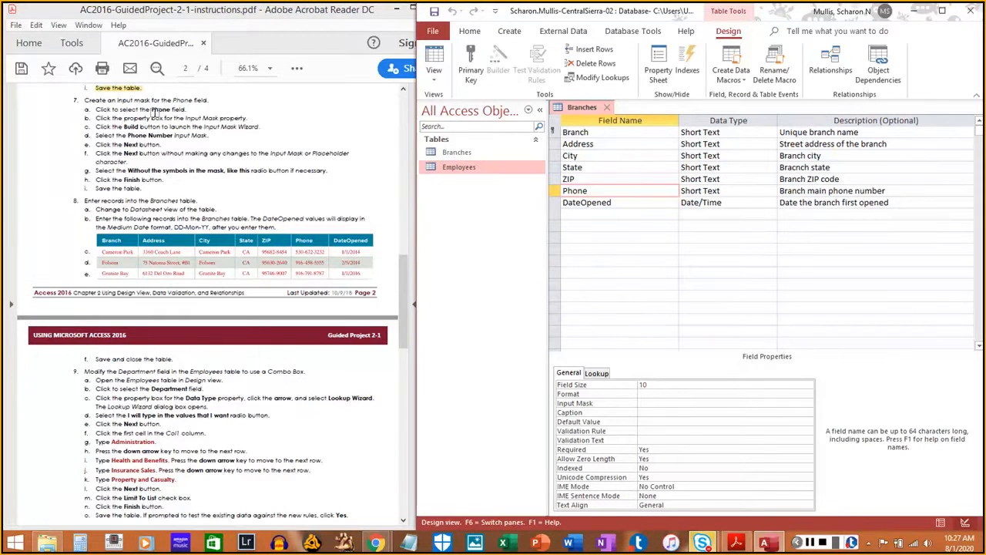
{"action": "left_click_drag", "start_coordinate": [96, 110], "coordinate": [185, 109]}
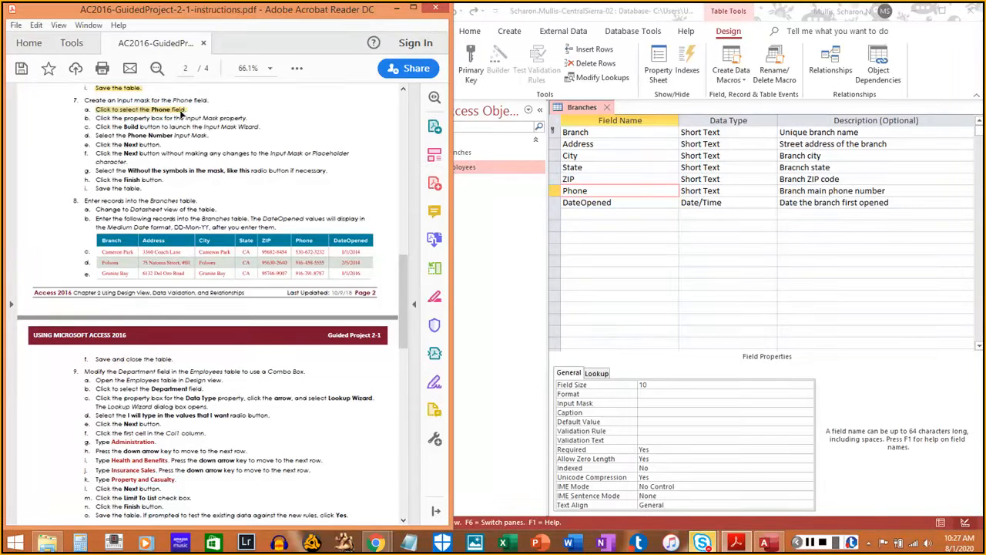
- Launch the Input Mask Wizard for the Phone field in Access and highlight instructions 7b and 7c in the PDF
{"action": "left_click", "coordinate": [730, 403]}
{"action": "left_click", "coordinate": [807, 404]}
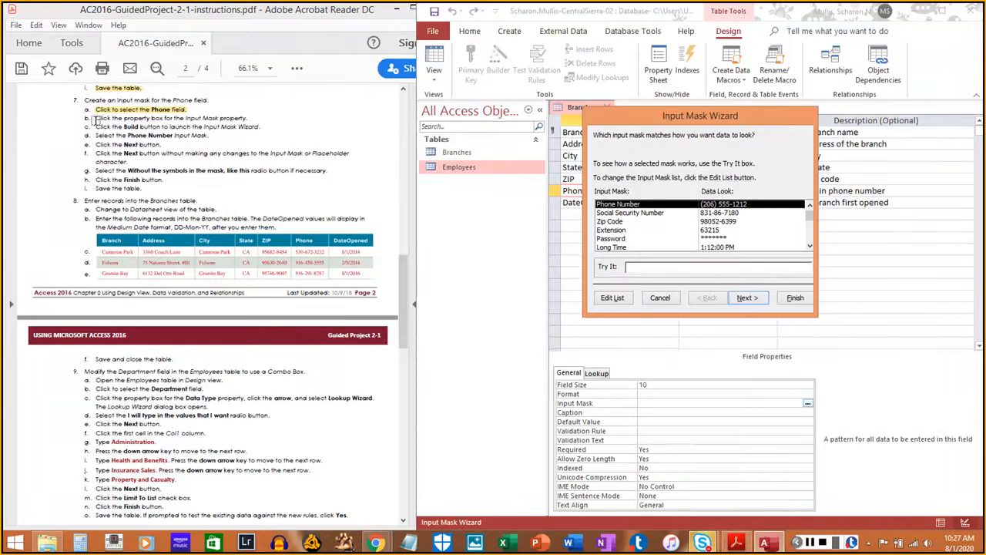
{"action": "left_click_drag", "start_coordinate": [96, 120], "coordinate": [247, 117]}
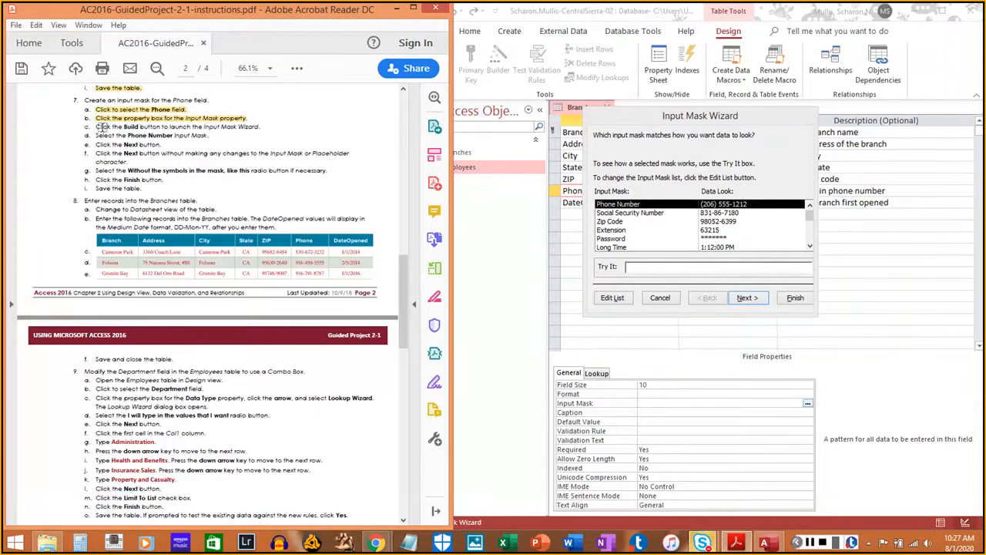
{"action": "left_click_drag", "start_coordinate": [96, 128], "coordinate": [259, 128]}
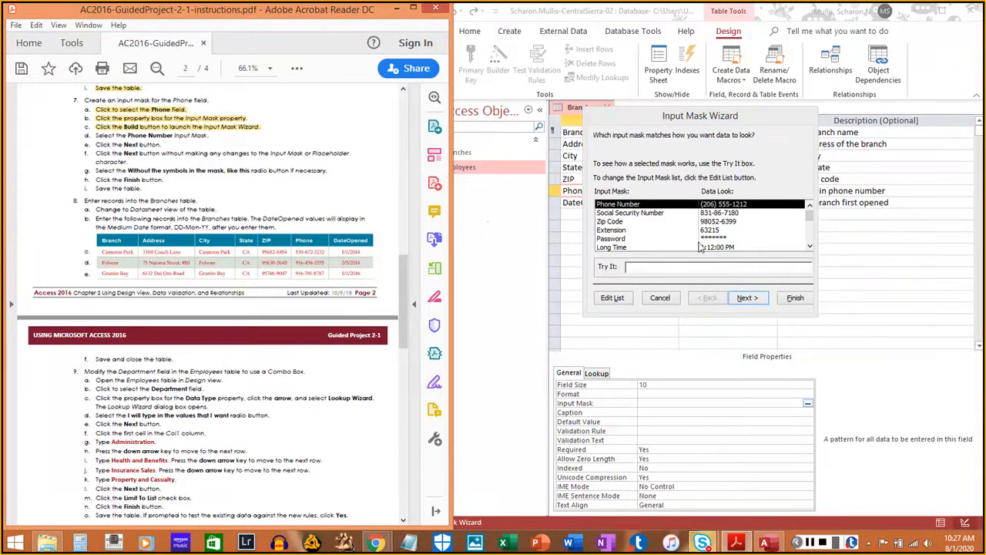
- Choose the Phone Number mask, advance to the wizard's placeholder settings, and highlight instructions 7d and 7e in the PDF
{"action": "left_click", "coordinate": [632, 206]}
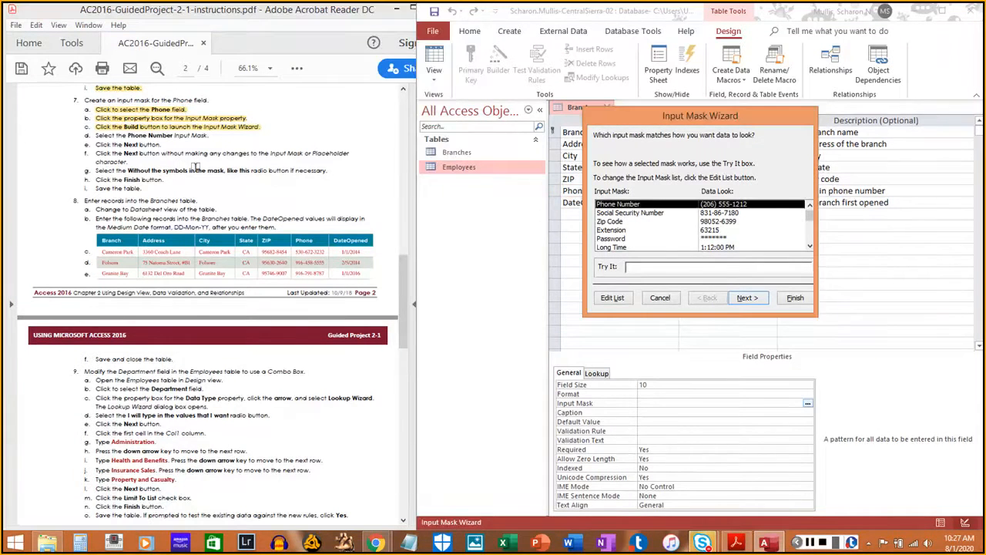
{"action": "left_click", "coordinate": [98, 138]}
{"action": "left_click_drag", "start_coordinate": [99, 138], "coordinate": [208, 137]}
{"action": "left_click", "coordinate": [747, 299]}
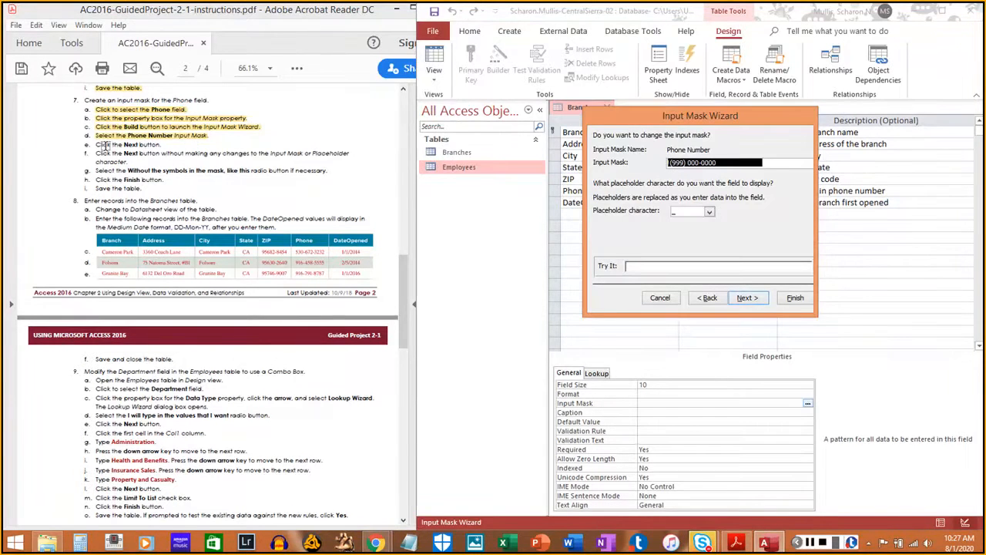
{"action": "left_click_drag", "start_coordinate": [96, 145], "coordinate": [160, 147]}
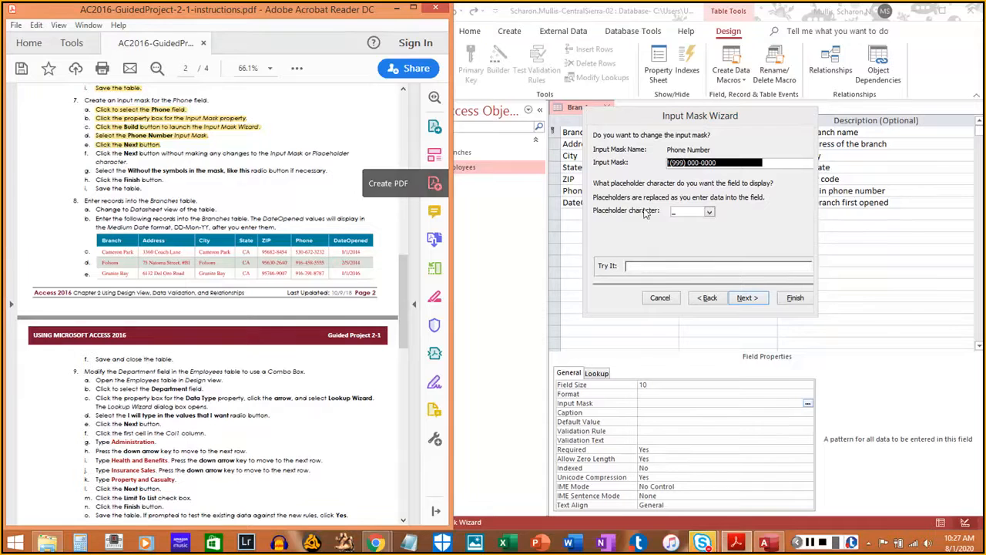
- Finish the Phone Number mask with default settings, storing data without the symbols, and highlight instruction 7f in the PDF
{"action": "left_click", "coordinate": [748, 299]}
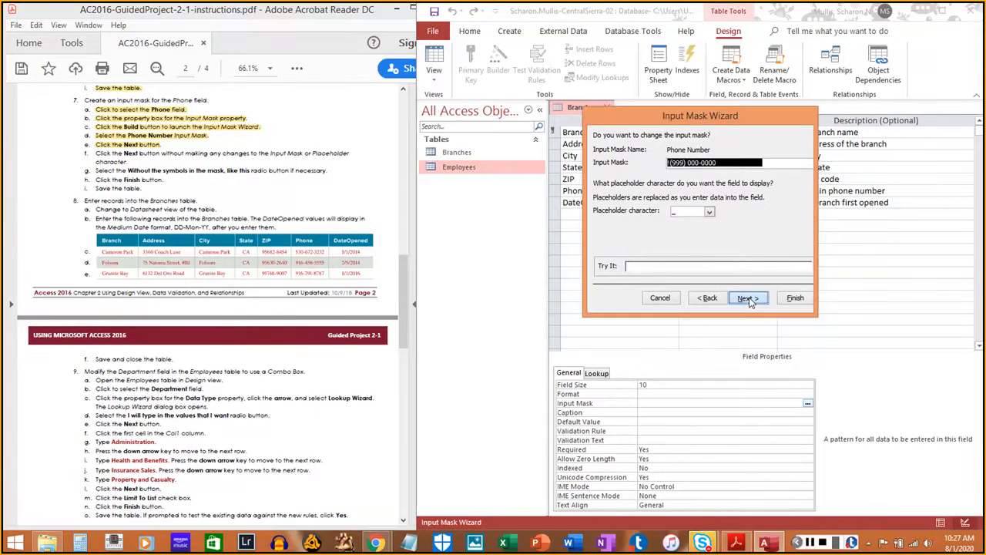
{"action": "left_click", "coordinate": [749, 299]}
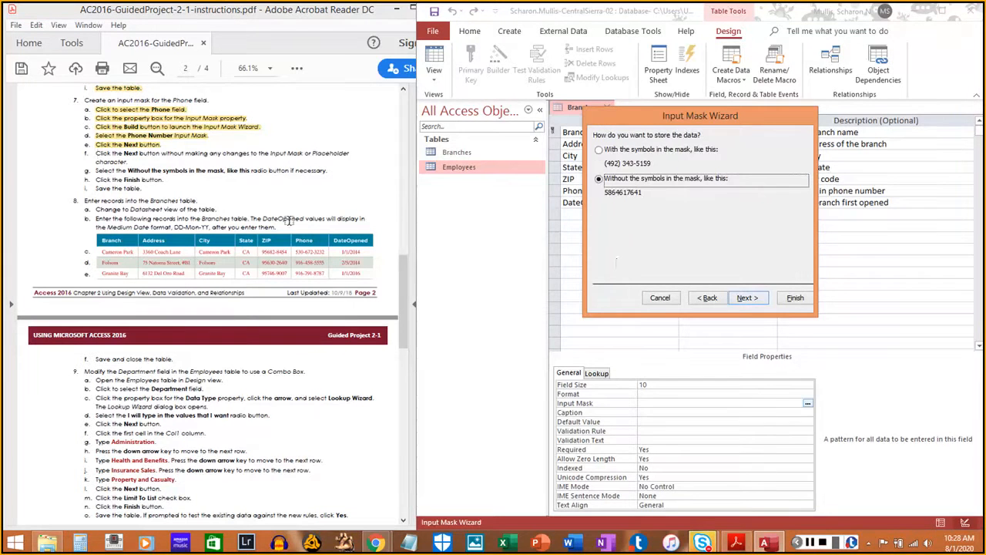
{"action": "left_click_drag", "start_coordinate": [99, 152], "coordinate": [127, 164]}
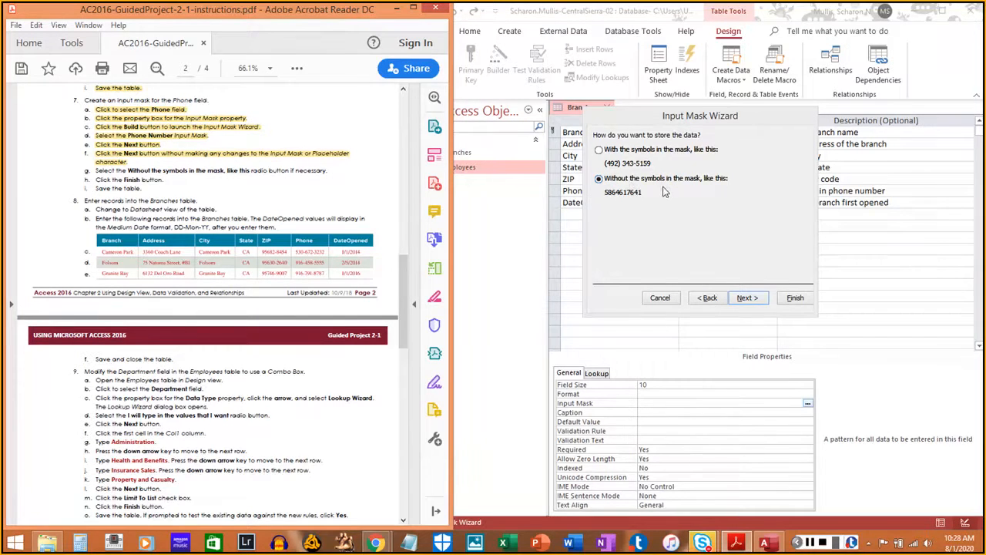
{"action": "left_click", "coordinate": [745, 298]}
{"action": "left_click", "coordinate": [795, 298]}
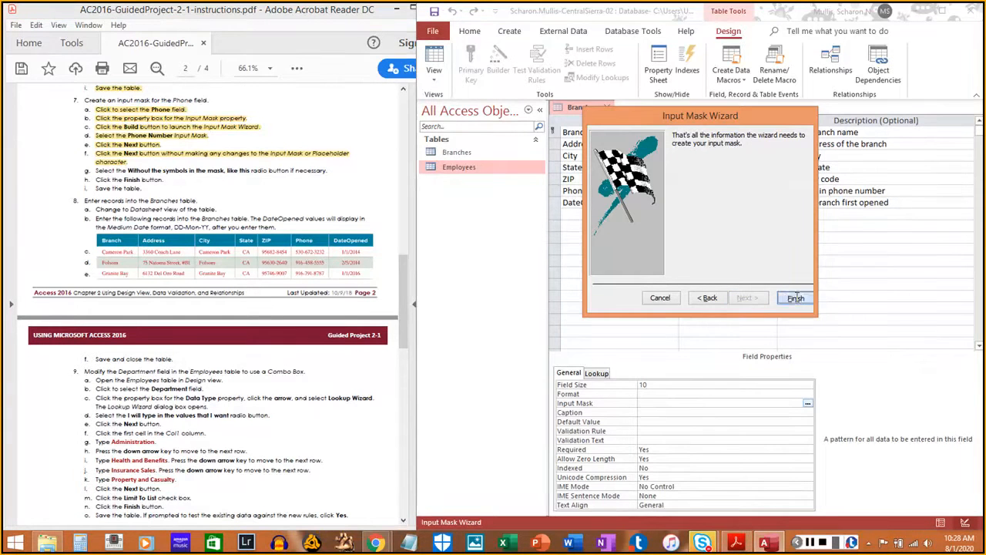
- Save the Branches table in Access and highlight instructions 7g through 7i in the PDF
{"action": "right_click", "coordinate": [580, 110]}
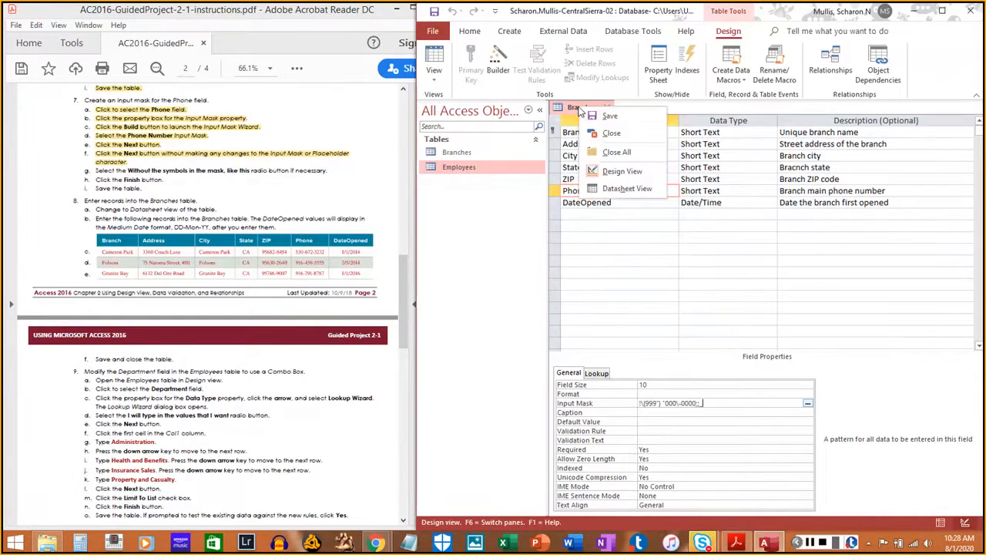
{"action": "left_click", "coordinate": [601, 117]}
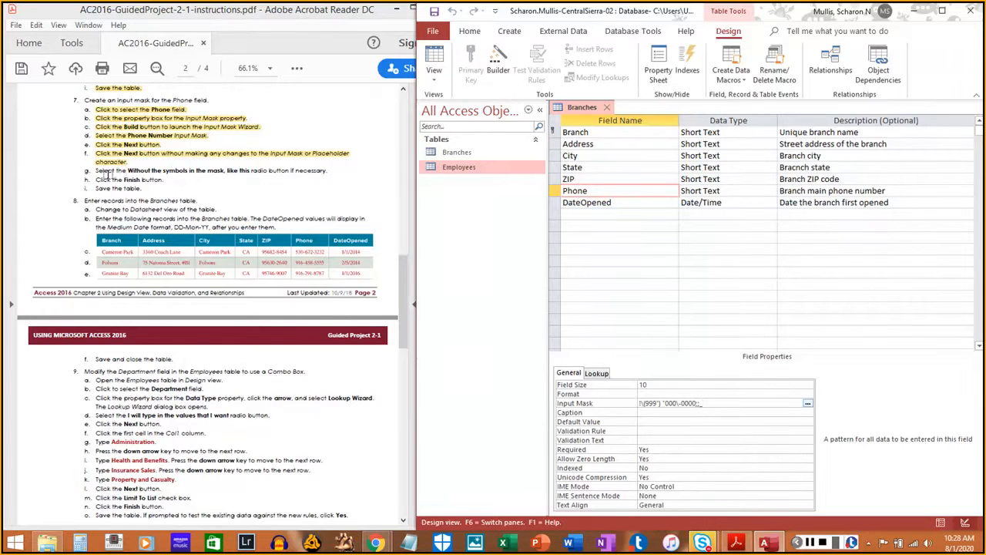
{"action": "left_click_drag", "start_coordinate": [96, 170], "coordinate": [312, 170]}
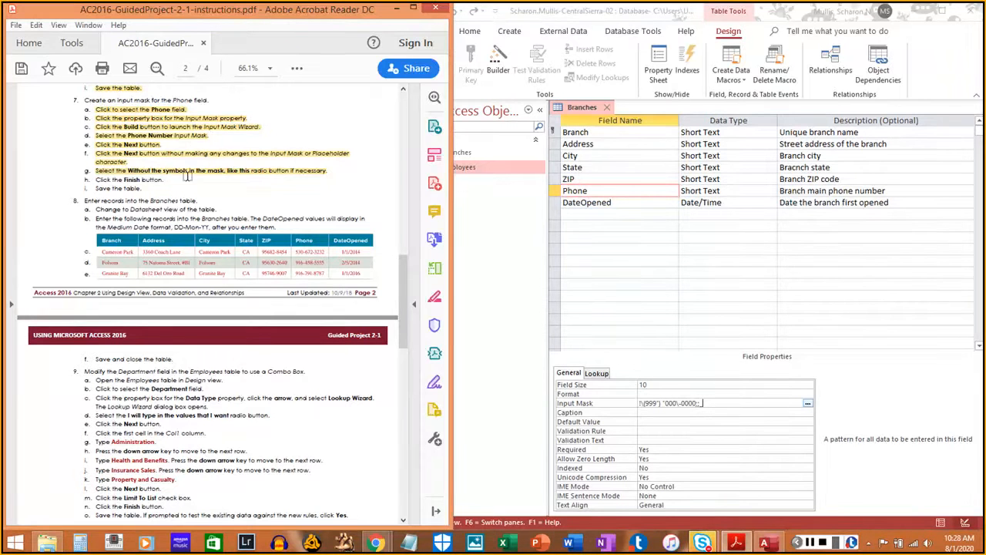
{"action": "left_click_drag", "start_coordinate": [97, 179], "coordinate": [144, 189]}
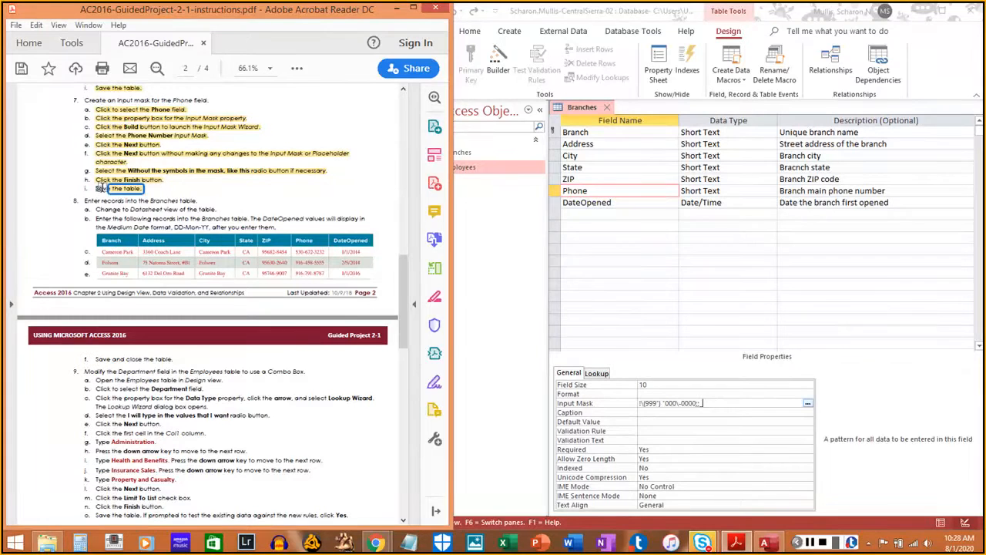
{"action": "left_click_drag", "start_coordinate": [102, 188], "coordinate": [96, 188]}
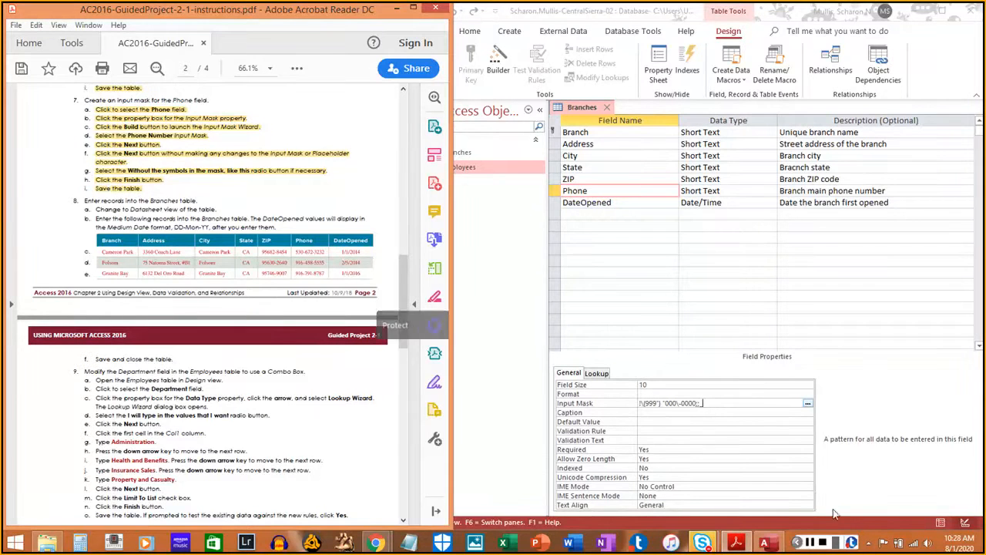
- Highlight instruction 8a in the PDF and switch the Branches table in Access to Datasheet view
{"action": "scroll", "coordinate": [208, 308], "scroll_direction": "down", "scroll_amount": 3}
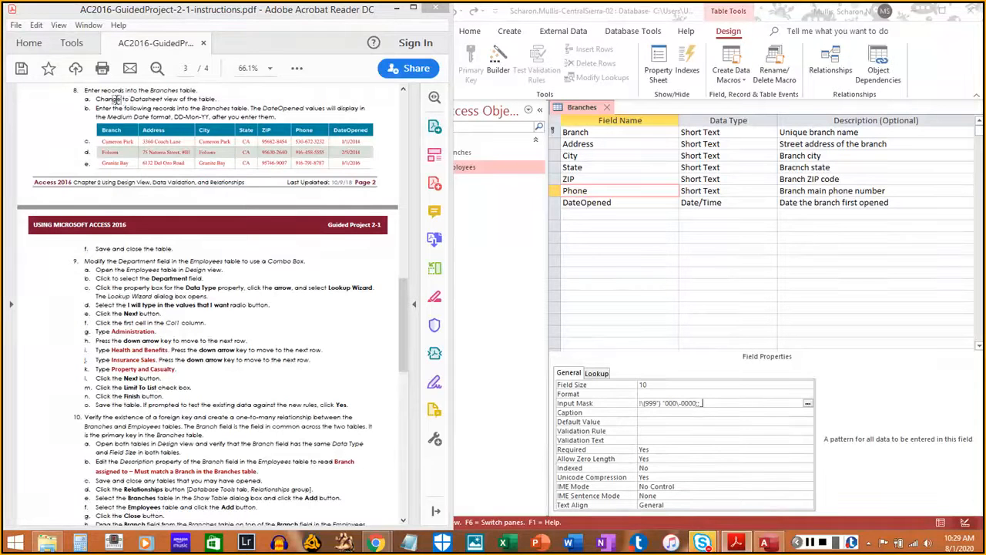
{"action": "left_click_drag", "start_coordinate": [97, 98], "coordinate": [216, 98]}
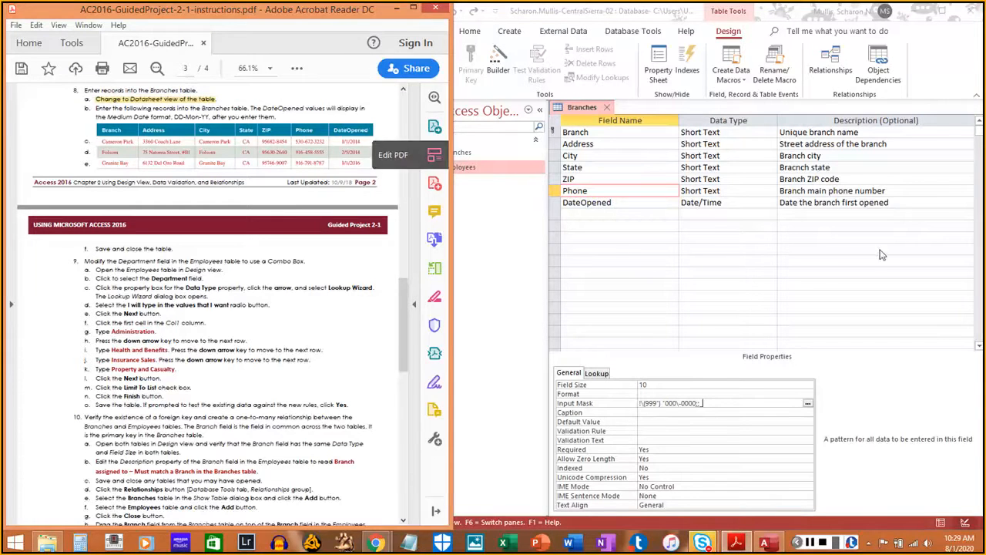
{"action": "left_click", "coordinate": [958, 72]}
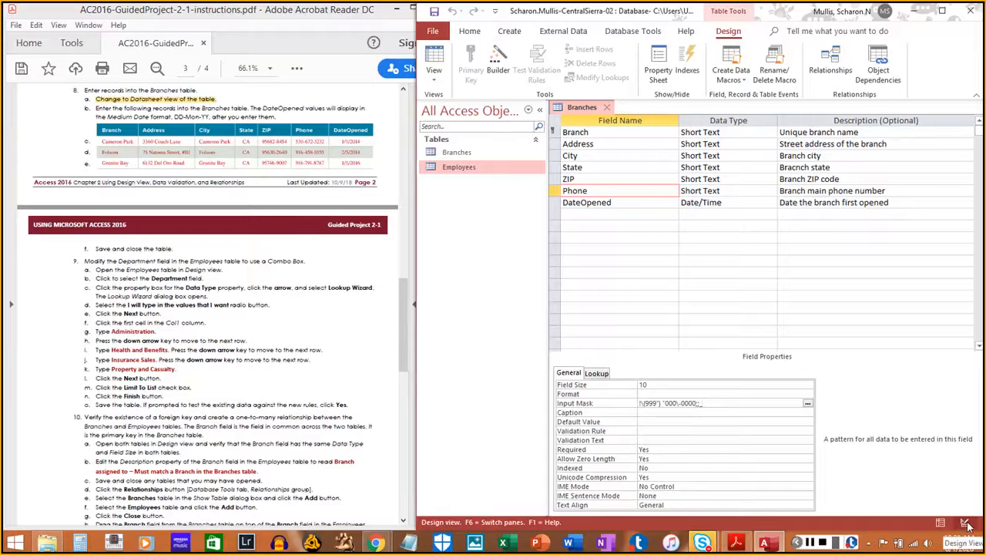
{"action": "left_click", "coordinate": [941, 524]}
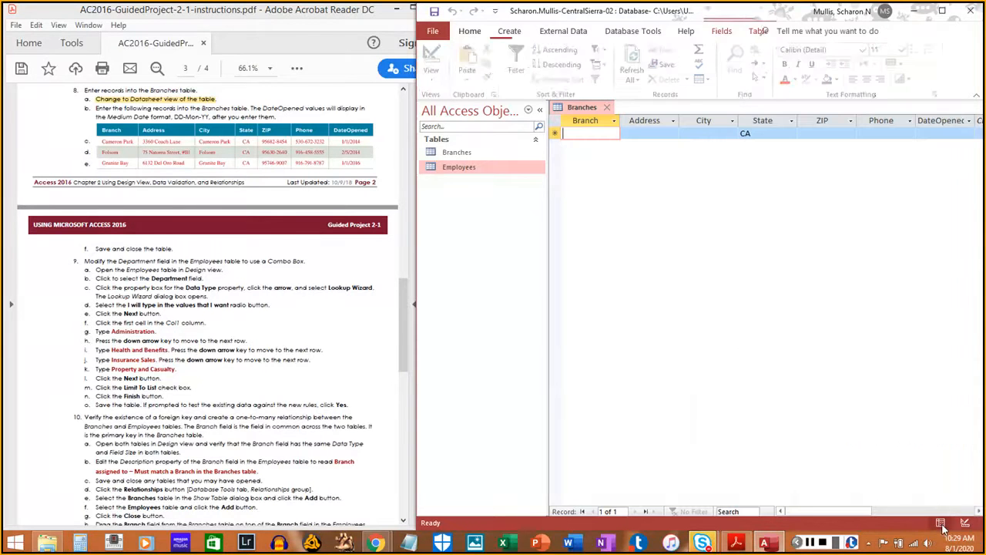
- Toggle the Branches table between Design view and Datasheet view, ending in Datasheet view
{"action": "left_click", "coordinate": [966, 523]}
{"action": "left_click", "coordinate": [943, 524]}
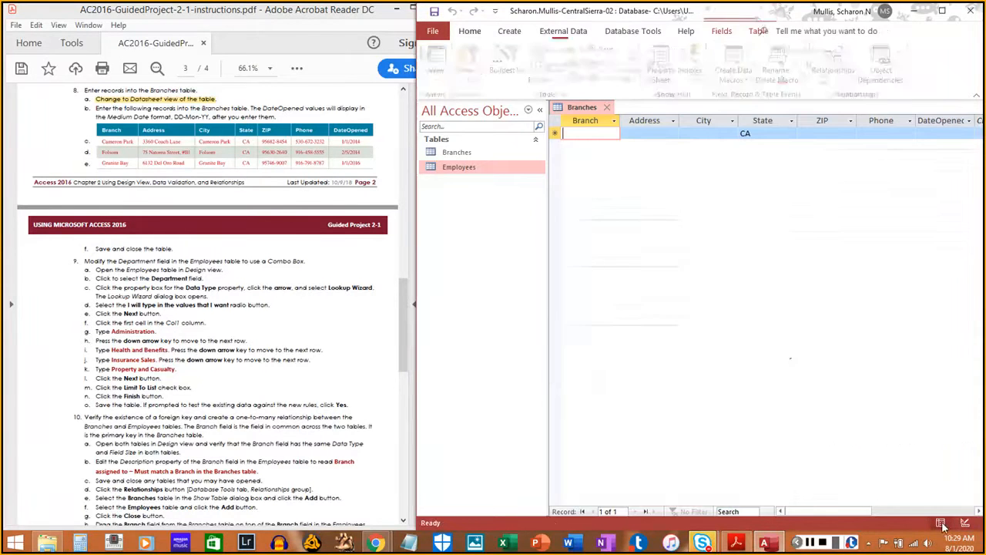
{"action": "left_click", "coordinate": [966, 524]}
{"action": "left_click", "coordinate": [941, 526]}
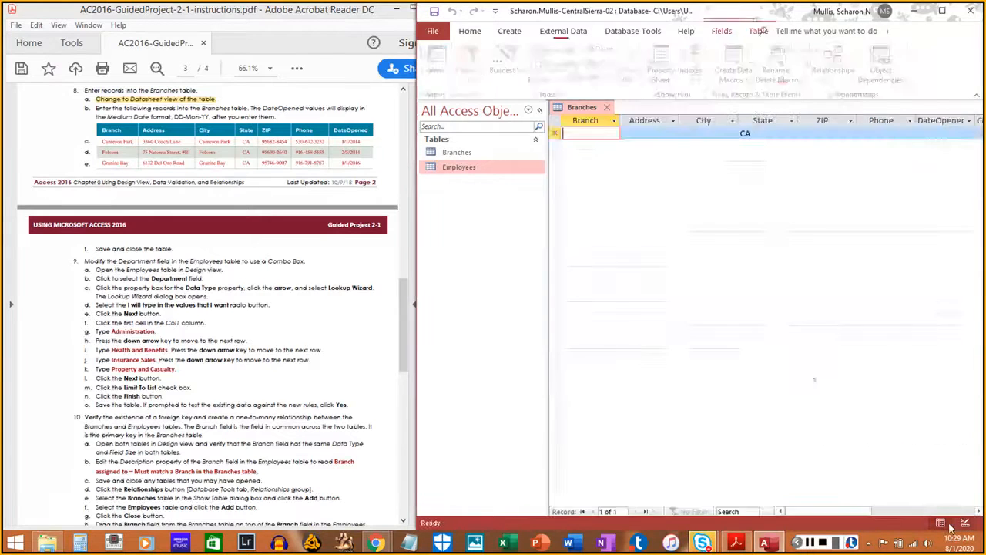
{"action": "left_click", "coordinate": [966, 524]}
{"action": "left_click", "coordinate": [942, 525]}
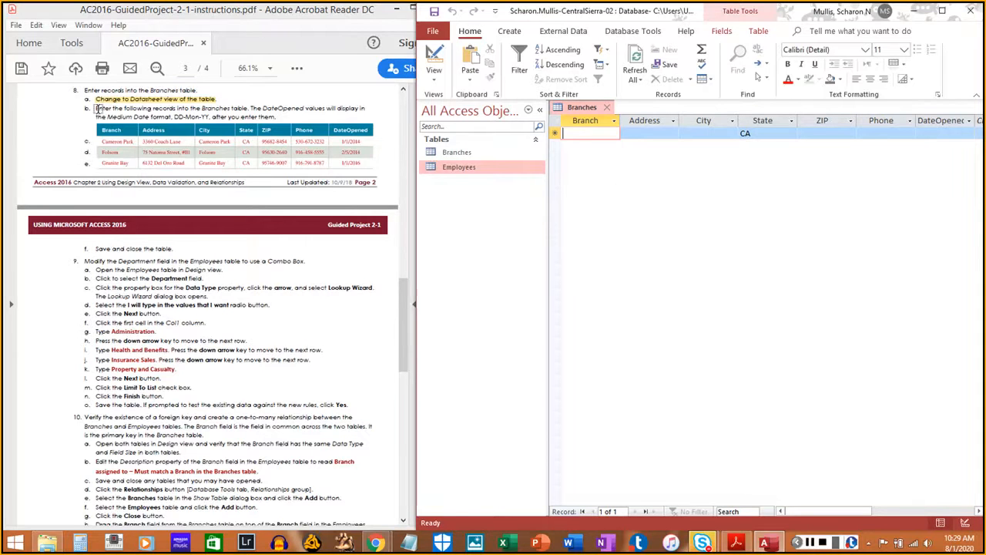
- Highlight instruction 8b in the PDF, save and close the Branches table in Access, and highlight instruction 8f
{"action": "left_click_drag", "start_coordinate": [95, 108], "coordinate": [275, 118]}
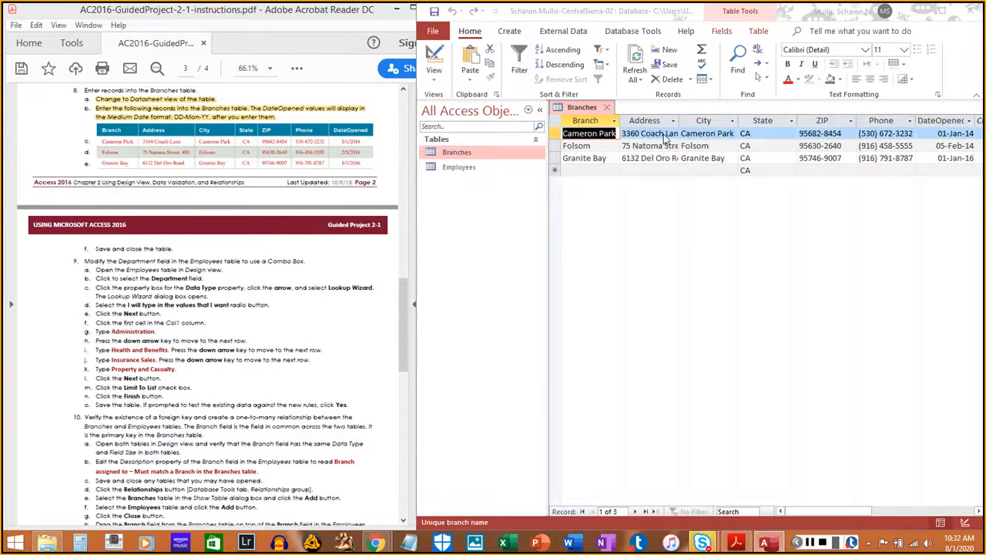
{"action": "right_click", "coordinate": [575, 107]}
{"action": "left_click", "coordinate": [595, 116]}
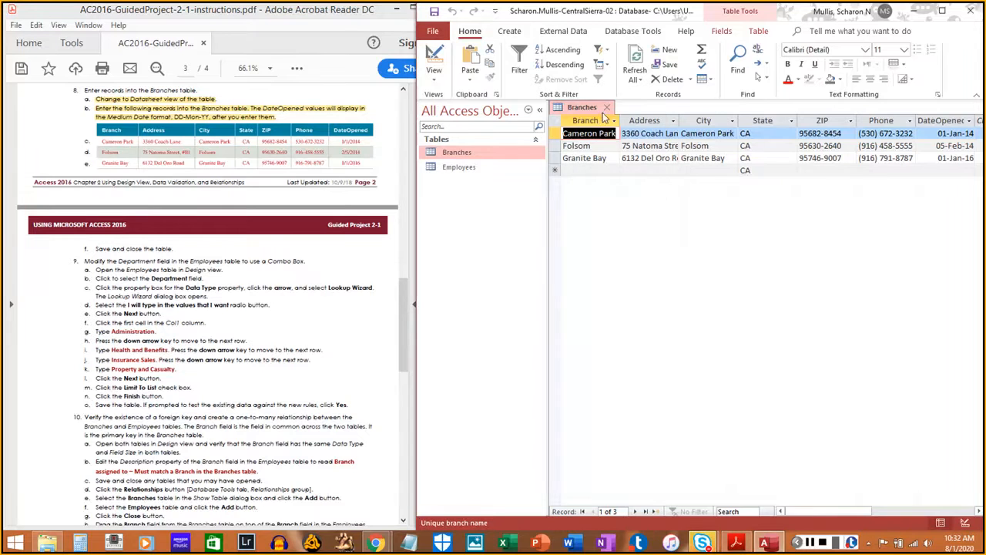
{"action": "left_click", "coordinate": [609, 111]}
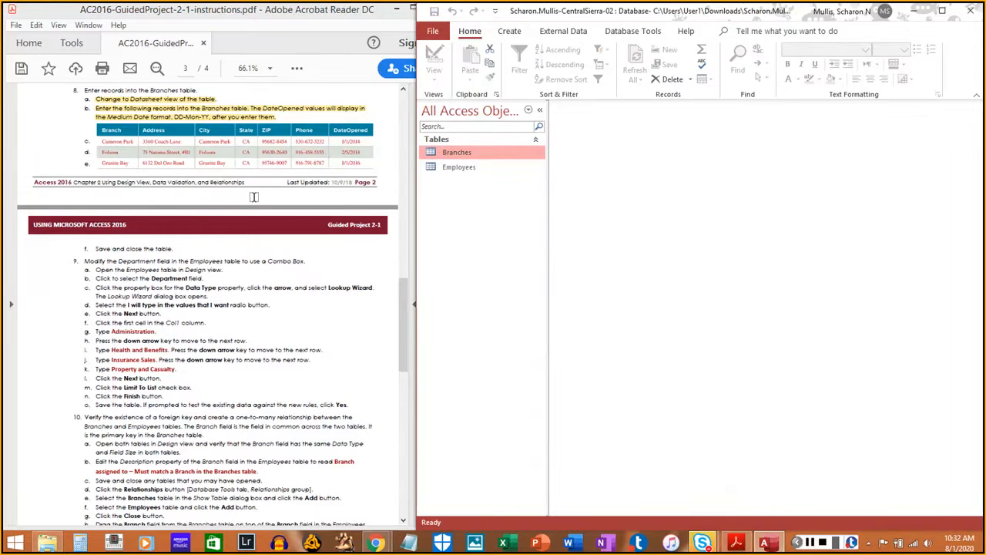
{"action": "left_click_drag", "start_coordinate": [92, 248], "coordinate": [173, 247]}
{"action": "left_click", "coordinate": [809, 542]}
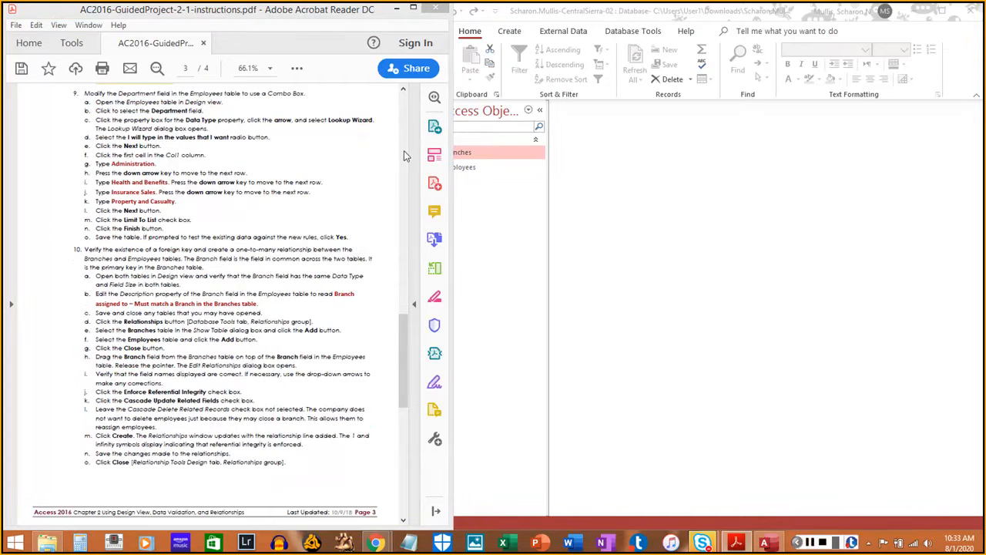
- Examine the Employees table in Access in both Design view and Datasheet view, closing it after each view
{"action": "left_click", "coordinate": [477, 171]}
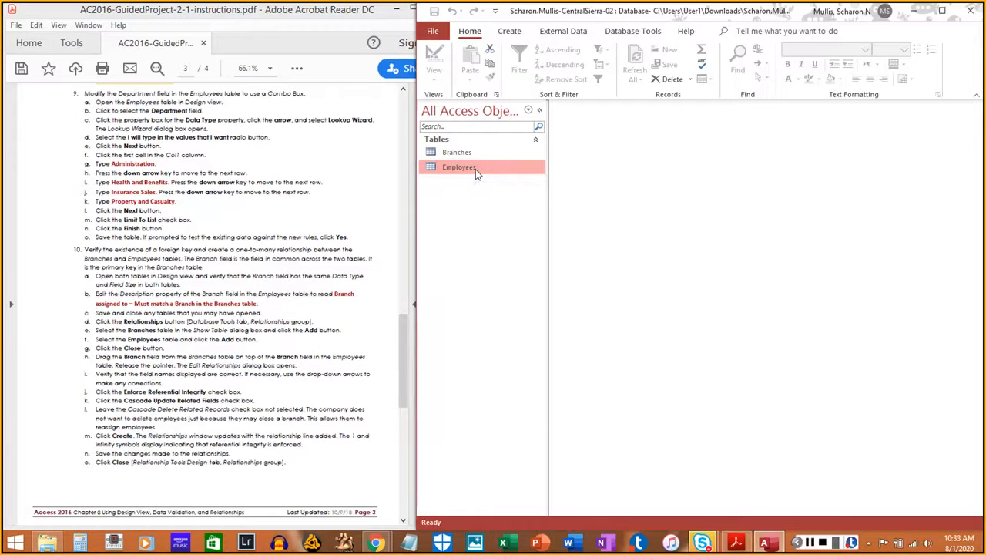
{"action": "right_click", "coordinate": [476, 171]}
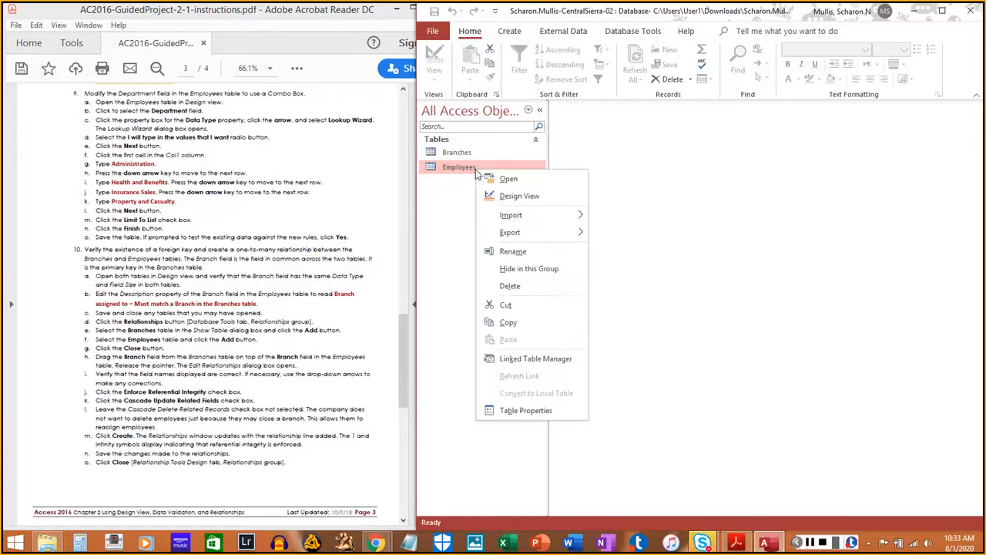
{"action": "left_click", "coordinate": [500, 201]}
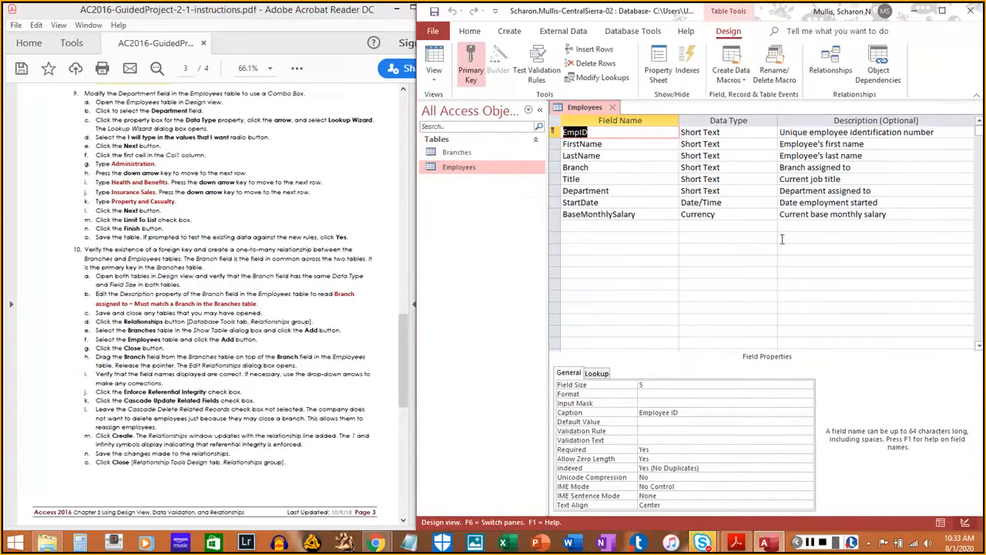
{"action": "left_click", "coordinate": [611, 107]}
{"action": "double_click", "coordinate": [460, 169]}
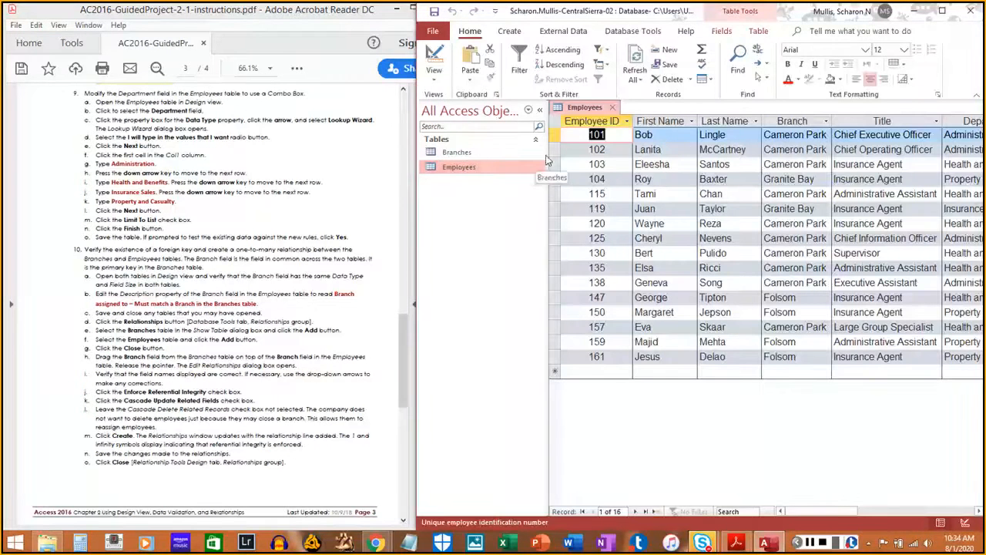
{"action": "left_click", "coordinate": [612, 107]}
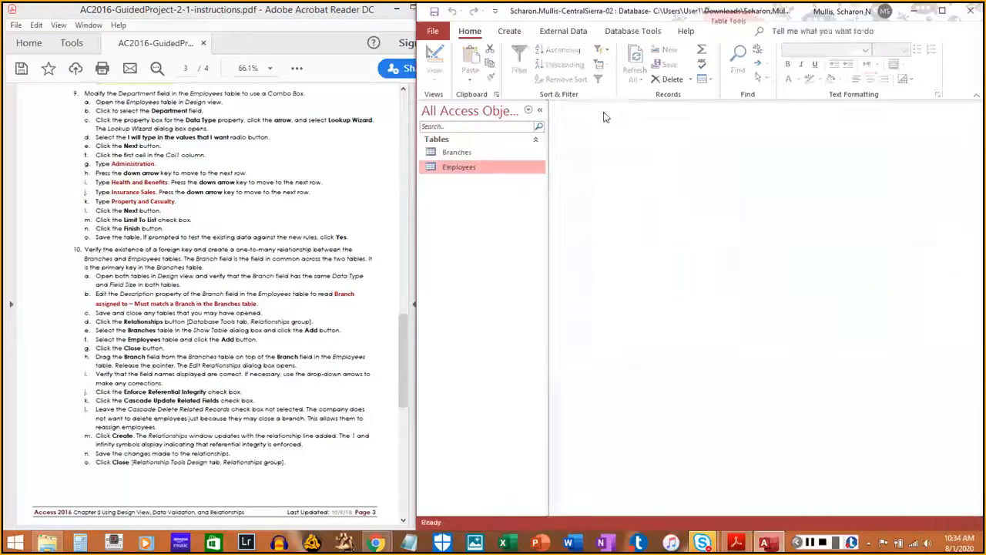
- Open the Employees table in Design view in Access and highlight instruction 9a in the PDF
{"action": "right_click", "coordinate": [458, 171]}
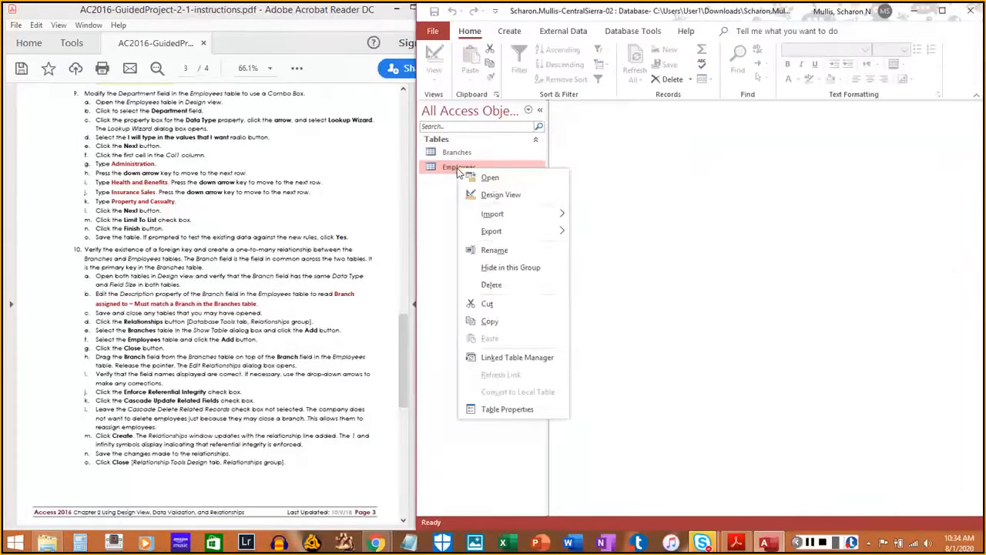
{"action": "left_click", "coordinate": [501, 195]}
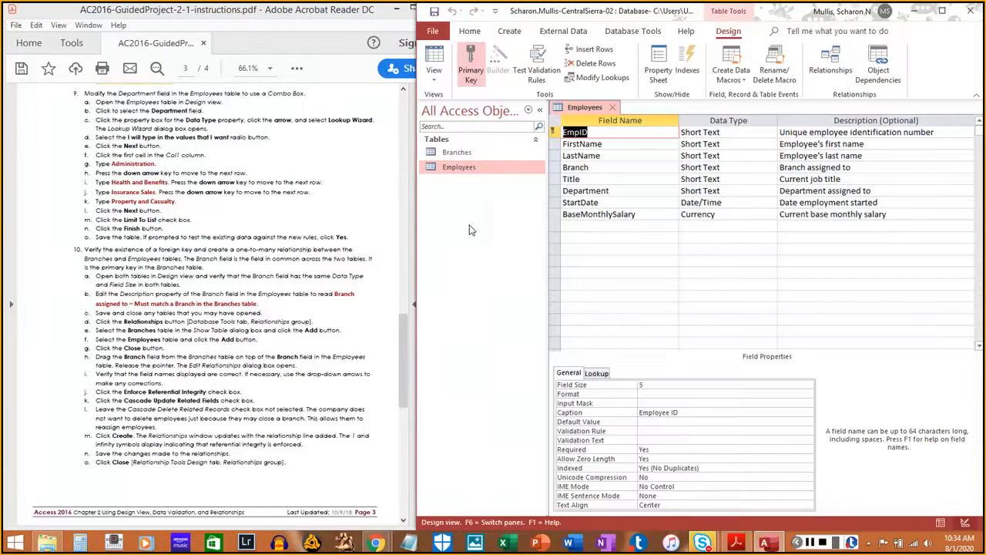
{"action": "left_click_drag", "start_coordinate": [95, 102], "coordinate": [222, 105]}
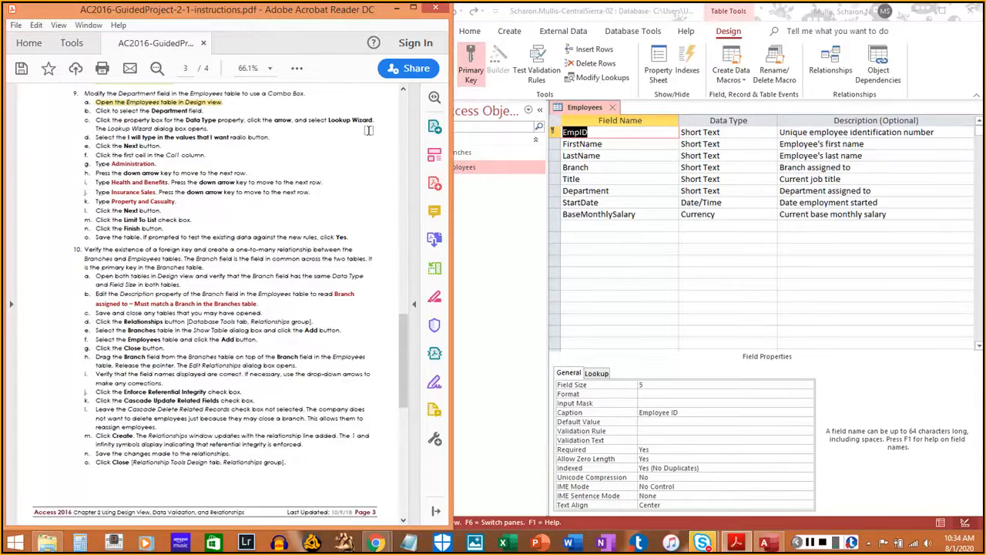
- Start the Lookup Wizard for the Department field's data type in Access and highlight instructions 9b and 9c in the PDF
{"action": "left_click", "coordinate": [628, 190]}
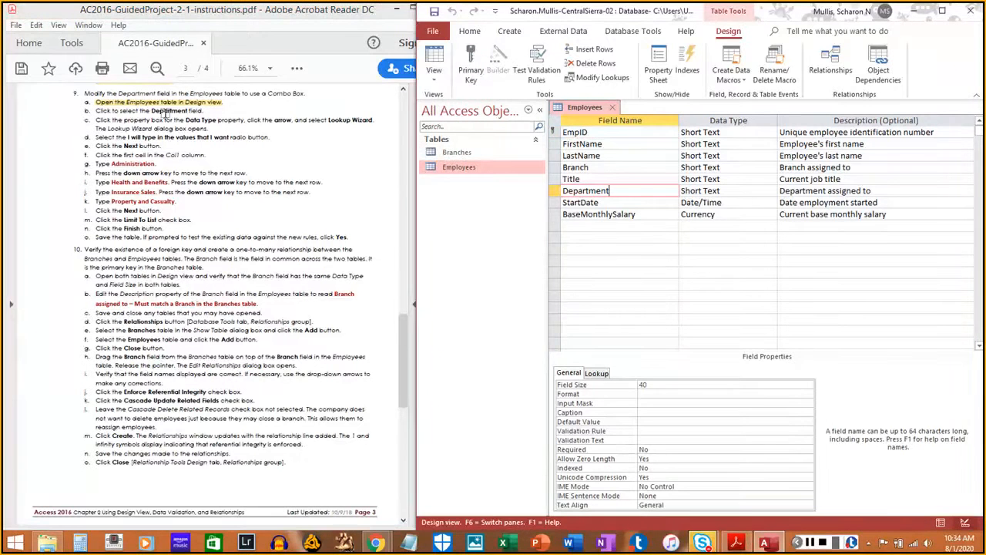
{"action": "left_click", "coordinate": [108, 108]}
{"action": "left_click_drag", "start_coordinate": [95, 110], "coordinate": [203, 111]}
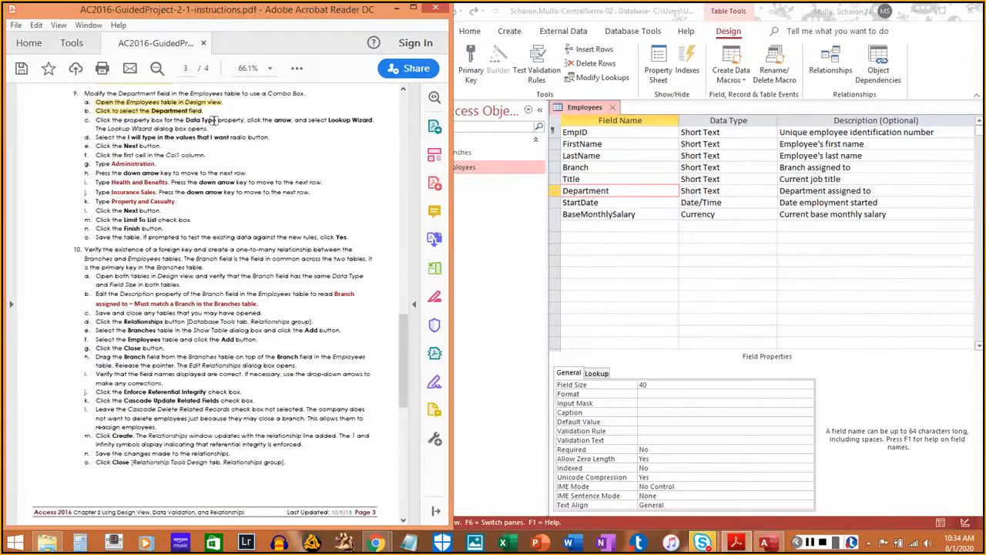
{"action": "left_click", "coordinate": [734, 190]}
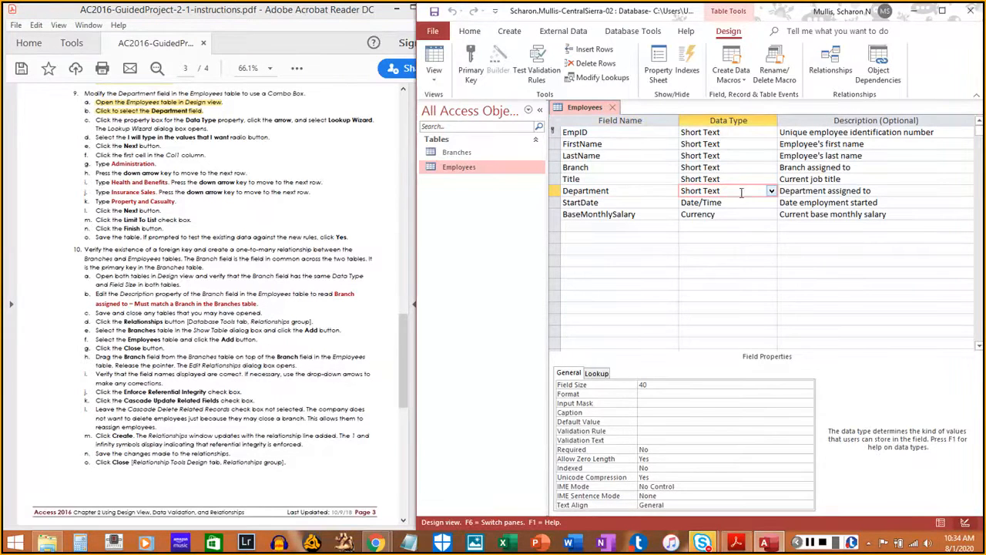
{"action": "left_click", "coordinate": [771, 190]}
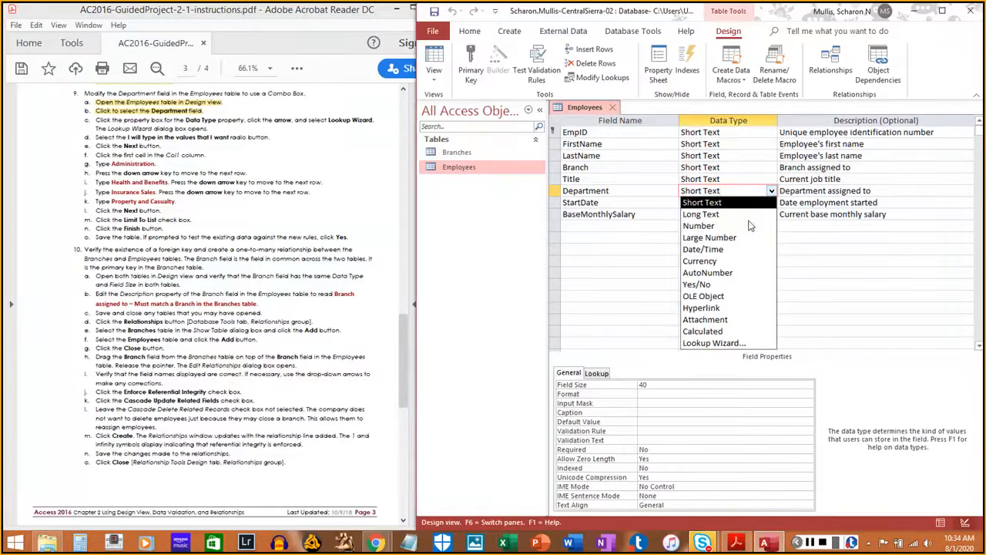
{"action": "left_click", "coordinate": [729, 342]}
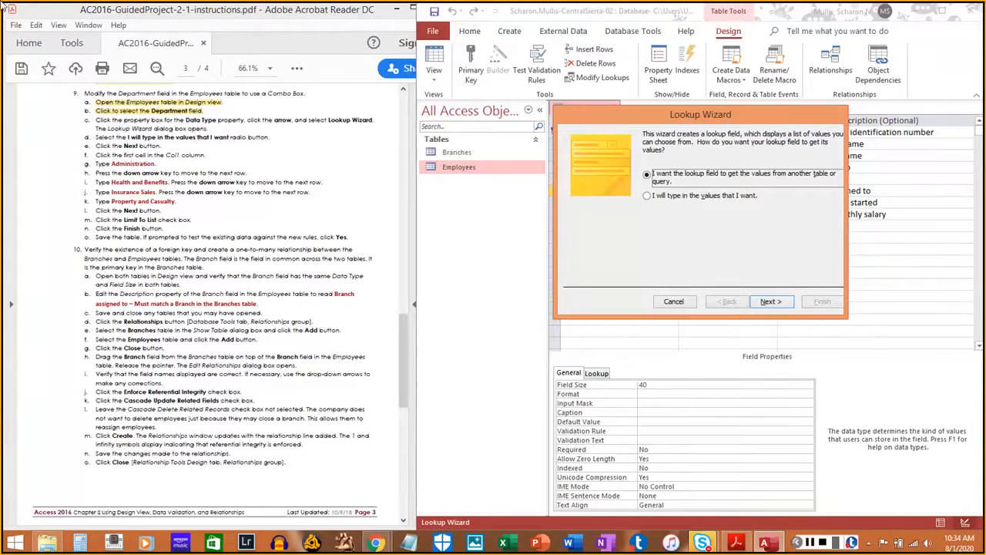
{"action": "left_click", "coordinate": [100, 121]}
{"action": "left_click_drag", "start_coordinate": [100, 121], "coordinate": [203, 127]}
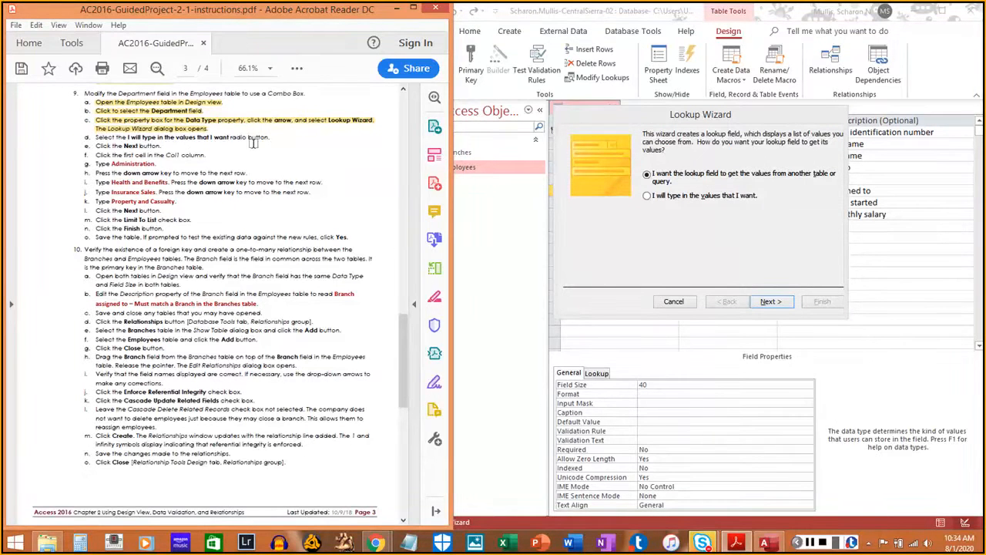
- Choose to type in the lookup values, advance to the value list, and highlight instructions 9d and 9e in the PDF
{"action": "left_click", "coordinate": [735, 198]}
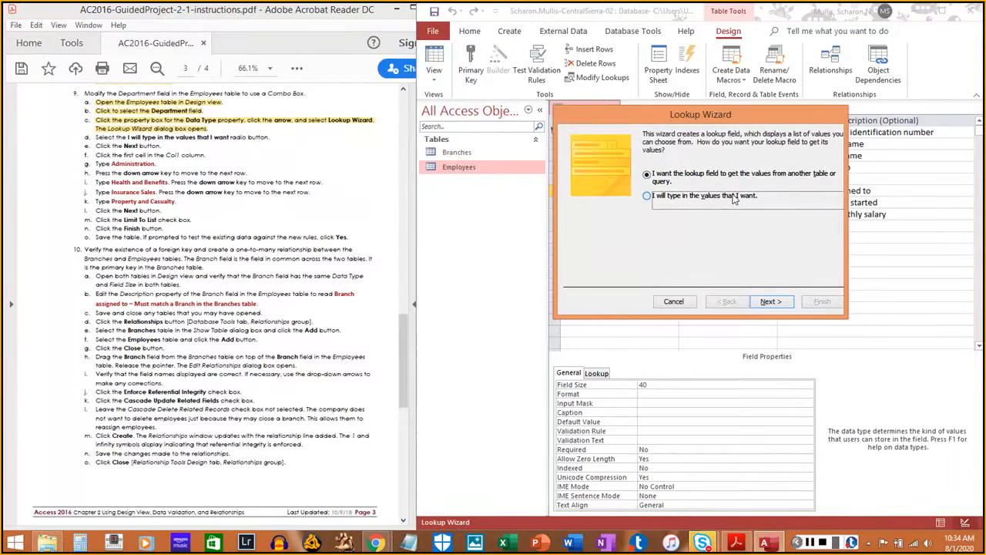
{"action": "left_click", "coordinate": [686, 197]}
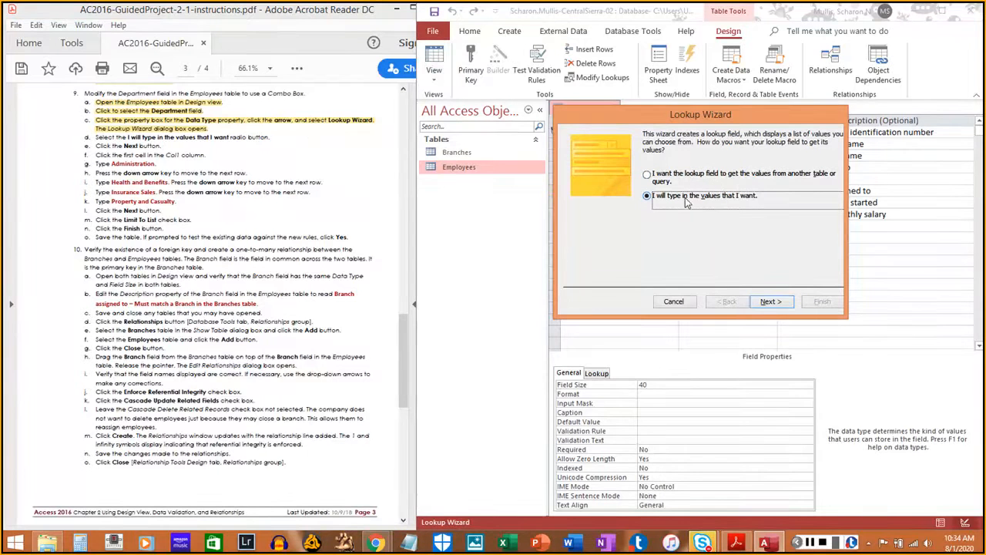
{"action": "left_click", "coordinate": [771, 301]}
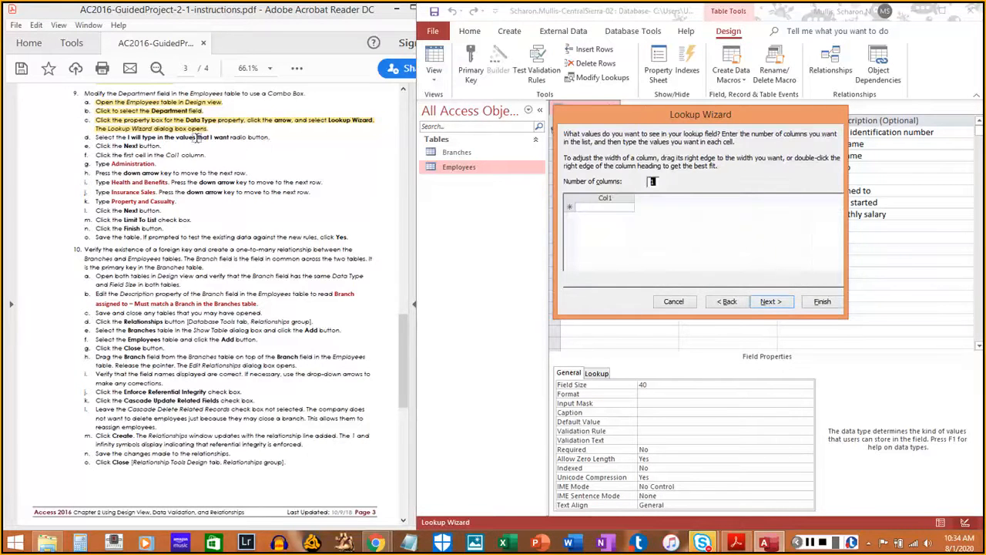
{"action": "left_click_drag", "start_coordinate": [96, 137], "coordinate": [159, 148]}
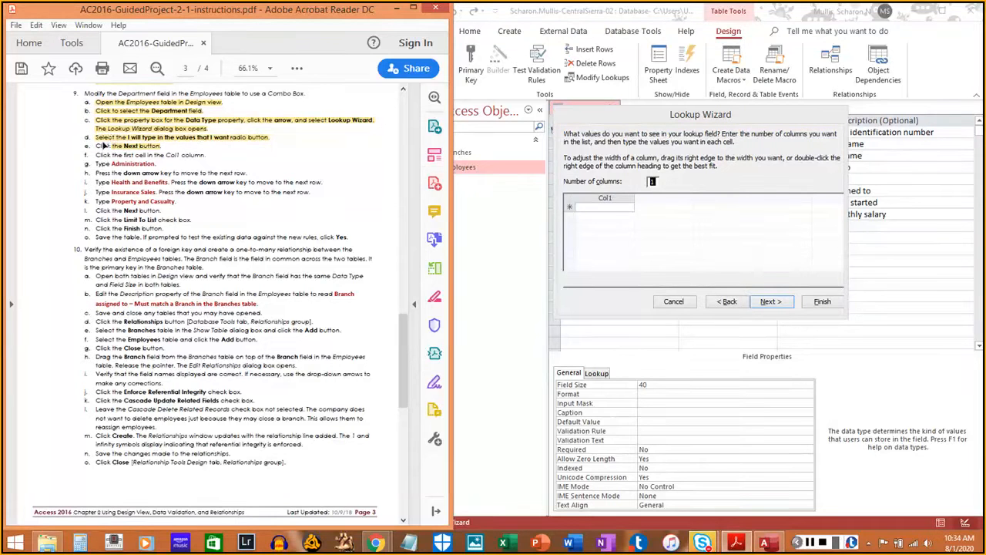
{"action": "left_click_drag", "start_coordinate": [96, 146], "coordinate": [114, 146]}
- Enter "Administation" as the first lookup value in Col1 and highlight instructions 9f and 9g in the PDF
{"action": "scroll", "coordinate": [154, 155], "scroll_direction": "down", "scroll_amount": 2}
{"action": "scroll", "coordinate": [154, 155], "scroll_direction": "up", "scroll_amount": 1}
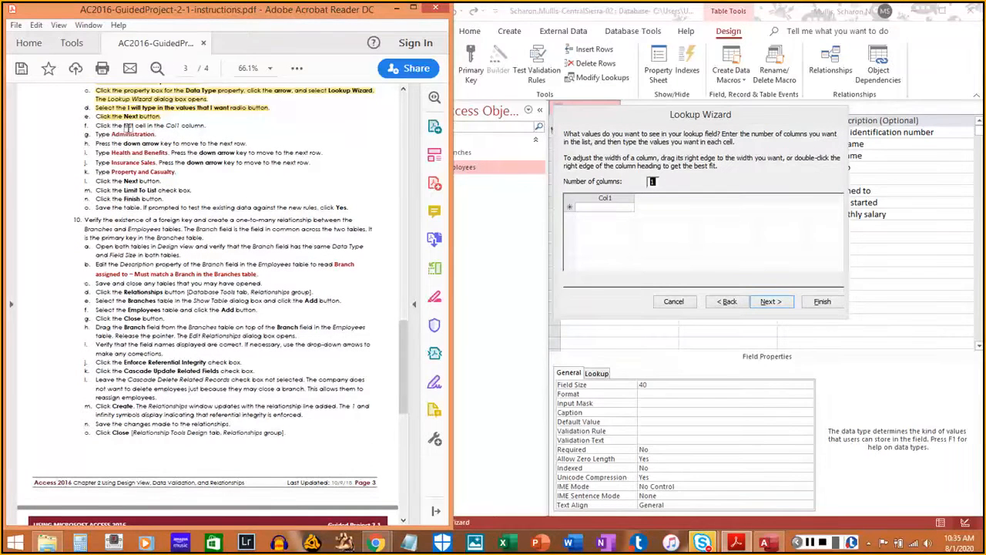
{"action": "left_click_drag", "start_coordinate": [98, 126], "coordinate": [205, 127]}
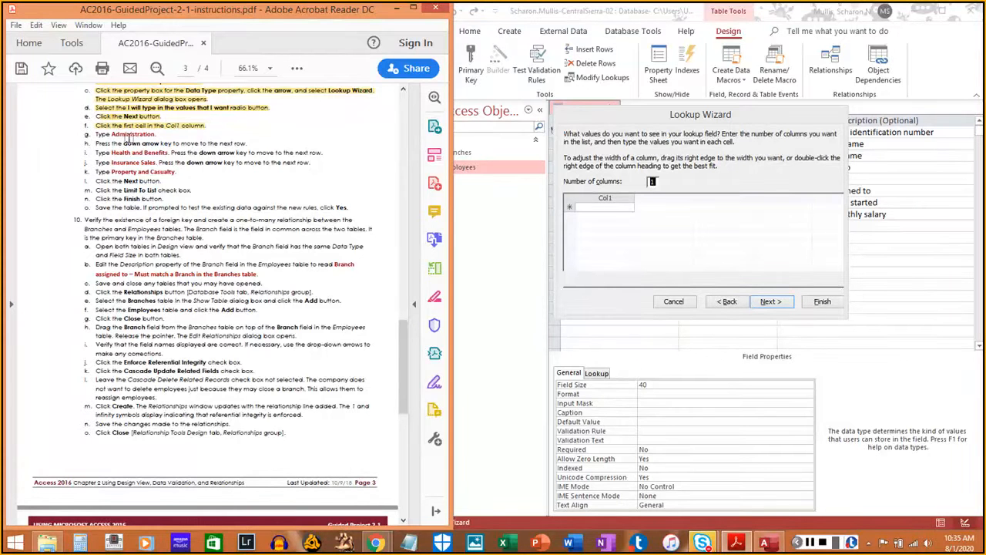
{"action": "left_click", "coordinate": [608, 207]}
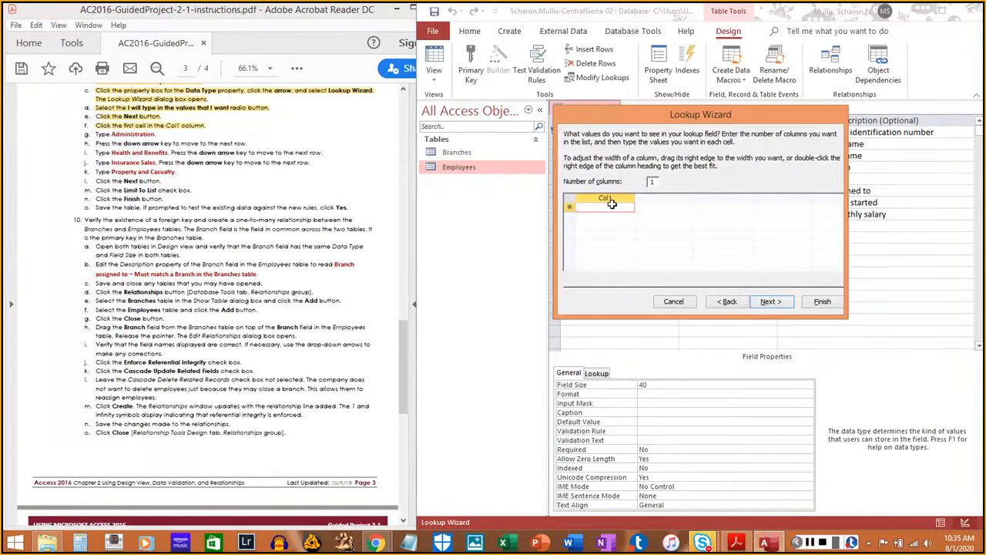
{"action": "type", "text": "Administ"}
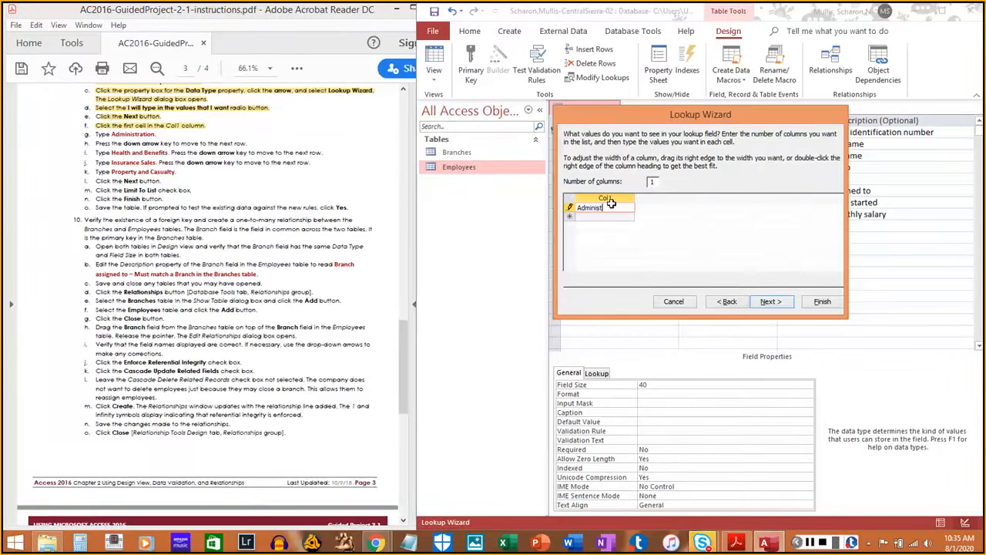
{"action": "type", "text": "ation"}
{"action": "double_click", "coordinate": [127, 134]}
{"action": "left_click_drag", "start_coordinate": [128, 133], "coordinate": [171, 133]}
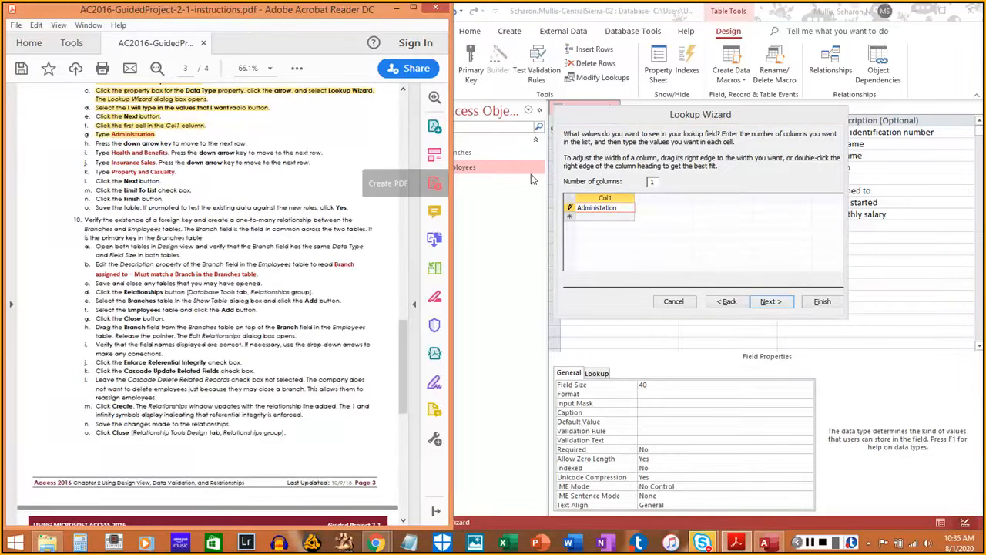
- Add "Health and Benefits" as the second lookup value in Col1 and highlight instructions 9h and 9i in the PDF
{"action": "left_click", "coordinate": [619, 209]}
{"action": "key", "text": "Down"}
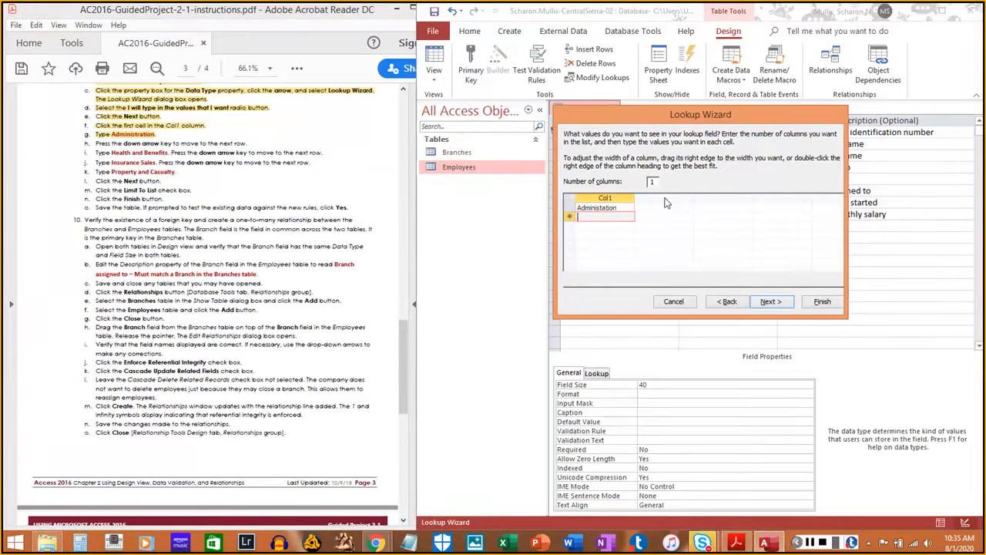
{"action": "type", "text": "Heal"}
{"action": "type", "text": "th and "}
{"action": "type", "text": "Benefits"}
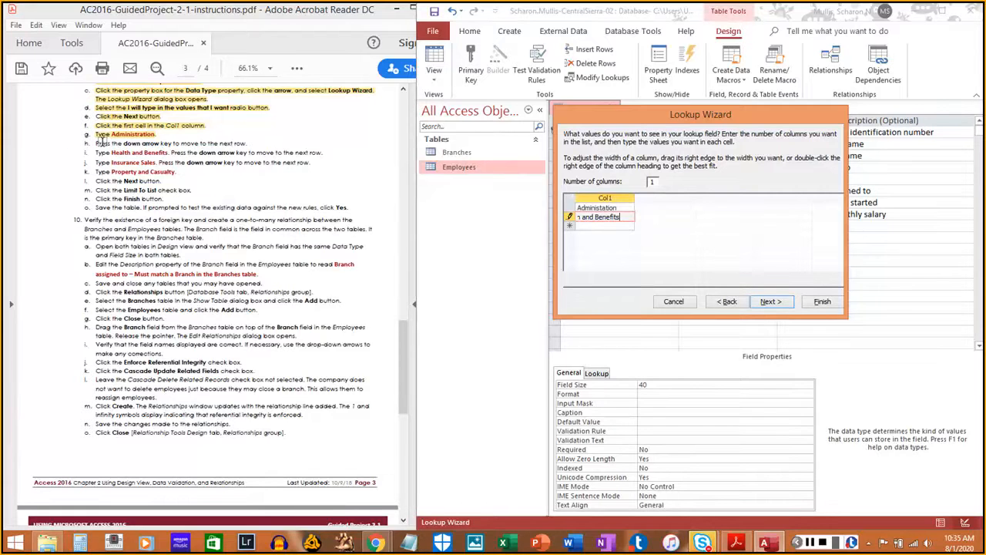
{"action": "left_click_drag", "start_coordinate": [95, 144], "coordinate": [193, 136]}
{"action": "left_click_drag", "start_coordinate": [111, 153], "coordinate": [324, 153]}
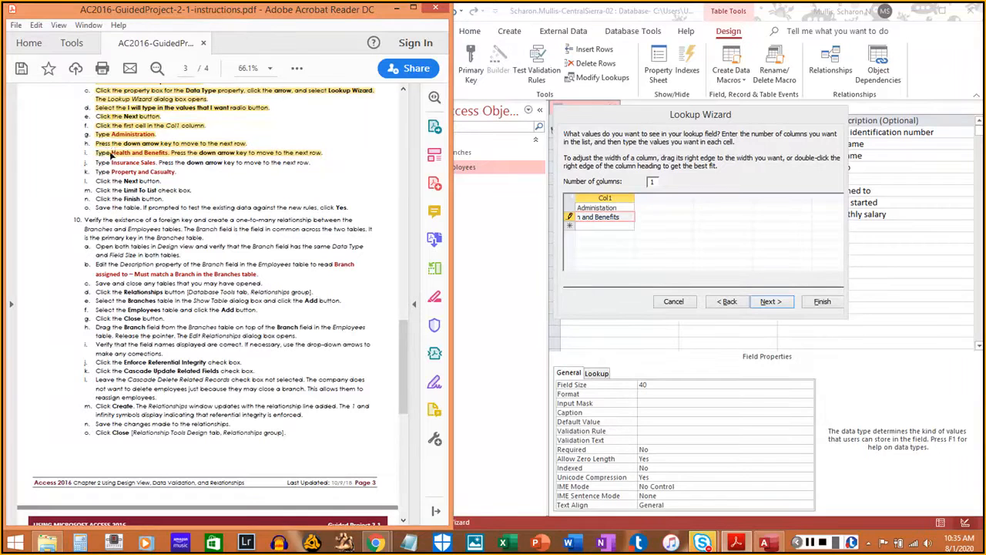
- Add "Insurance Sales" as the third lookup value in Col1 and highlight instruction 9j in the PDF
{"action": "left_click", "coordinate": [606, 228]}
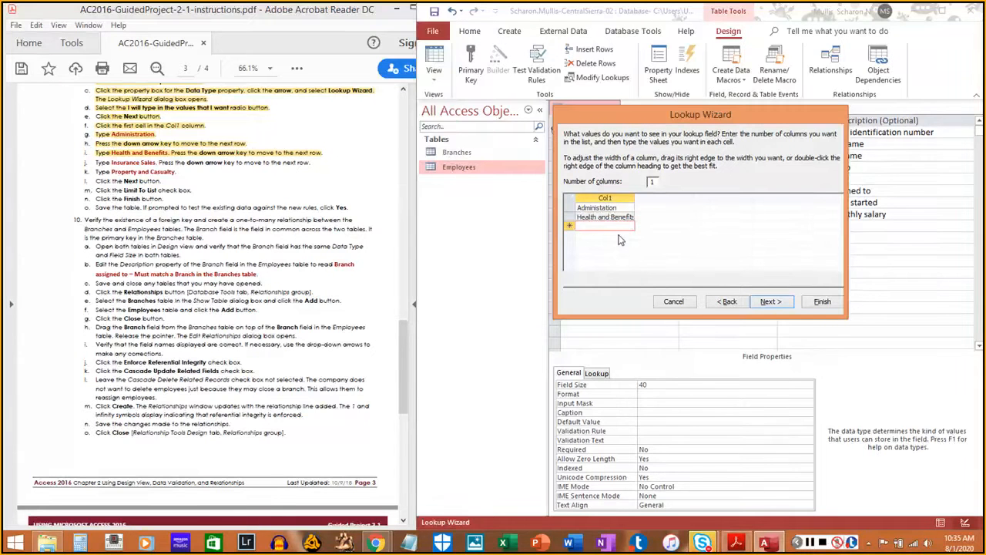
{"action": "type", "text": "Insurance Sales"}
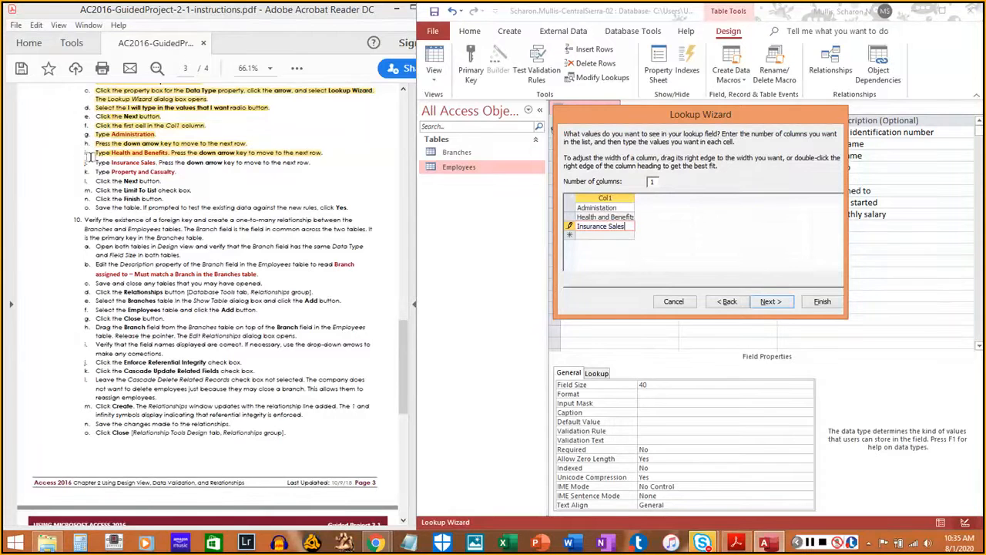
{"action": "left_click_drag", "start_coordinate": [95, 162], "coordinate": [308, 166]}
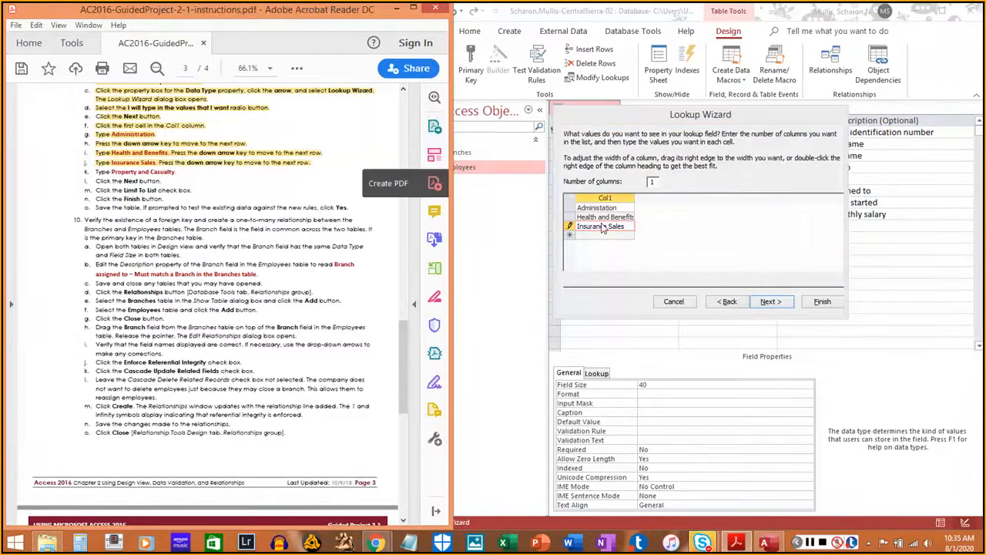
- Add "Property and Casualty" as the fourth lookup value in Col1 and highlight instruction 9k in the PDF
{"action": "left_click", "coordinate": [626, 231]}
{"action": "key", "text": "Down"}
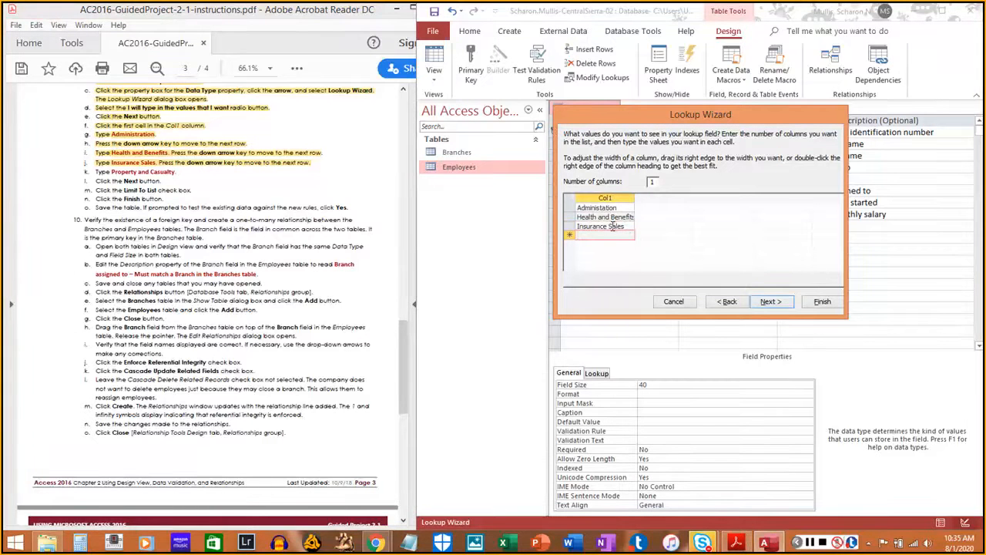
{"action": "type", "text": "Propert"}
{"action": "type", "text": "y and Casual"}
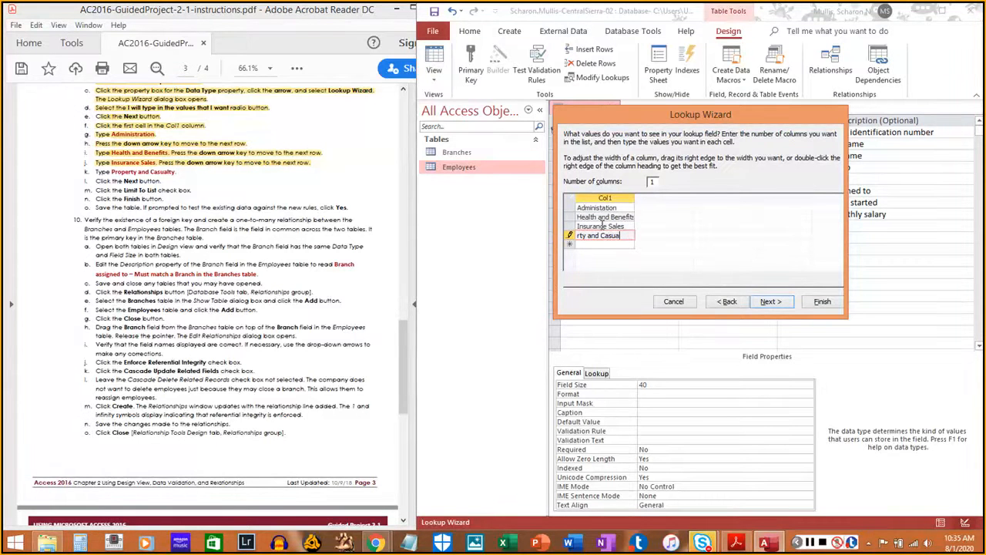
{"action": "type", "text": "ty"}
{"action": "left_click_drag", "start_coordinate": [96, 171], "coordinate": [177, 171]}
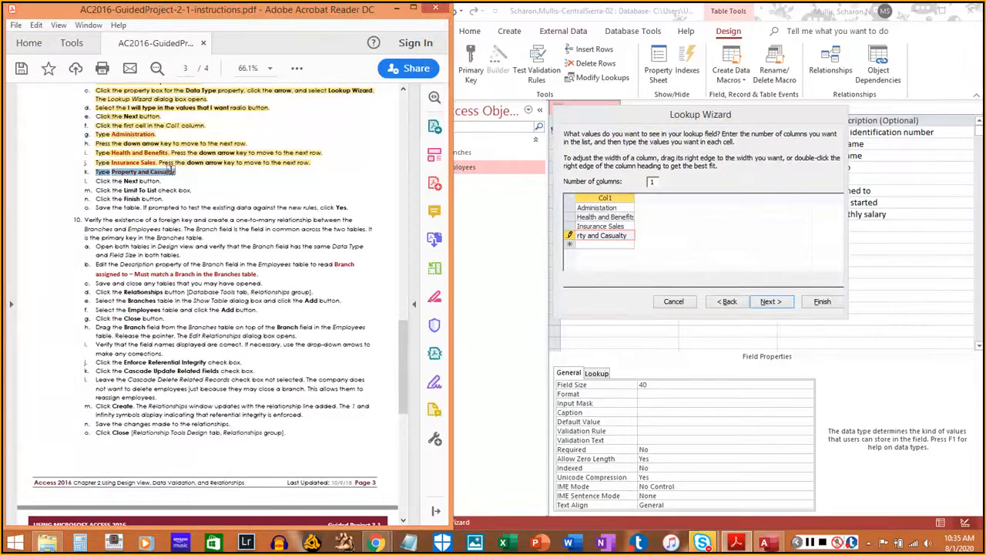
- Advance the Lookup Wizard, enable Limit To List for the Department field, and highlight instructions 9l and 9m in the PDF
{"action": "left_click", "coordinate": [770, 302]}
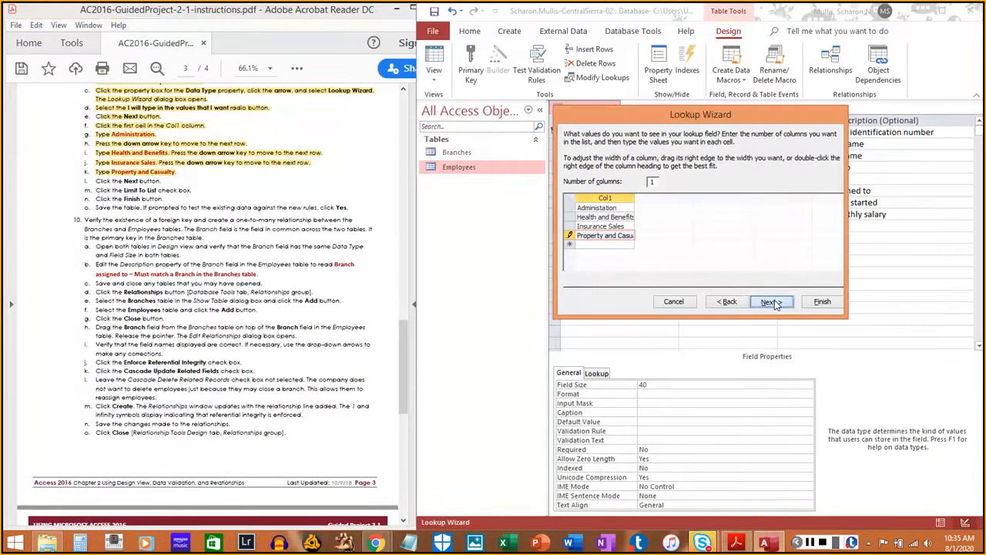
{"action": "left_click", "coordinate": [667, 177]}
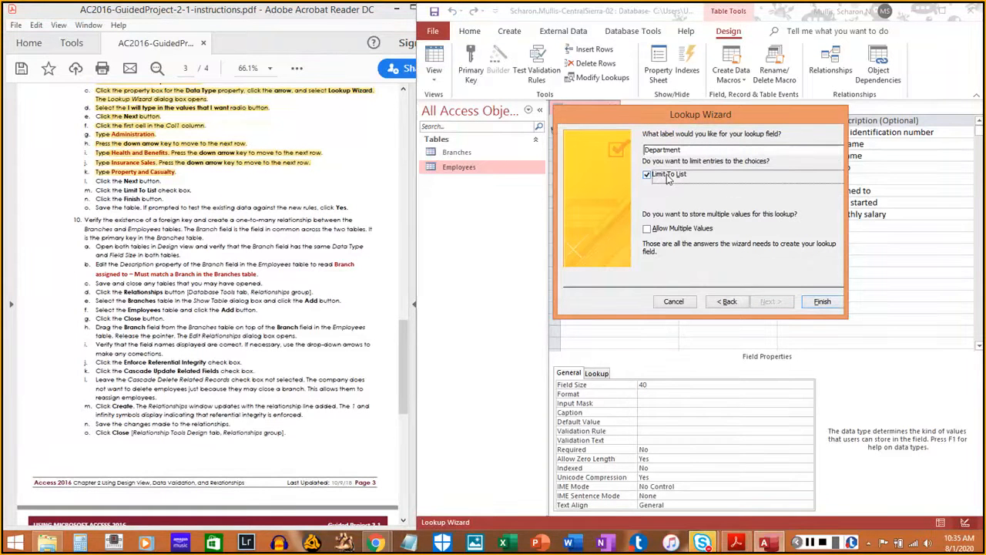
{"action": "left_click_drag", "start_coordinate": [98, 185], "coordinate": [156, 184]}
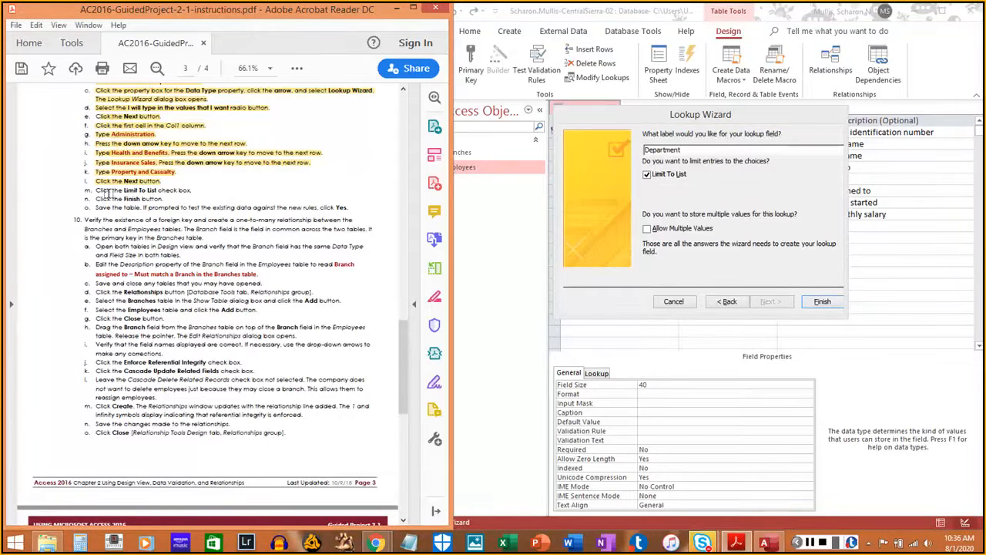
{"action": "left_click_drag", "start_coordinate": [97, 190], "coordinate": [193, 191]}
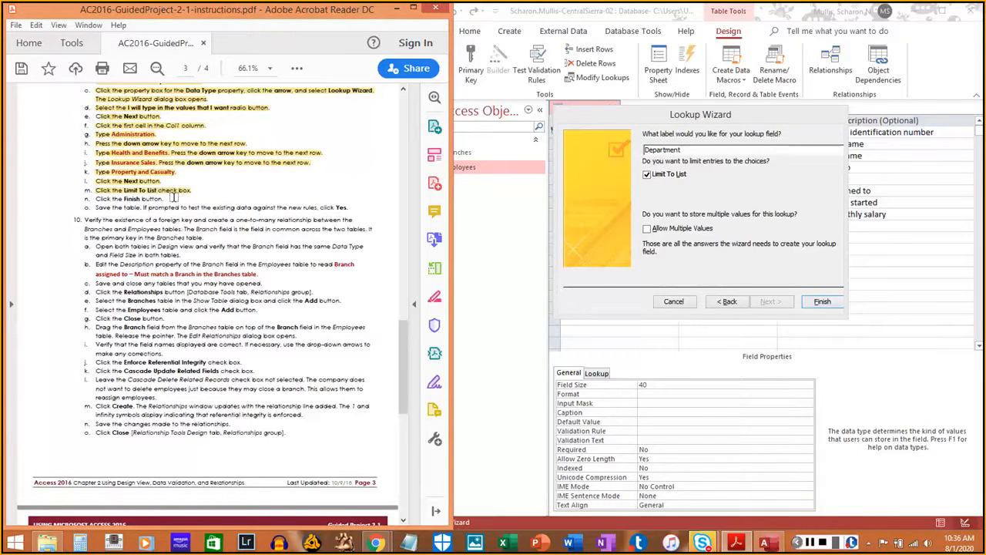
- Finish the Lookup Wizard and save the Employees table in Access, highlighting instructions 9n and 9o in the PDF
{"action": "left_click", "coordinate": [822, 302]}
{"action": "left_click_drag", "start_coordinate": [96, 199], "coordinate": [163, 200]}
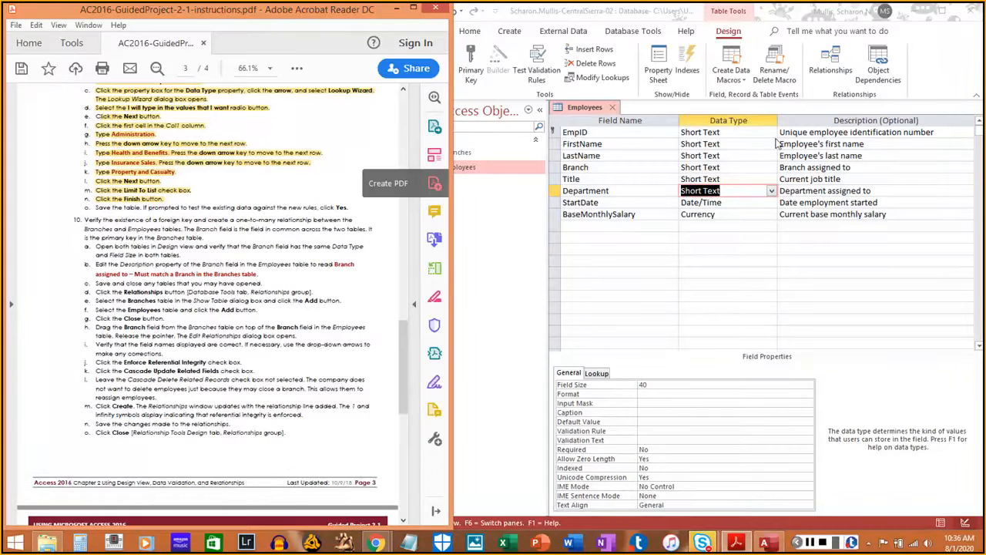
{"action": "right_click", "coordinate": [574, 110]}
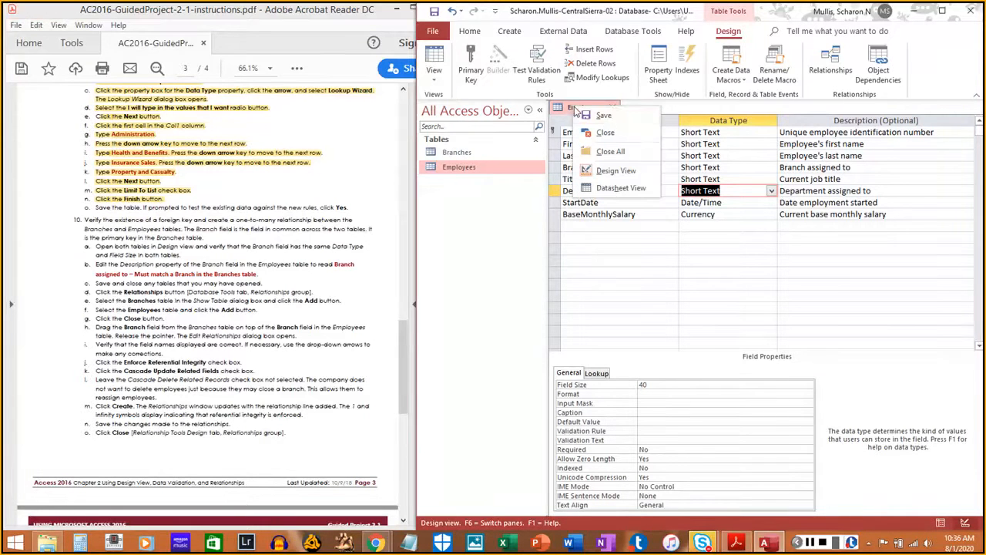
{"action": "left_click", "coordinate": [617, 124]}
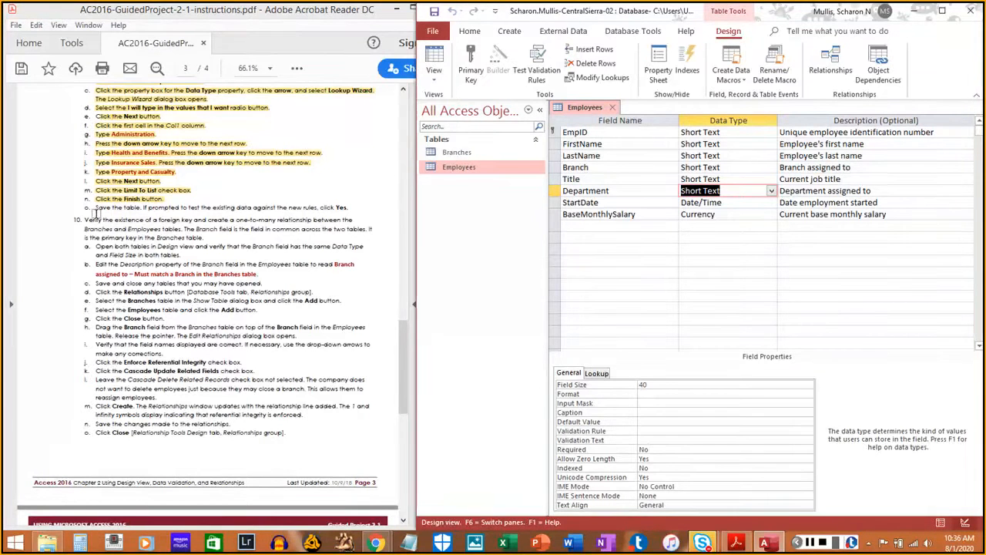
{"action": "left_click_drag", "start_coordinate": [95, 208], "coordinate": [347, 209]}
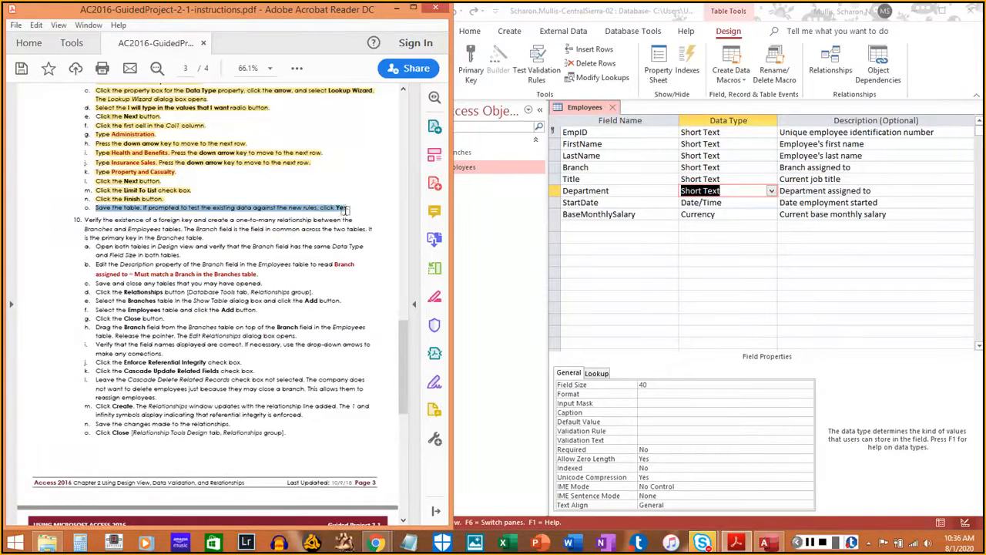
- Display the Employees table in Datasheet view and examine the Department drop-down choices for existing employee records
{"action": "left_click", "coordinate": [367, 203]}
{"action": "scroll", "coordinate": [327, 215], "scroll_direction": "down", "scroll_amount": 4}
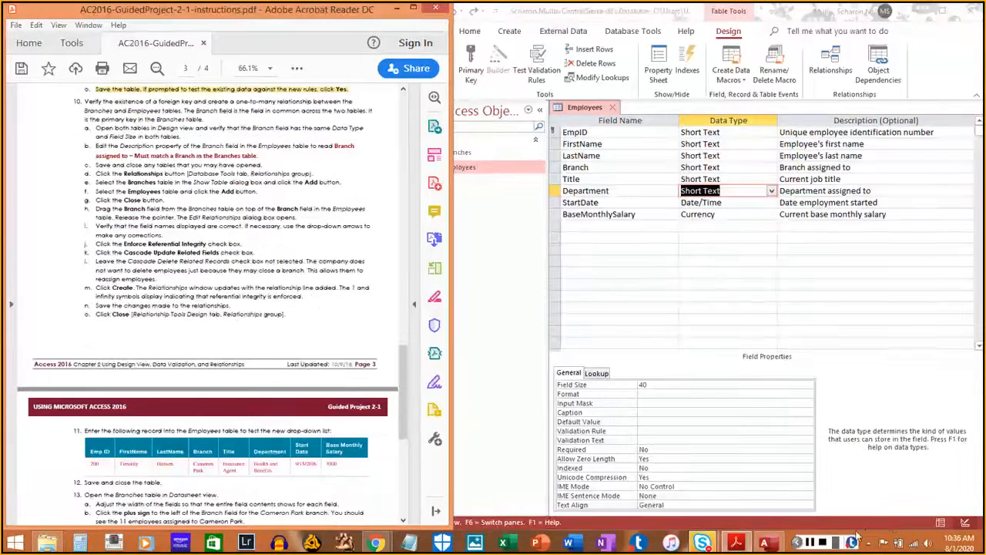
{"action": "left_click", "coordinate": [810, 543]}
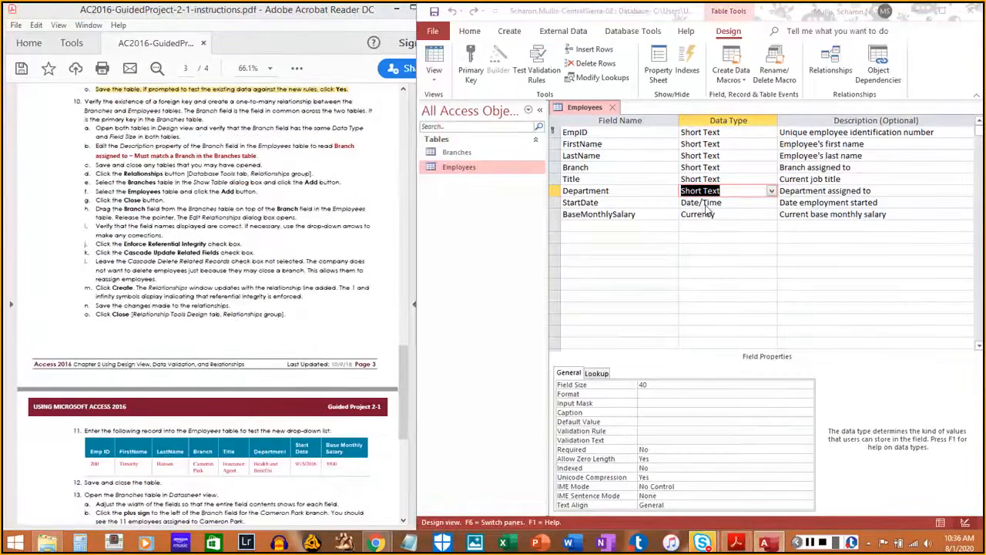
{"action": "left_click", "coordinate": [940, 524]}
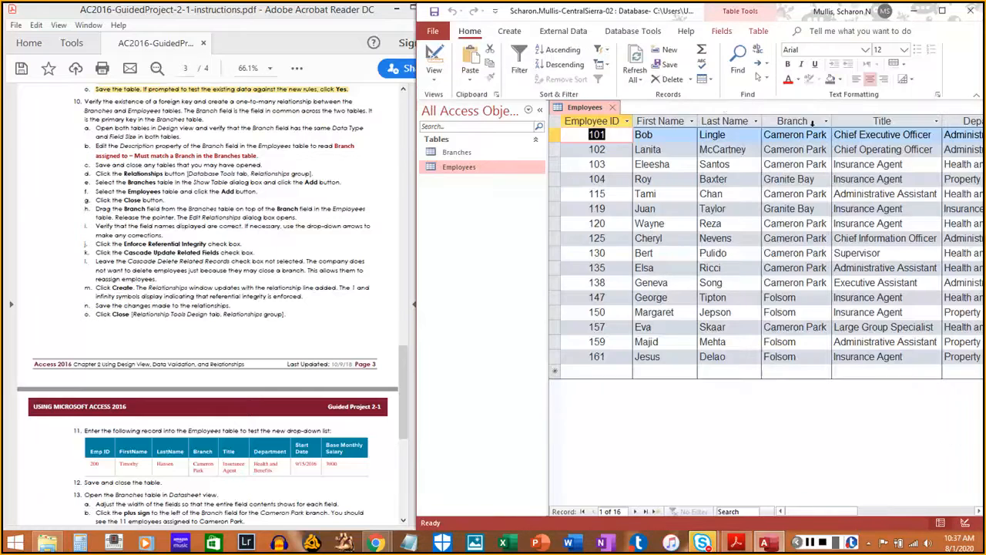
{"action": "left_click", "coordinate": [960, 136]}
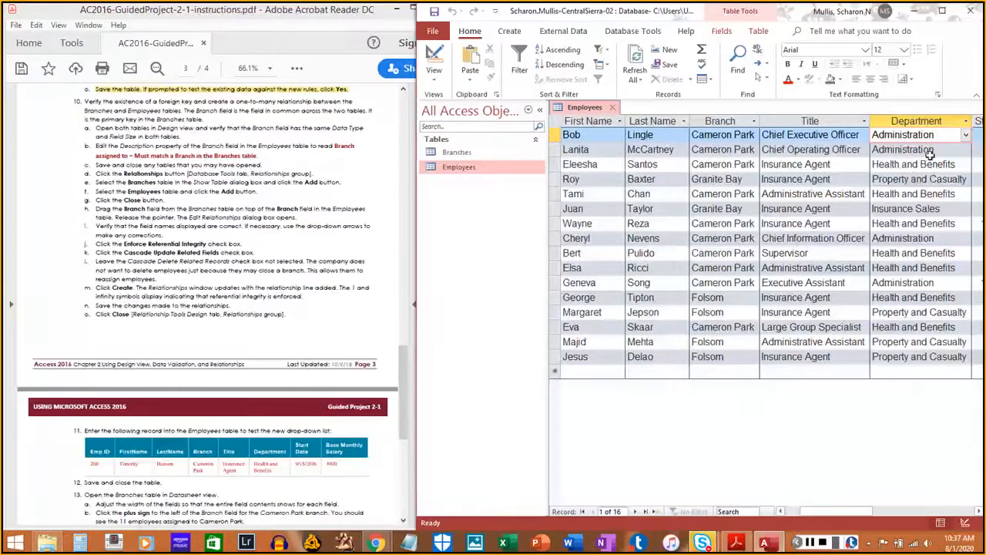
{"action": "left_click", "coordinate": [965, 136]}
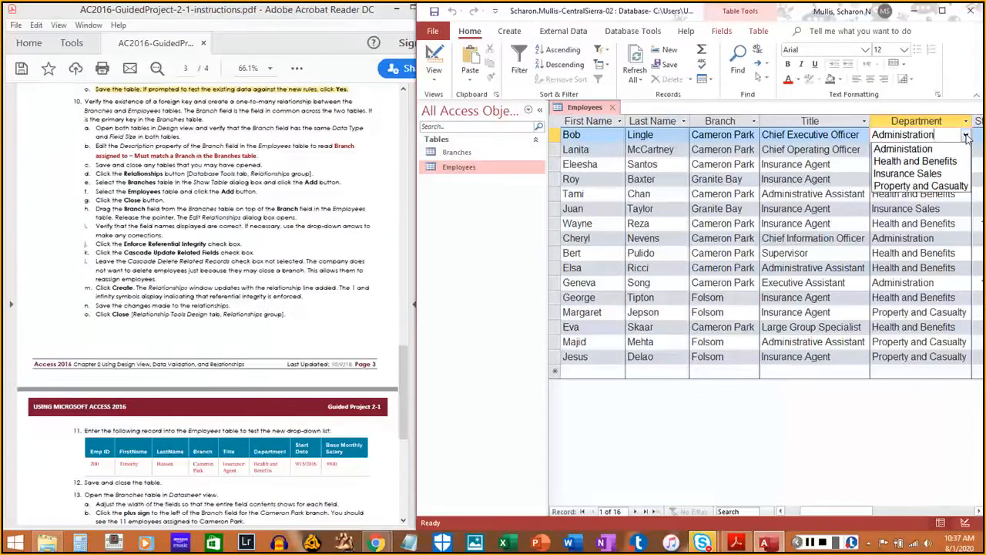
{"action": "left_click", "coordinate": [965, 135]}
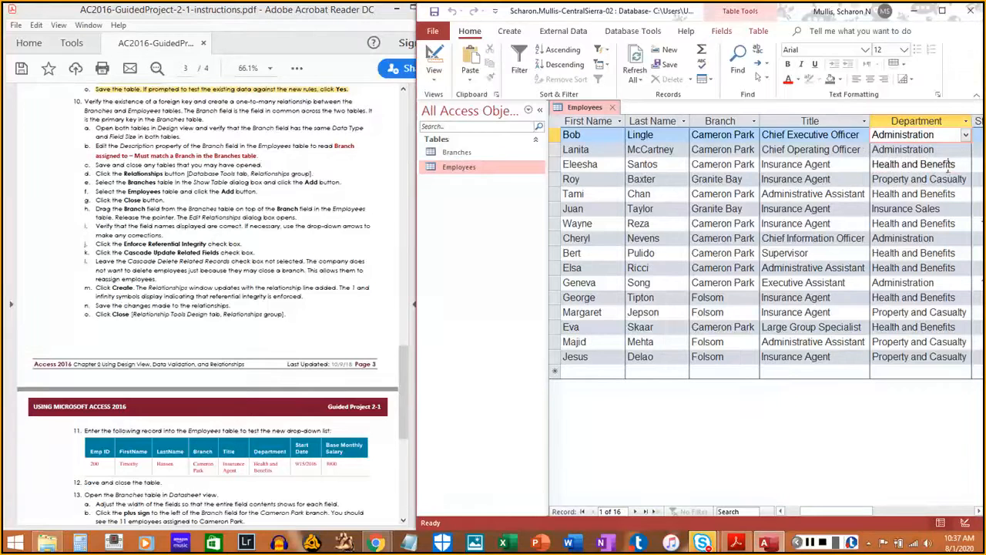
{"action": "left_click", "coordinate": [955, 165]}
{"action": "left_click", "coordinate": [964, 165]}
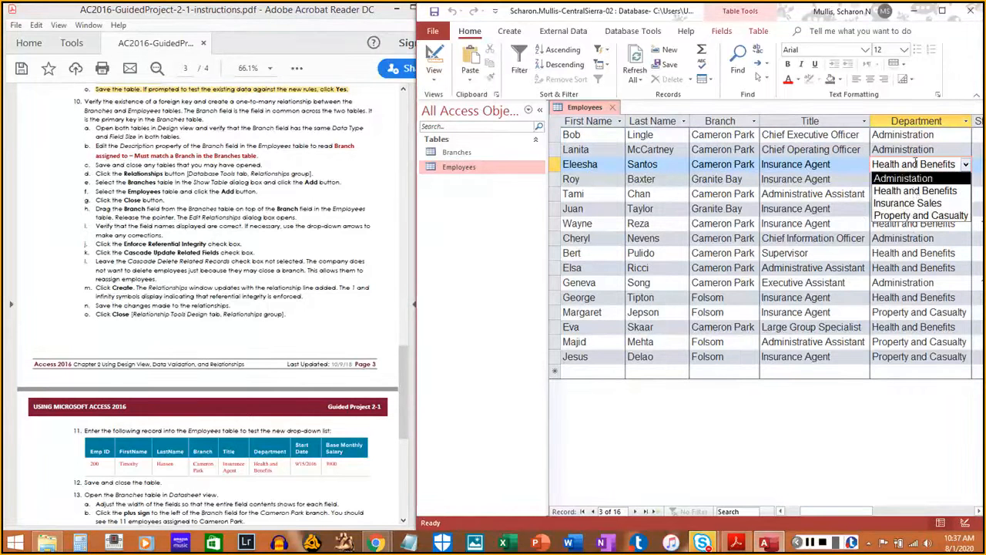
{"action": "left_click", "coordinate": [827, 151]}
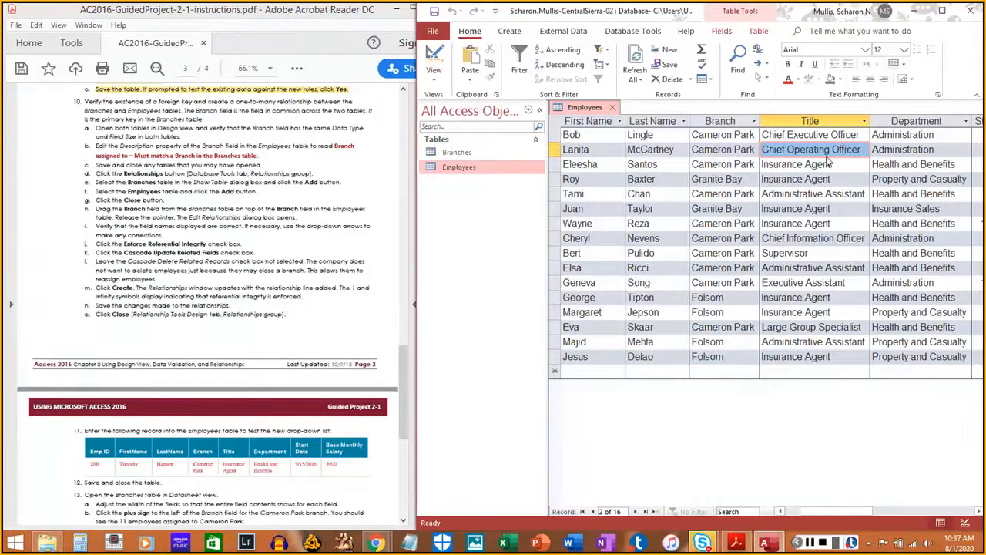
- Review instruction 9 in the PDF and examine the Department drop-down lists of further employee records
{"action": "left_click", "coordinate": [189, 196]}
{"action": "scroll", "coordinate": [201, 196], "scroll_direction": "up", "scroll_amount": 6}
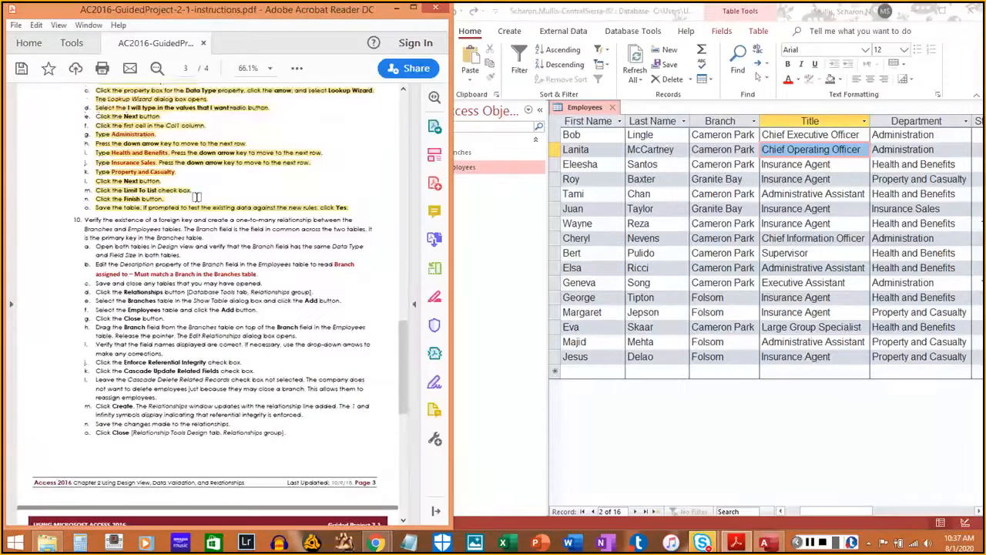
{"action": "scroll", "coordinate": [216, 197], "scroll_direction": "down", "scroll_amount": 5}
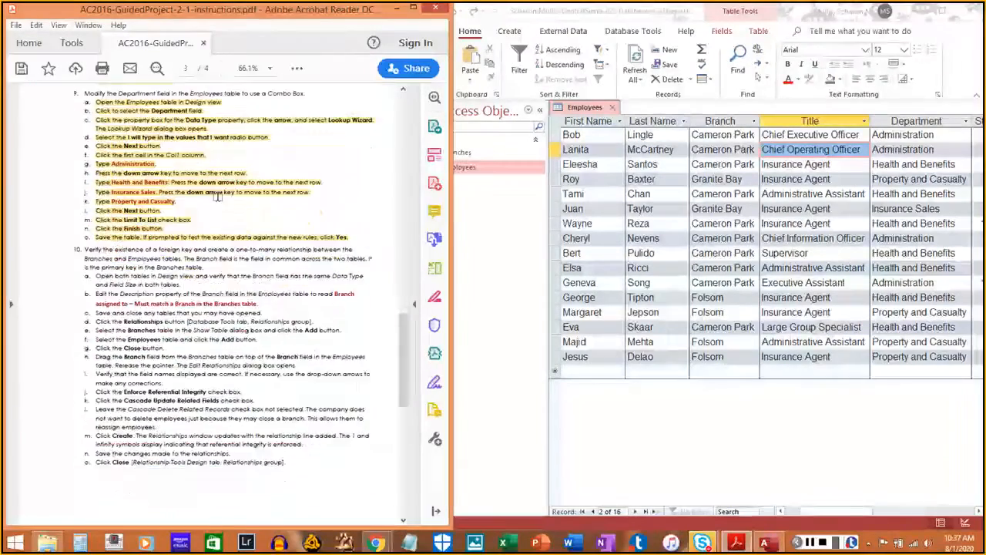
{"action": "left_click", "coordinate": [936, 149]}
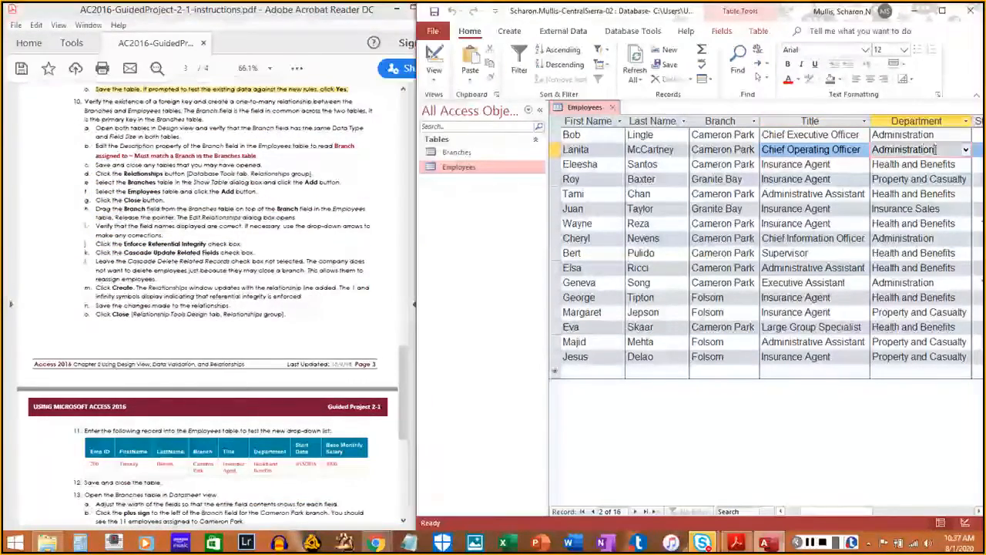
{"action": "left_click", "coordinate": [966, 149]}
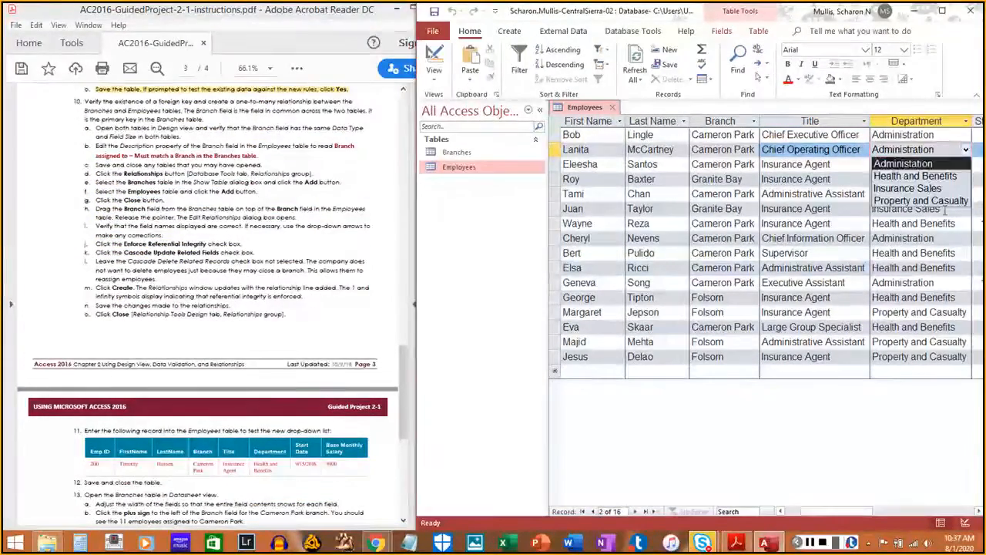
{"action": "left_click", "coordinate": [946, 266]}
{"action": "left_click", "coordinate": [965, 267]}
{"action": "left_click", "coordinate": [965, 267]}
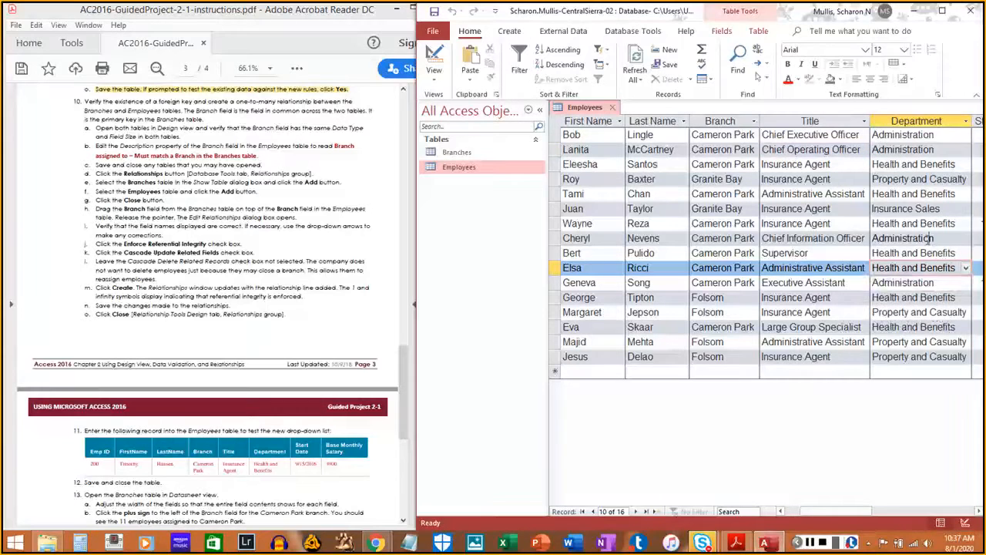
{"action": "left_click", "coordinate": [928, 238]}
{"action": "left_click", "coordinate": [924, 222]}
{"action": "left_click", "coordinate": [965, 223]}
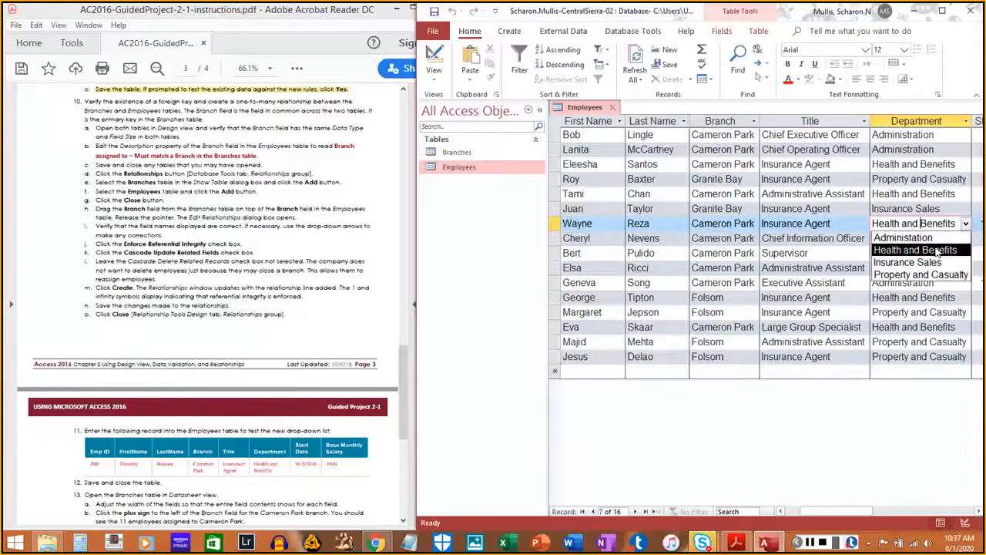
{"action": "left_click", "coordinate": [834, 196]}
- Examine the Department drop-down choices in the blank new record, then return the Employees table to Design view
{"action": "left_click", "coordinate": [602, 371]}
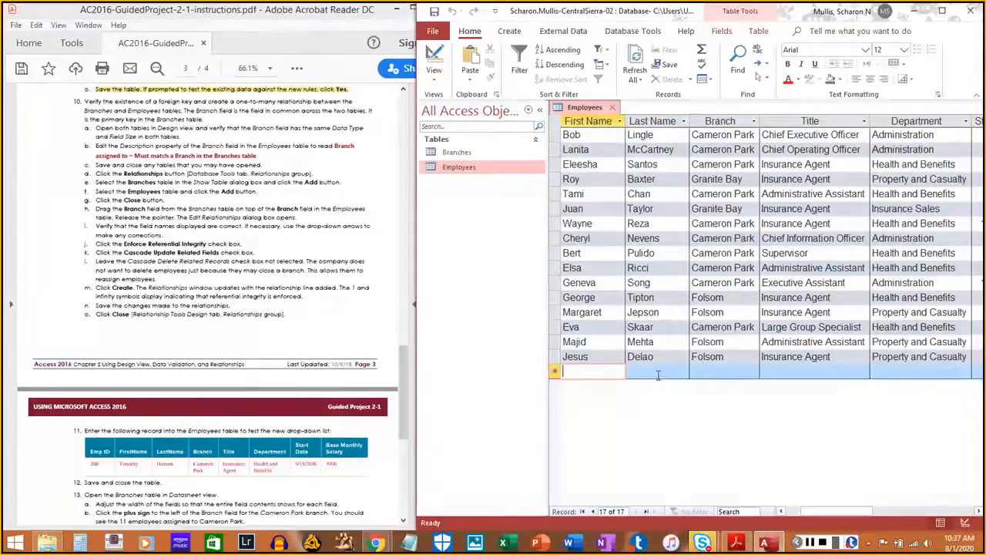
{"action": "left_click", "coordinate": [941, 372]}
{"action": "left_click", "coordinate": [966, 372]}
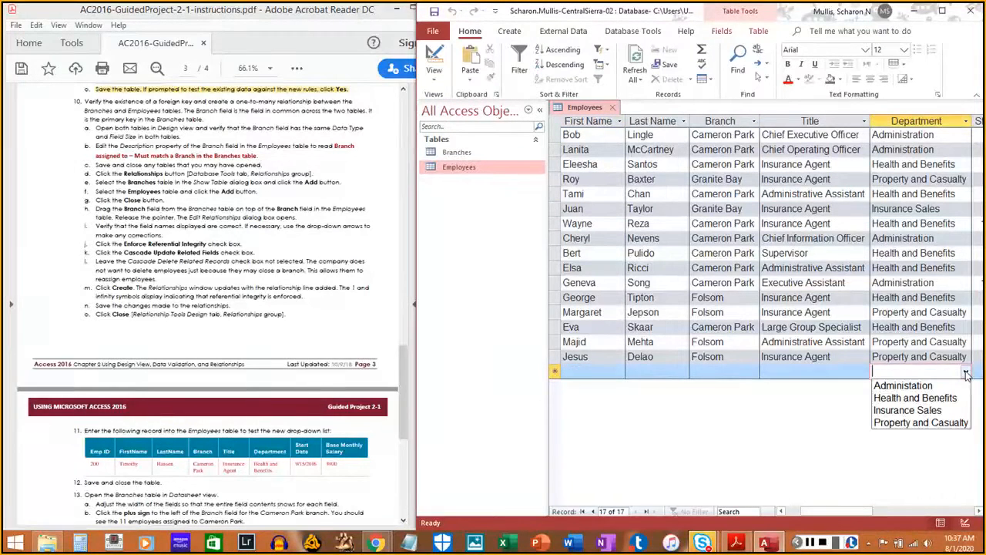
{"action": "left_click", "coordinate": [581, 369]}
{"action": "key", "text": "Up"}
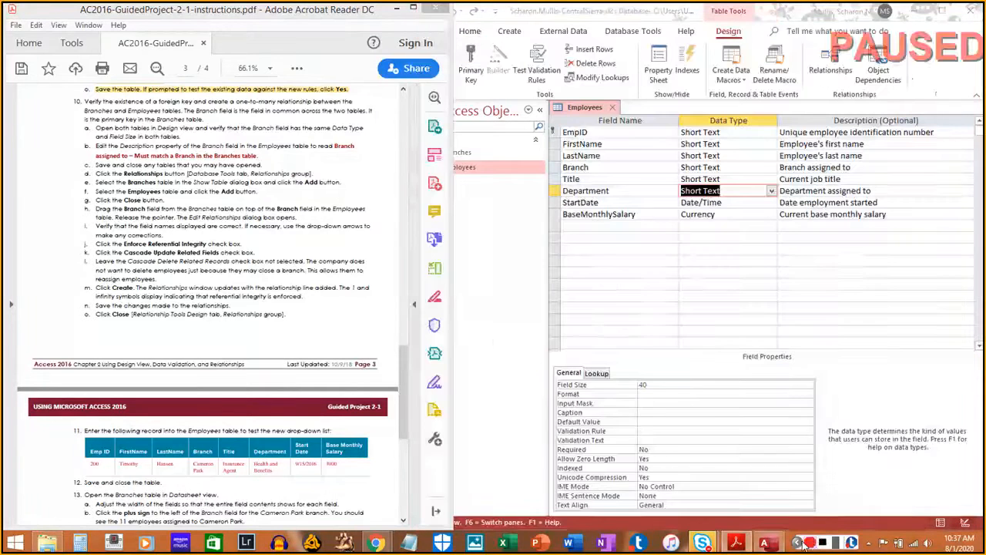
- Open the Branches table in Design view alongside the Employees table
{"action": "left_click", "coordinate": [401, 324]}
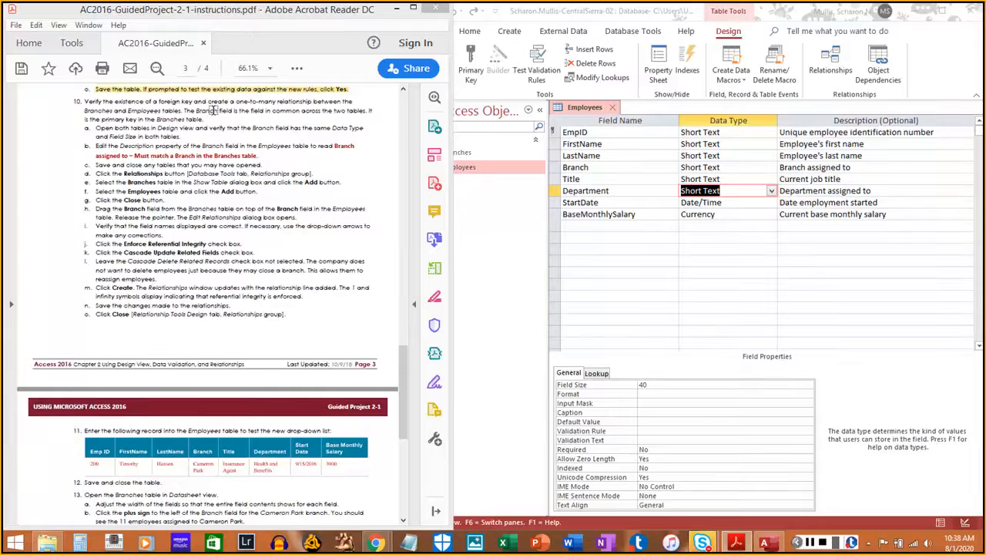
{"action": "left_click", "coordinate": [595, 131]}
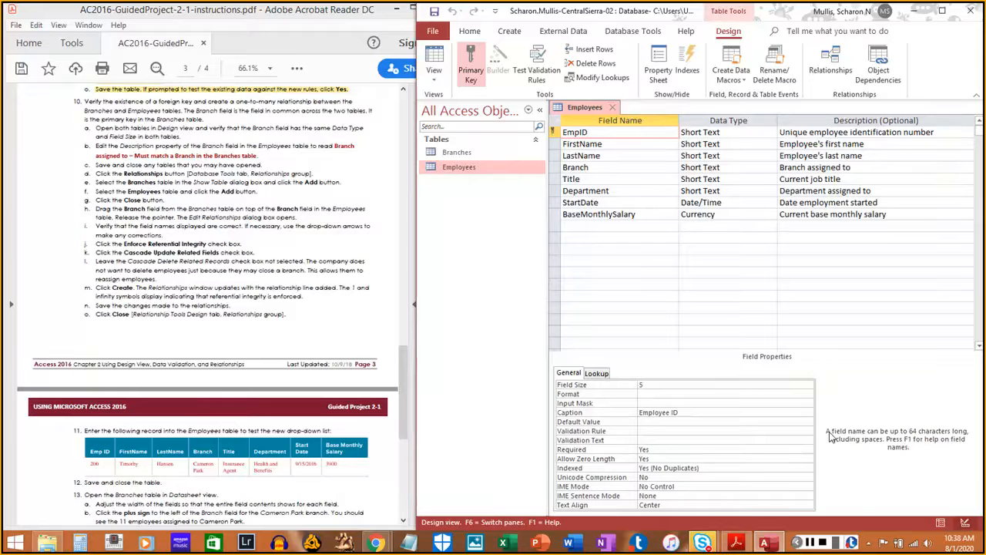
{"action": "left_click", "coordinate": [812, 542]}
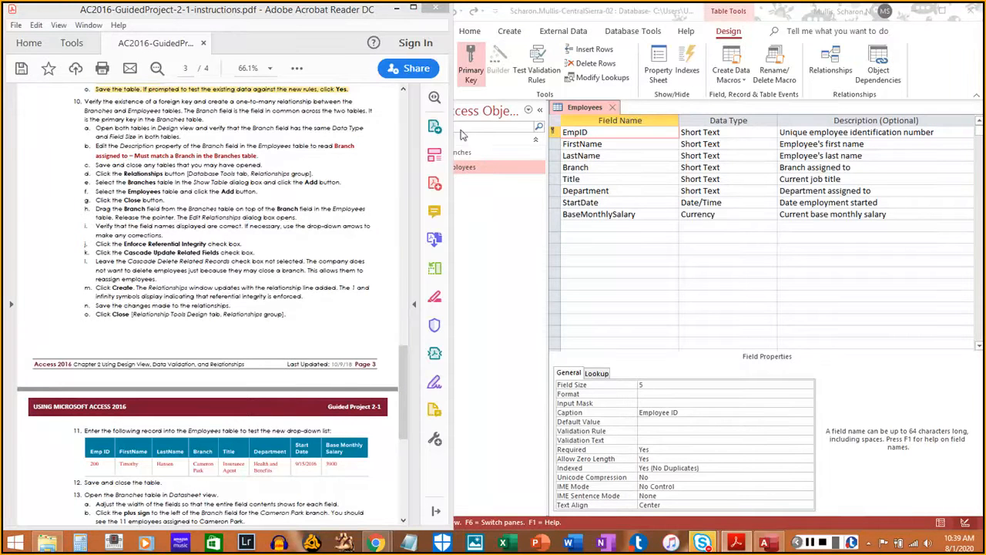
{"action": "left_click", "coordinate": [493, 208]}
{"action": "left_click", "coordinate": [457, 153]}
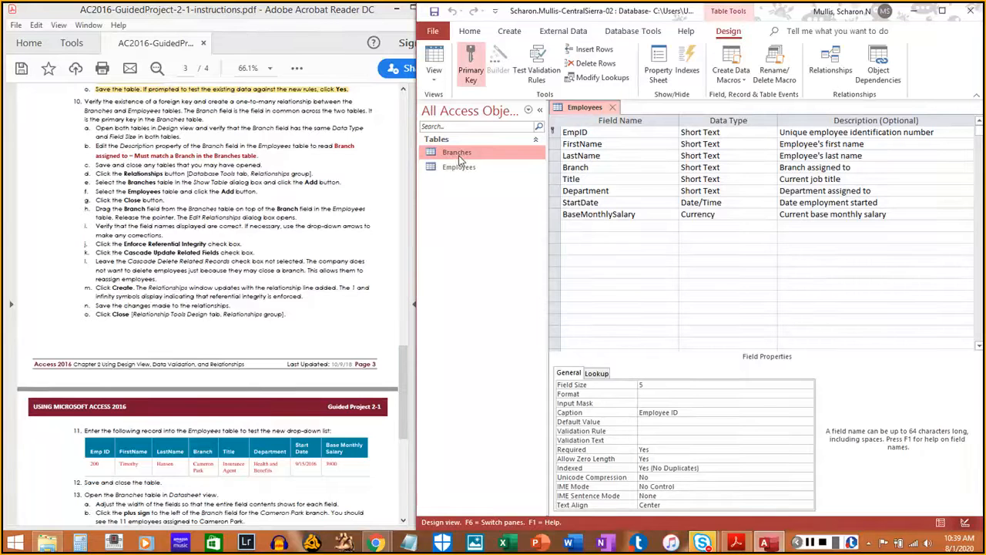
{"action": "right_click", "coordinate": [460, 158]}
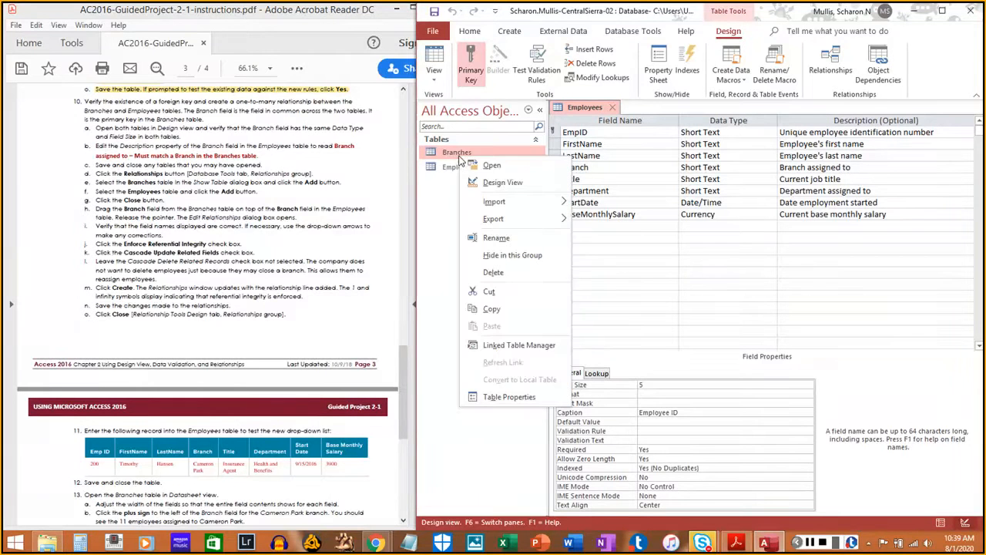
{"action": "left_click", "coordinate": [494, 181]}
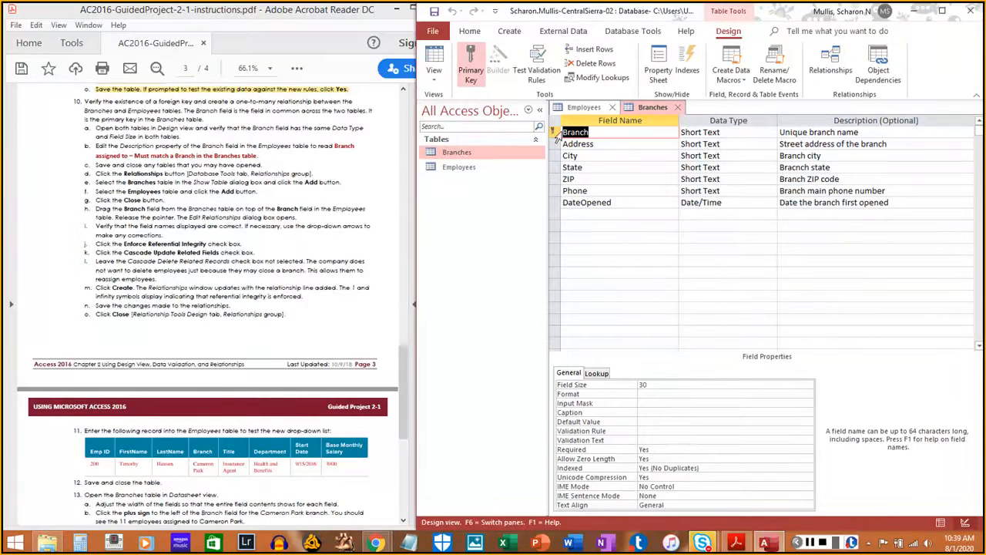
- Highlight instruction 10a in the PDF and compare the Branch field's Data Type and Field Size in the Employees and Branches tables
{"action": "left_click", "coordinate": [582, 108]}
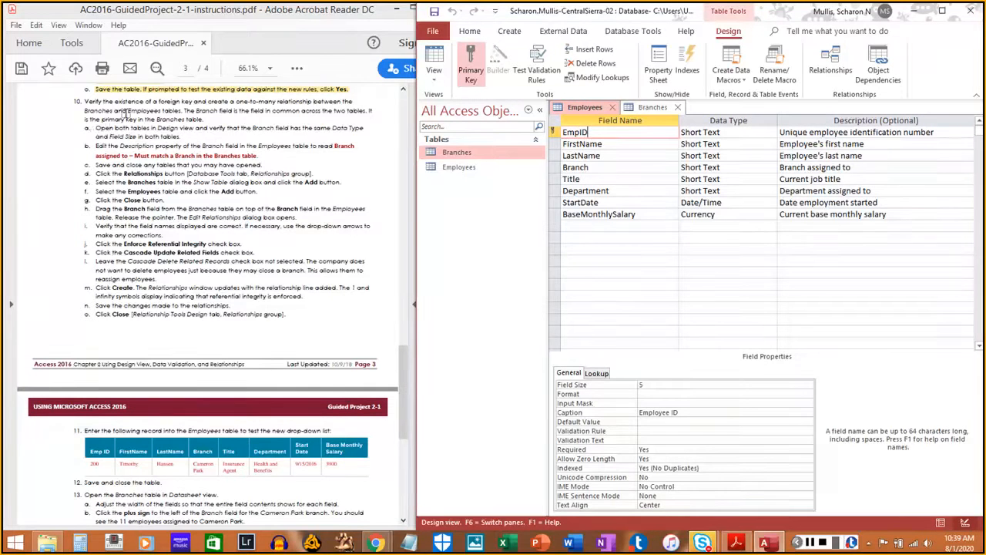
{"action": "left_click_drag", "start_coordinate": [97, 127], "coordinate": [182, 137]}
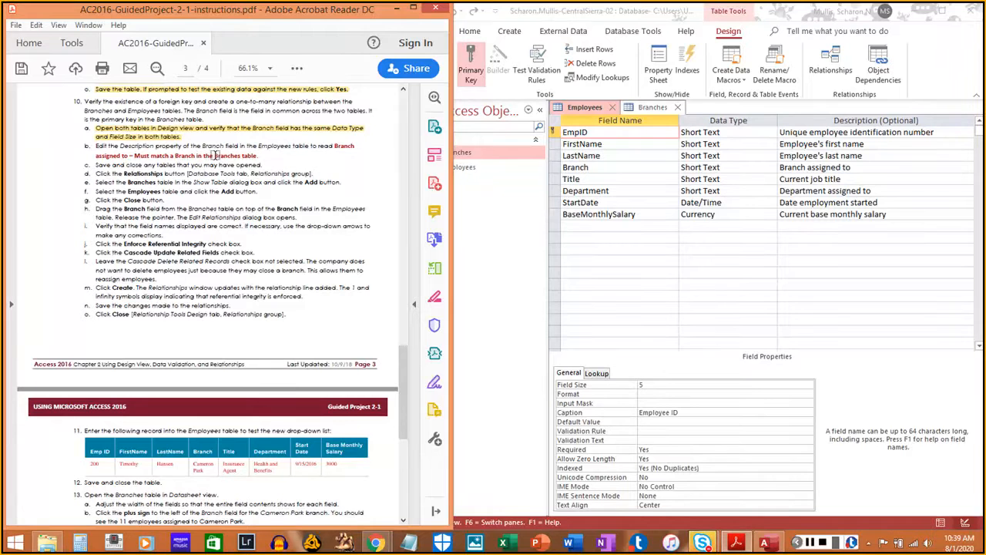
{"action": "left_click", "coordinate": [611, 182]}
{"action": "left_click", "coordinate": [612, 167]}
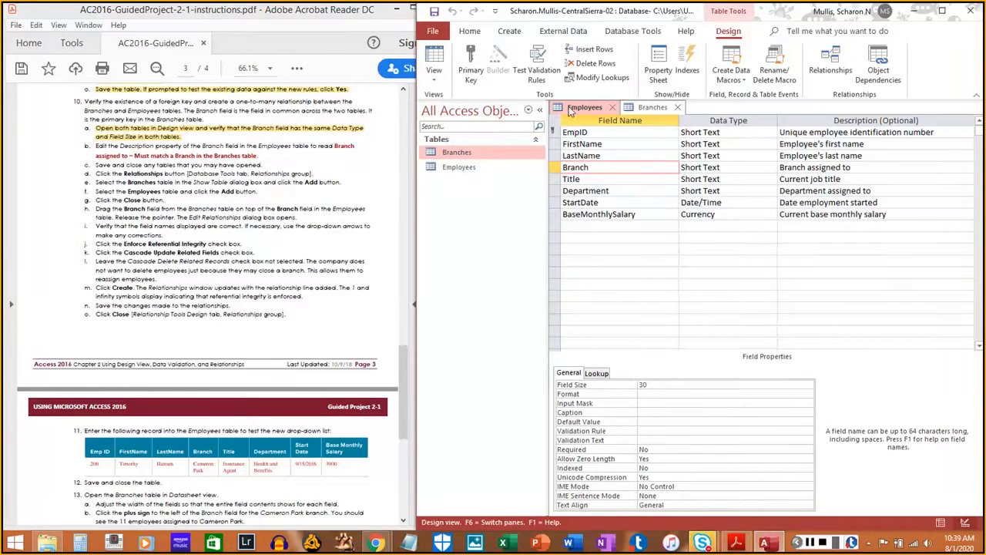
{"action": "left_click", "coordinate": [631, 108]}
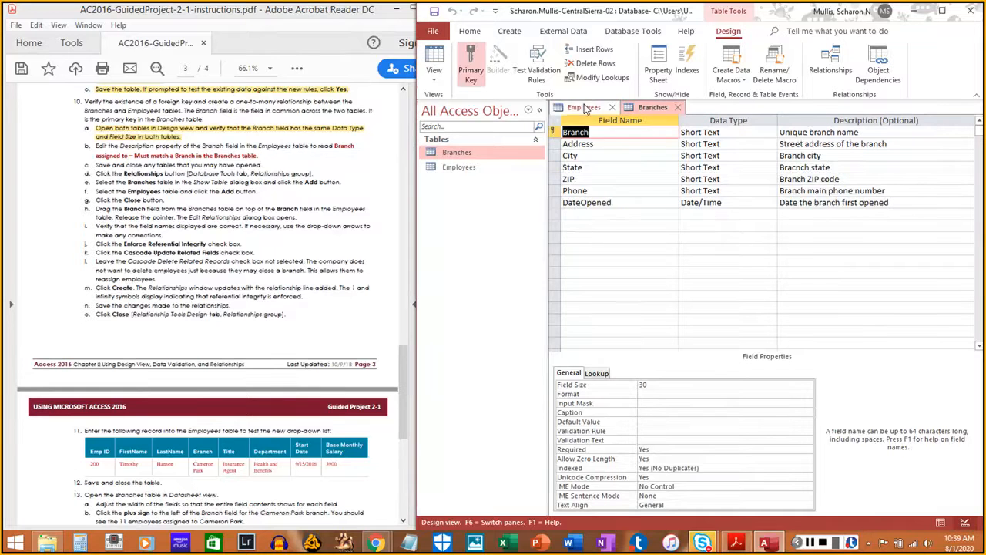
{"action": "left_click", "coordinate": [585, 108]}
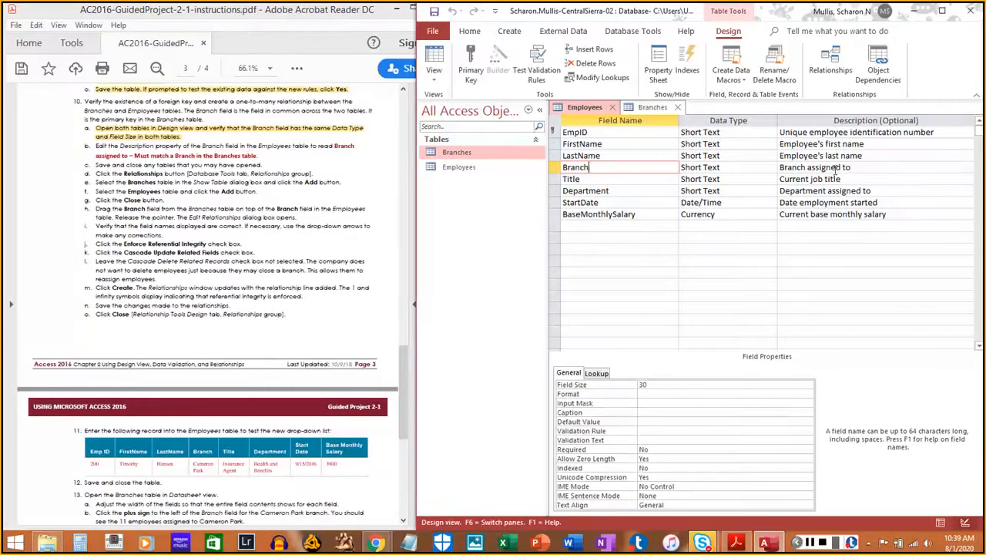
- Set the Branch field's description in the Employees table to "Branch assigned to - Must match a Branch in the Branches table"
{"action": "left_click_drag", "start_coordinate": [859, 167], "coordinate": [777, 167]}
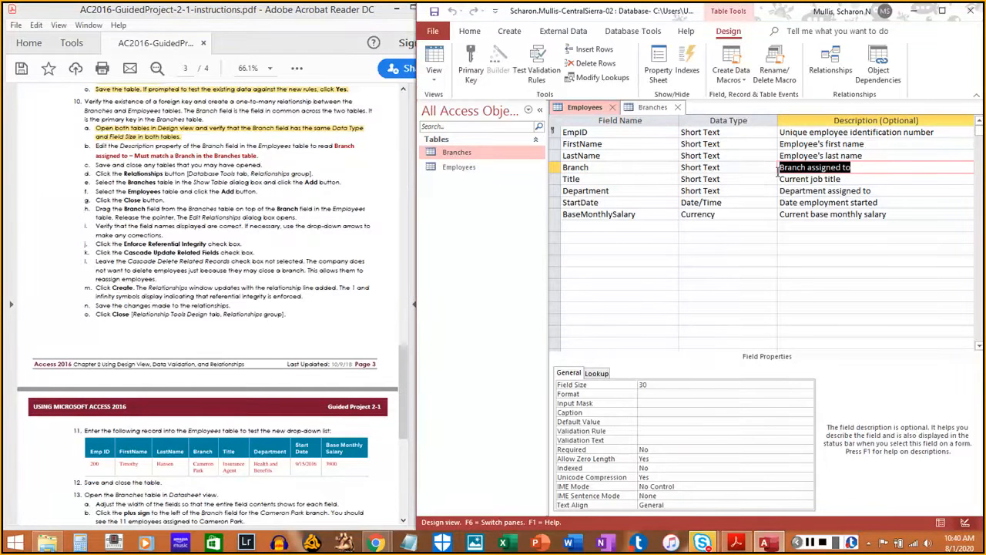
{"action": "type", "text": "Branch assigned"}
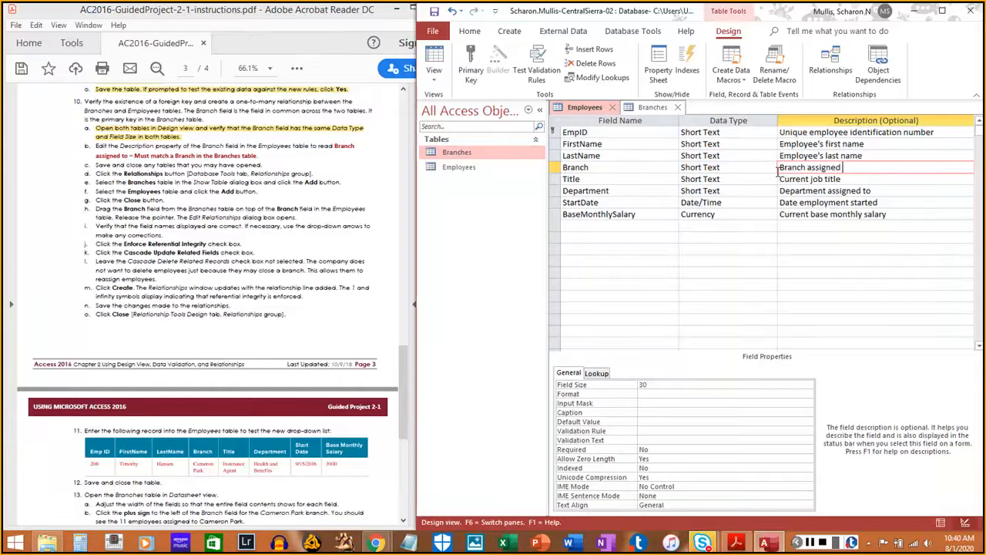
{"action": "type", "text": " to - Must match "}
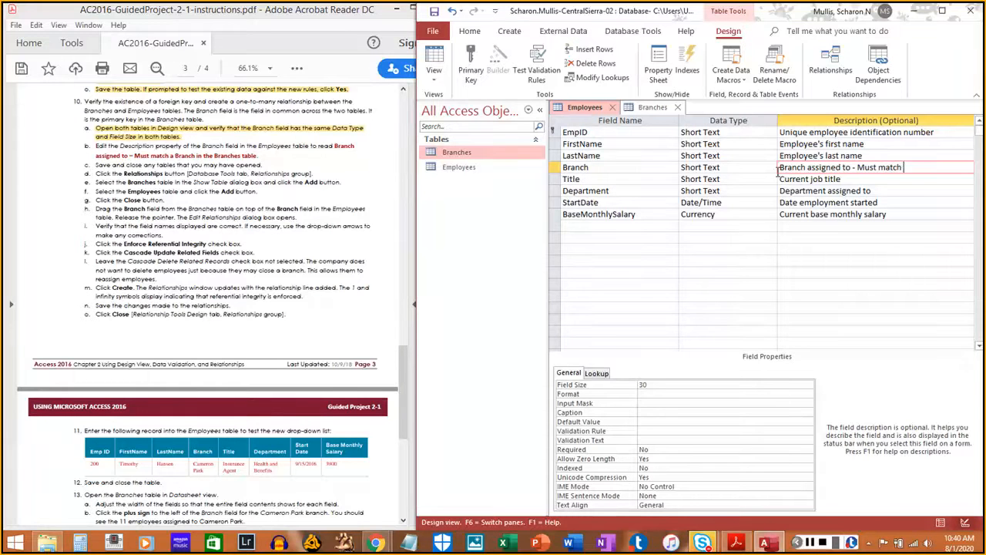
{"action": "type", "text": "a Branch in the Branche"}
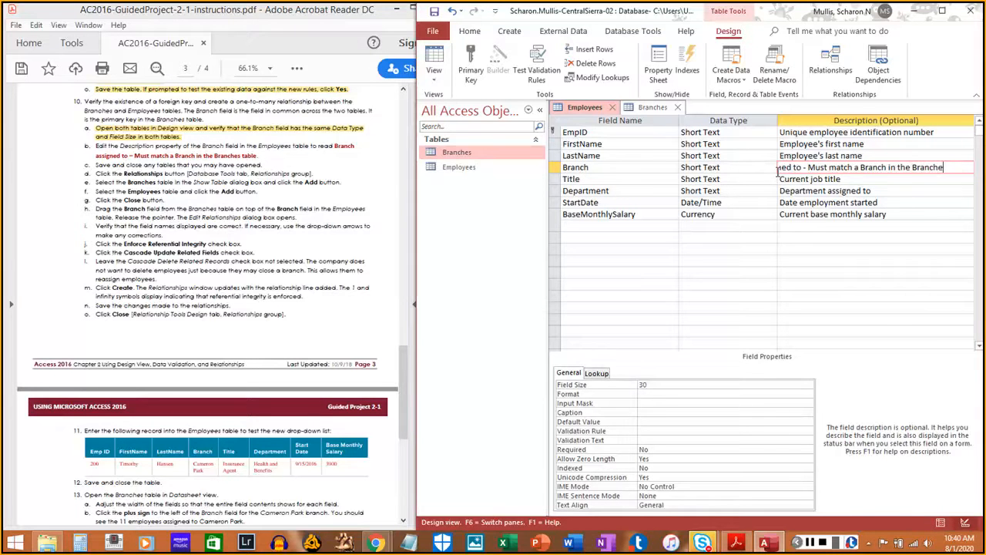
{"action": "type", "text": "s table"}
{"action": "key", "text": "Return"}
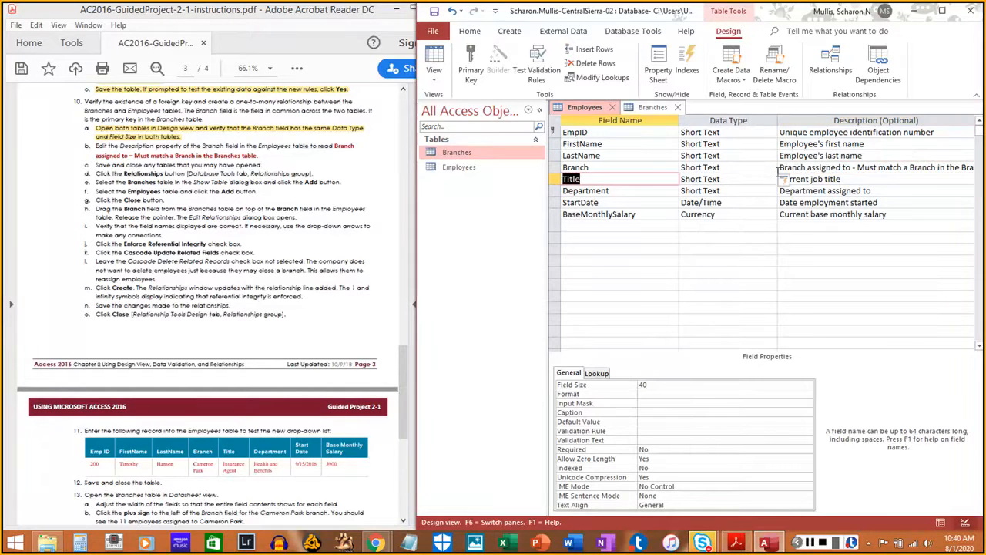
- Highlight instruction 10b about the Branch field's Description property in the PDF
{"action": "left_click_drag", "start_coordinate": [95, 145], "coordinate": [263, 157]}
{"action": "left_click", "coordinate": [248, 149]}
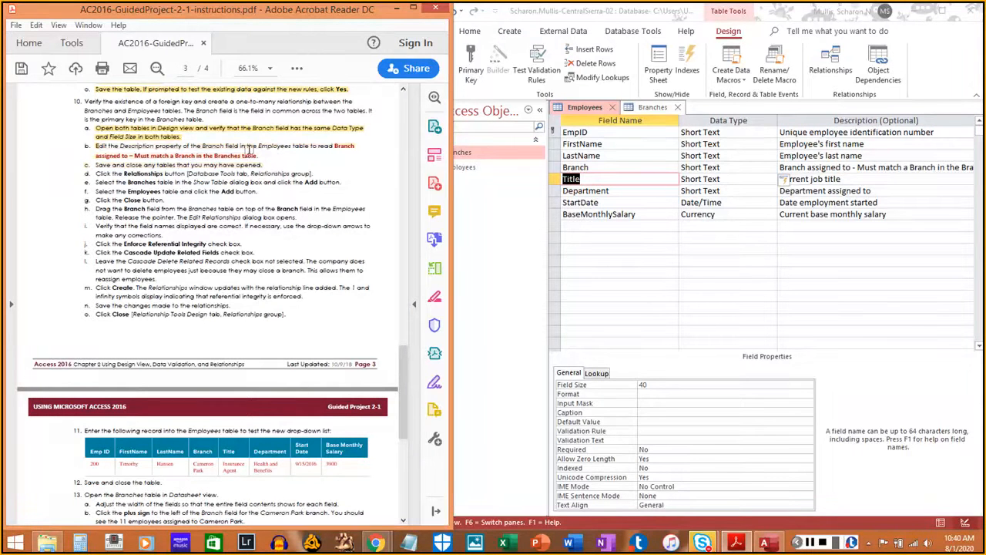
{"action": "left_click_drag", "start_coordinate": [96, 145], "coordinate": [252, 152]}
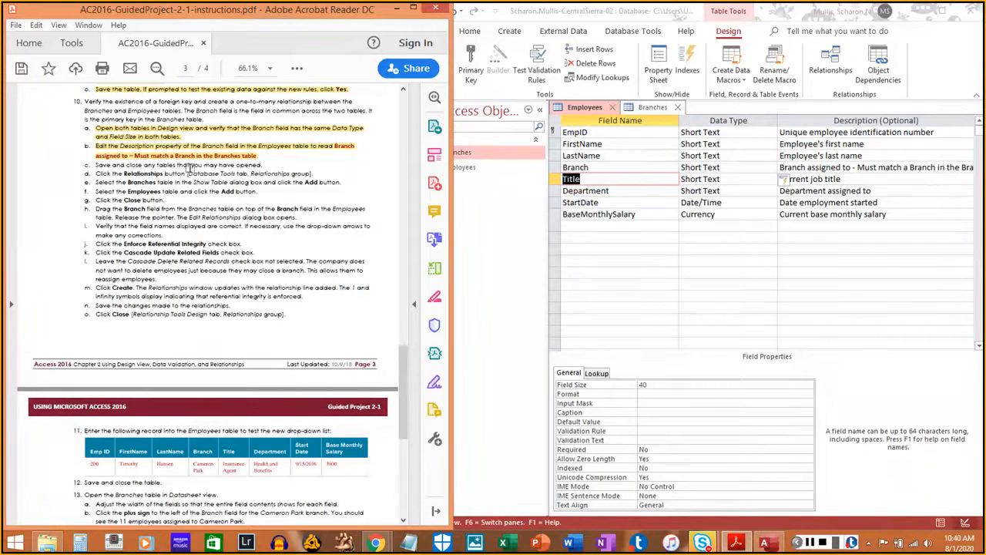
- Save and close the Employees and Branches tables, and highlight instruction 10c in the PDF
{"action": "left_click", "coordinate": [604, 113]}
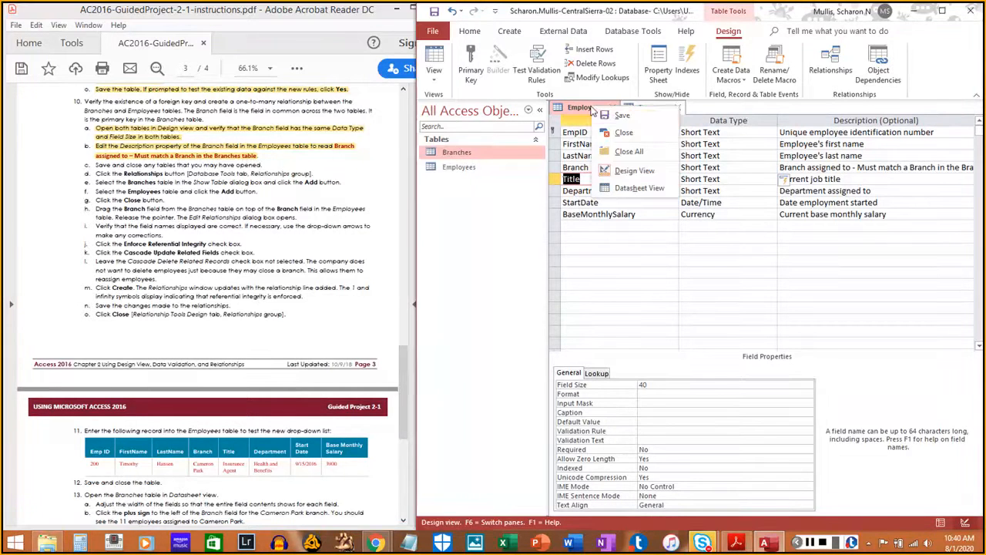
{"action": "right_click", "coordinate": [579, 114]}
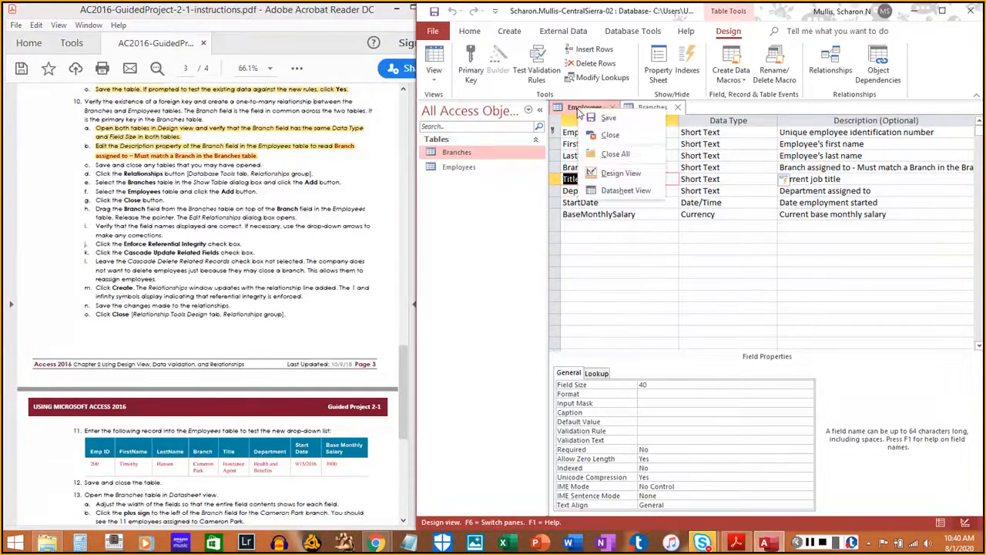
{"action": "left_click", "coordinate": [599, 136]}
{"action": "right_click", "coordinate": [574, 114]}
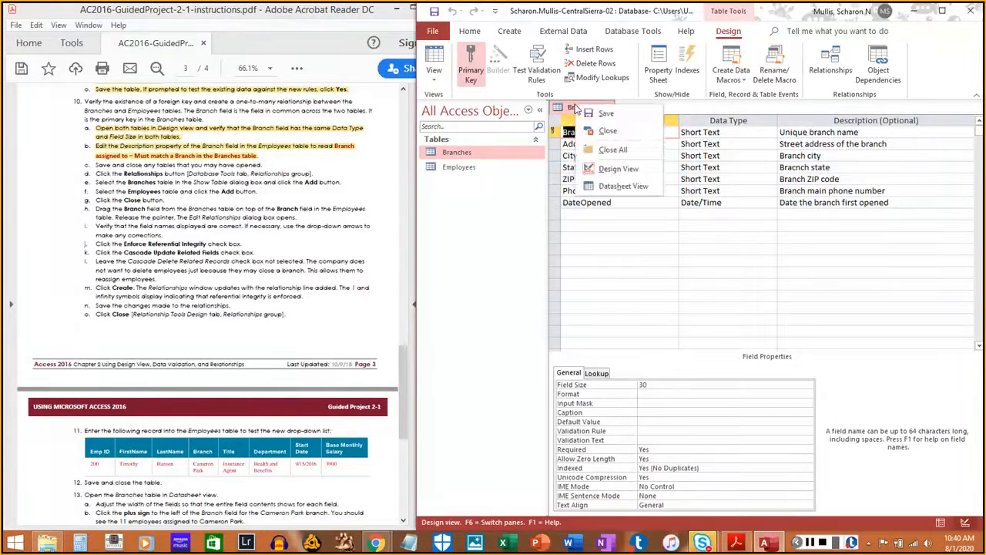
{"action": "left_click", "coordinate": [584, 116]}
{"action": "right_click", "coordinate": [583, 108]}
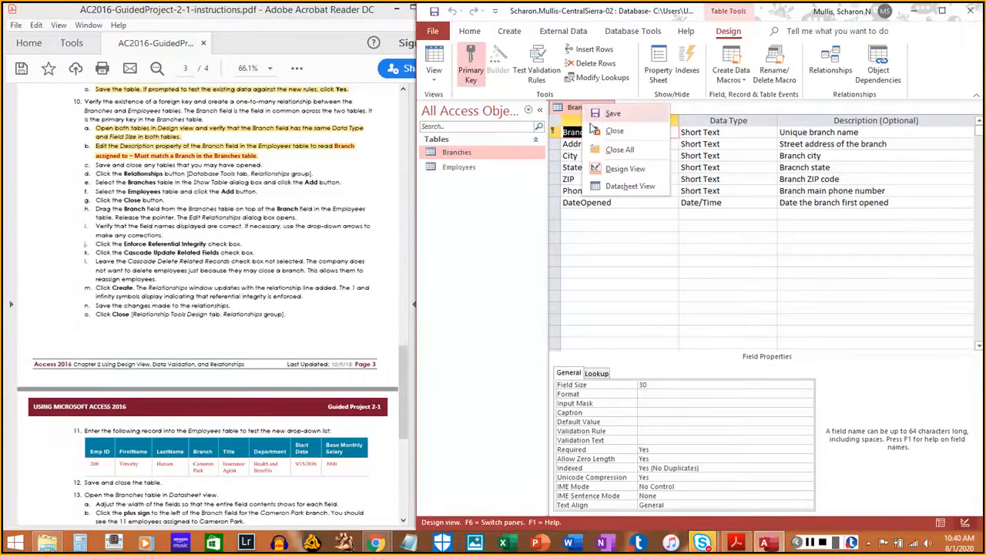
{"action": "left_click", "coordinate": [601, 135]}
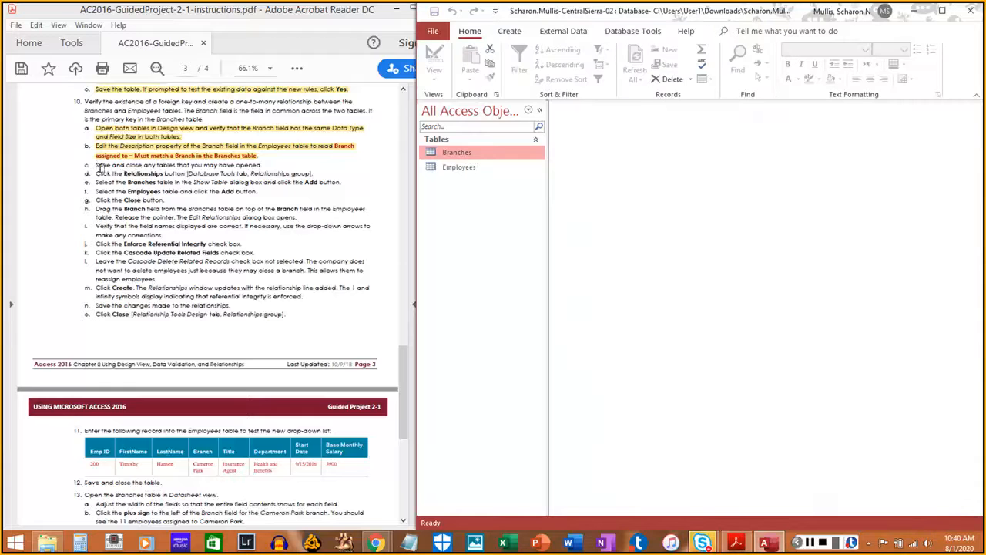
{"action": "left_click_drag", "start_coordinate": [96, 165], "coordinate": [265, 163]}
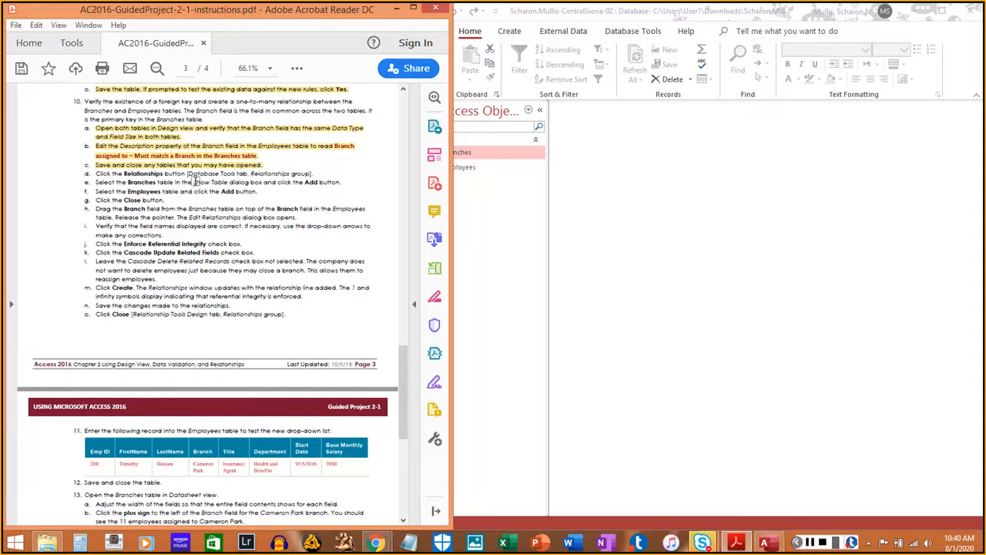
- Open the Relationships window in the database and highlight instruction 10d in the PDF
{"action": "left_click", "coordinate": [721, 83]}
{"action": "left_click", "coordinate": [634, 30]}
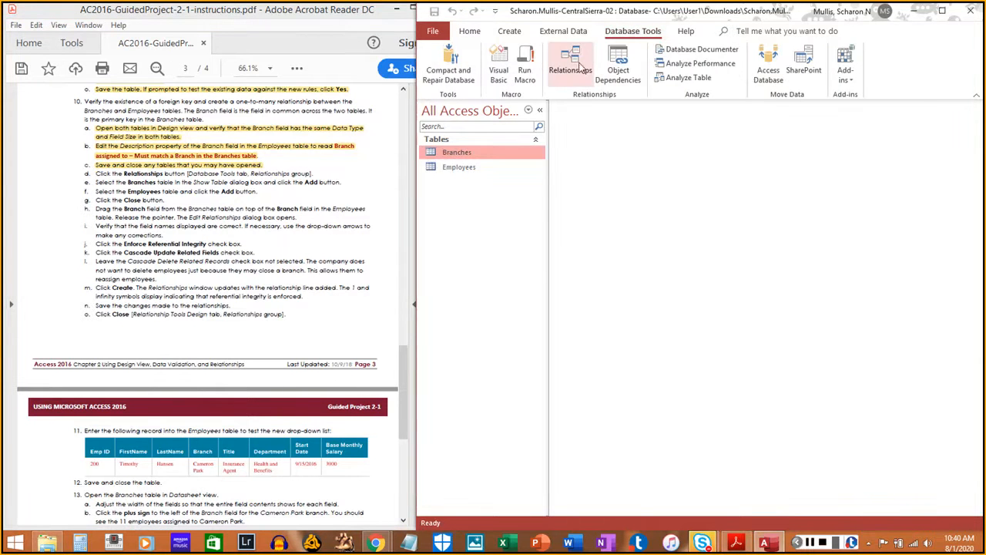
{"action": "left_click", "coordinate": [574, 68]}
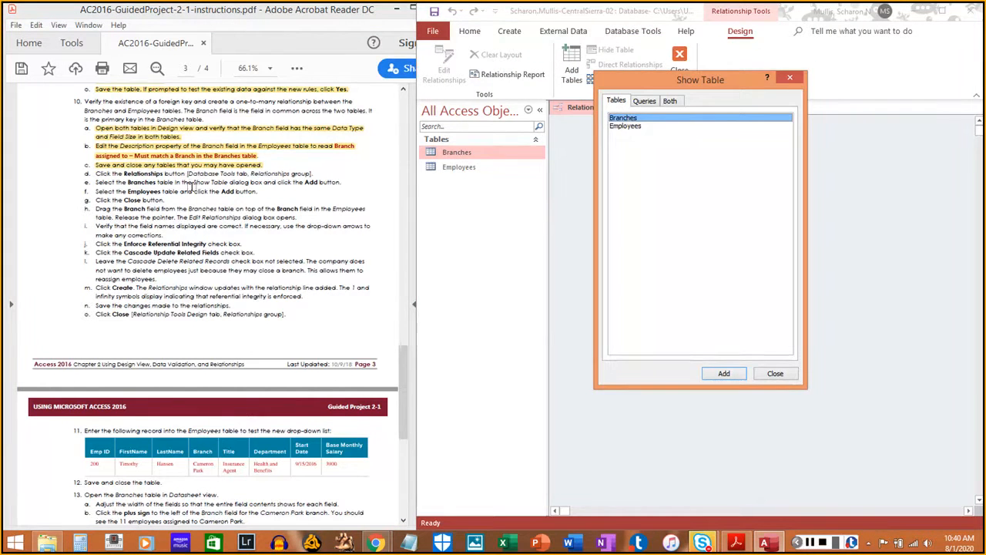
{"action": "left_click_drag", "start_coordinate": [95, 174], "coordinate": [296, 169]}
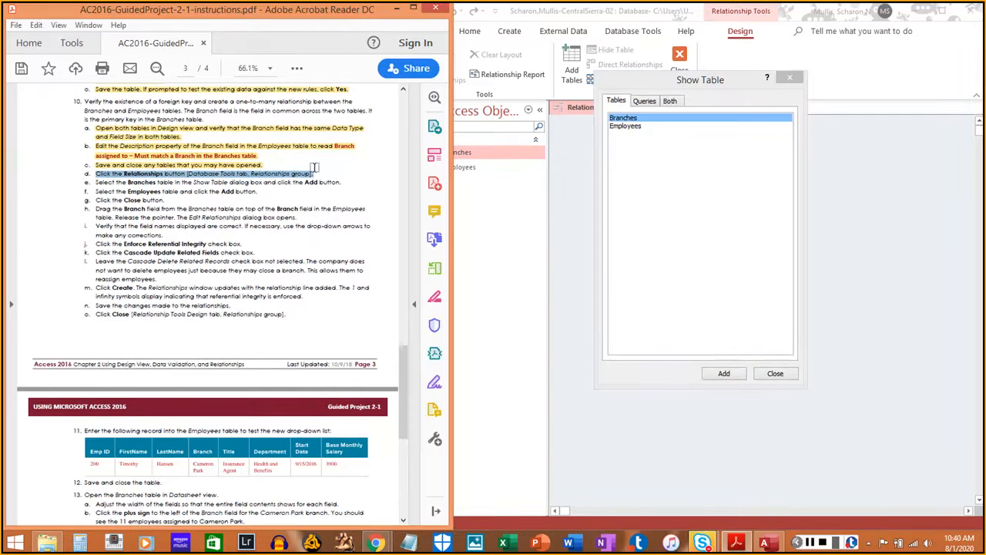
{"action": "left_click", "coordinate": [316, 169]}
- Add the Branches table to the Relationships window with the Show Table dialog moved aside, and highlight instruction 10e in the PDF
{"action": "left_click", "coordinate": [730, 374]}
{"action": "left_click", "coordinate": [726, 373]}
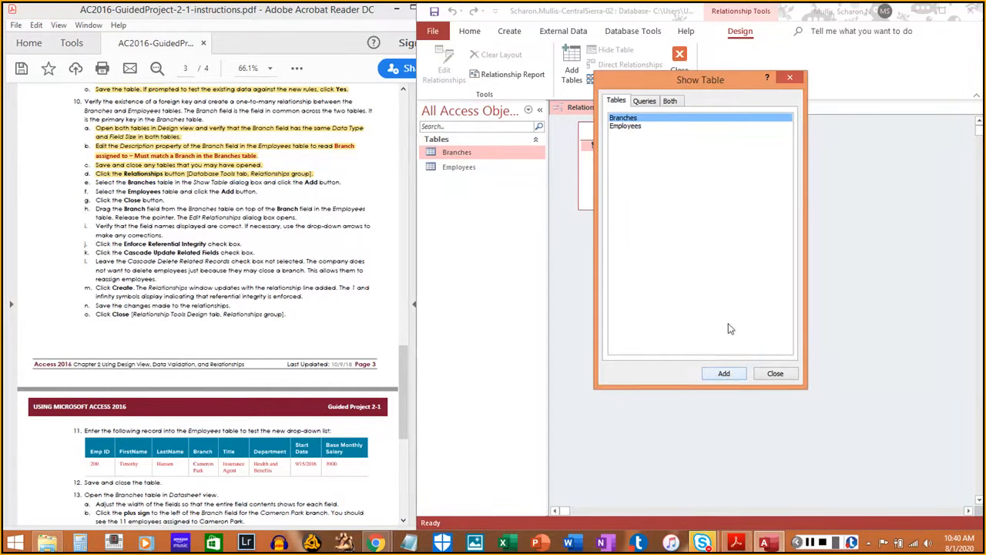
{"action": "left_click_drag", "start_coordinate": [722, 71], "coordinate": [890, 127]}
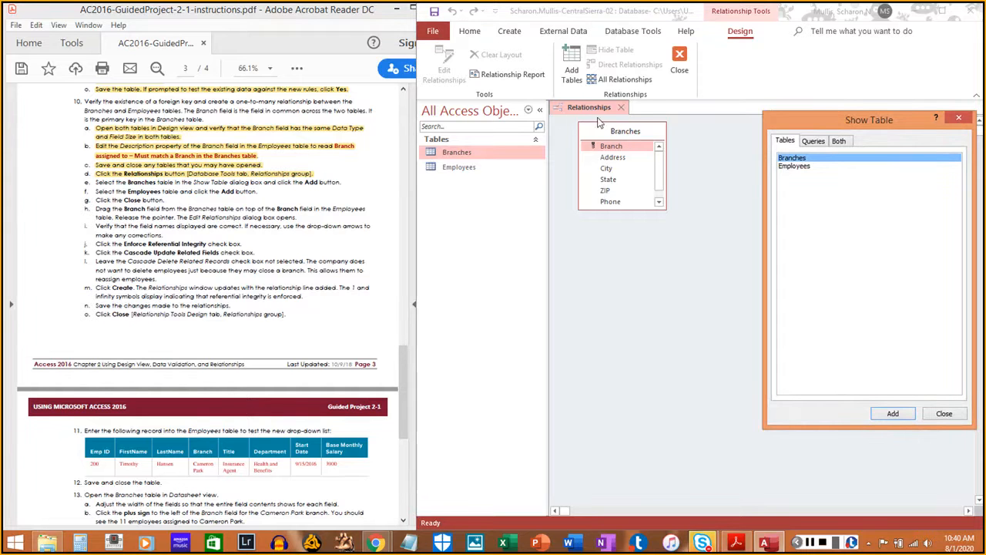
{"action": "left_click", "coordinate": [630, 214]}
{"action": "left_click_drag", "start_coordinate": [96, 183], "coordinate": [342, 190]}
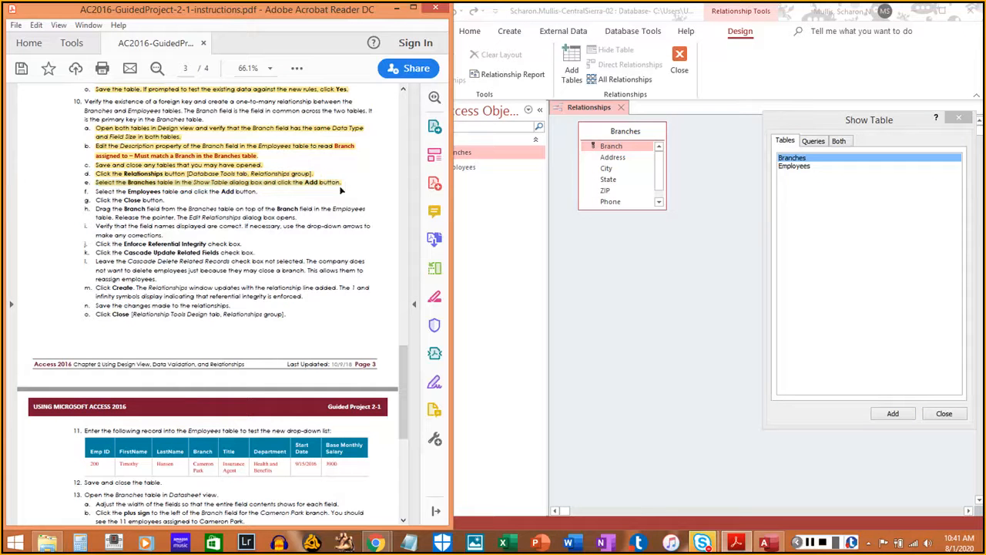
- Add the Employees table and close the Show Table dialog, highlighting instructions 10f and 10g in the PDF
{"action": "left_click", "coordinate": [795, 167]}
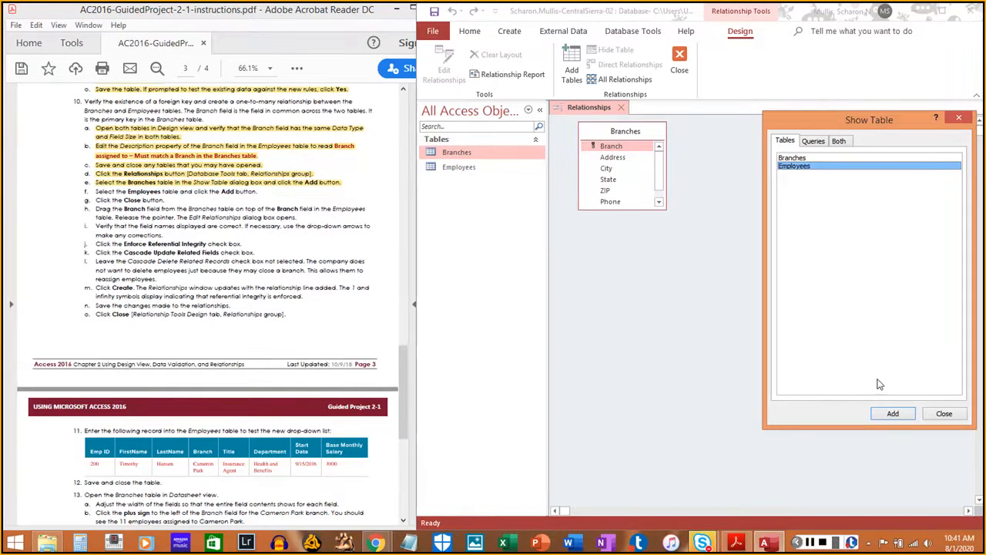
{"action": "left_click", "coordinate": [892, 413]}
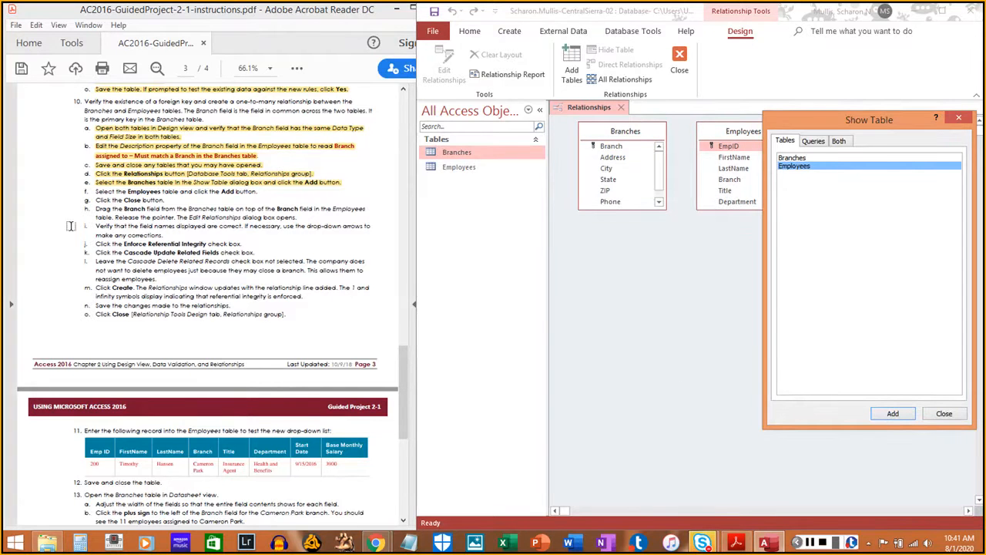
{"action": "left_click_drag", "start_coordinate": [99, 193], "coordinate": [259, 194]}
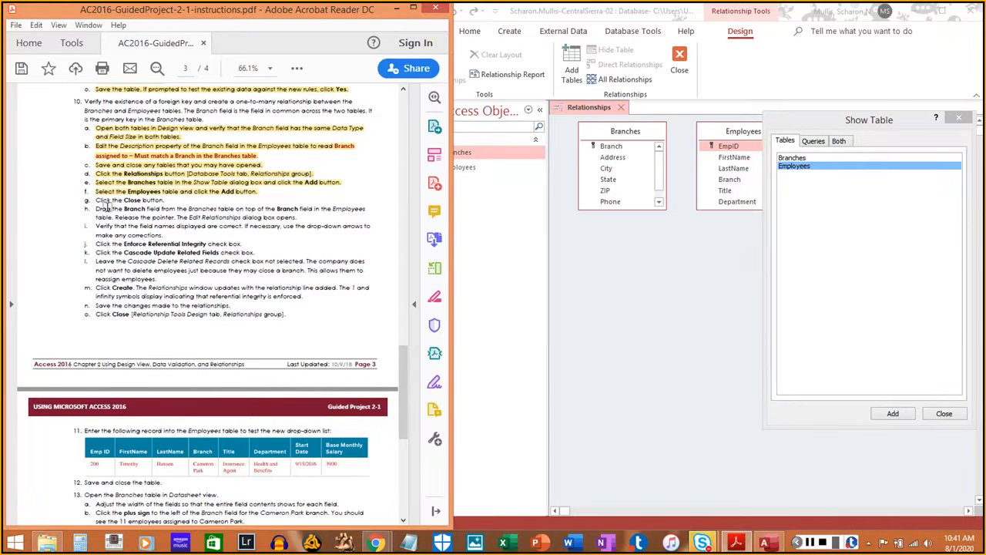
{"action": "left_click_drag", "start_coordinate": [94, 200], "coordinate": [183, 205]}
{"action": "left_click", "coordinate": [954, 414]}
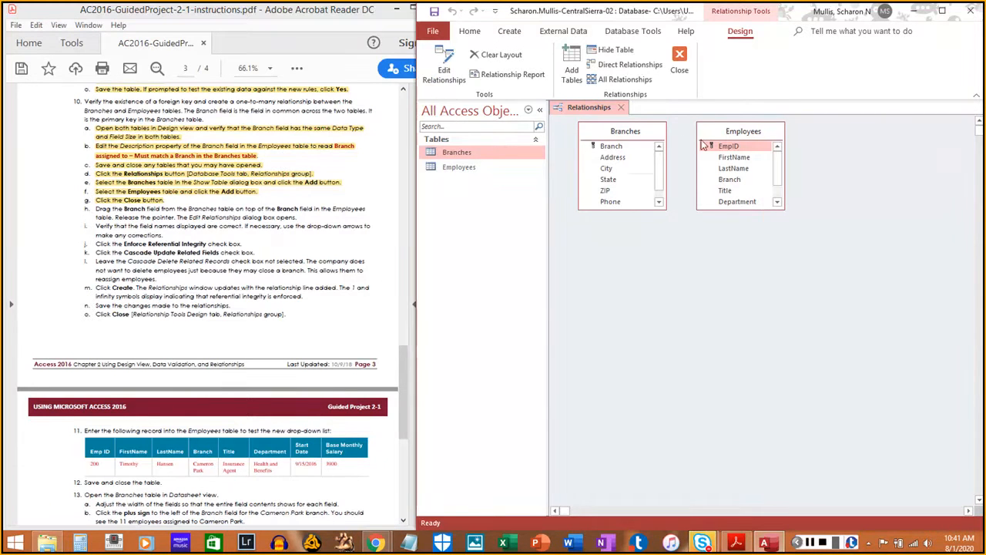
- Move the Employees field list farther from Branches and lengthen both field lists so all their fields show
{"action": "left_click_drag", "start_coordinate": [729, 135], "coordinate": [795, 136]}
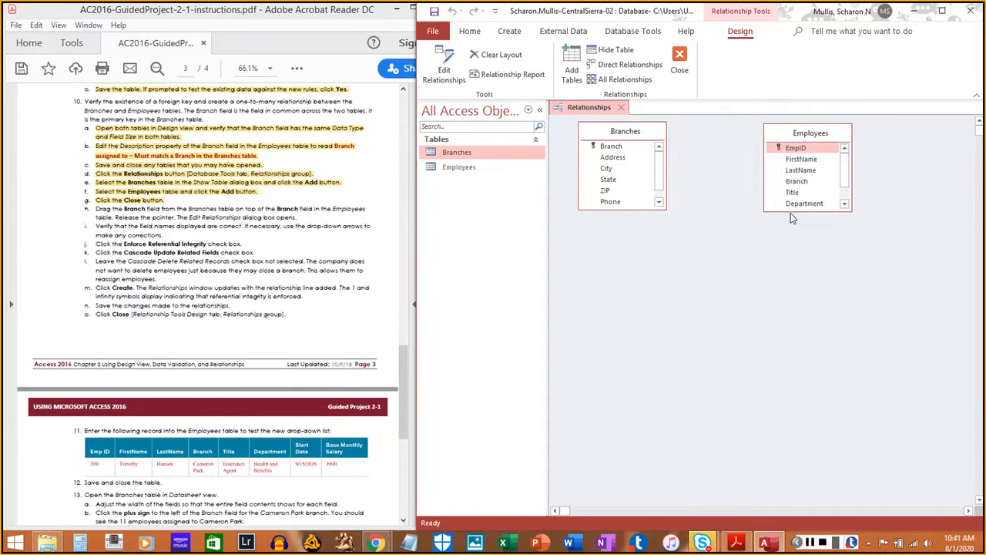
{"action": "left_click_drag", "start_coordinate": [799, 210], "coordinate": [805, 331]}
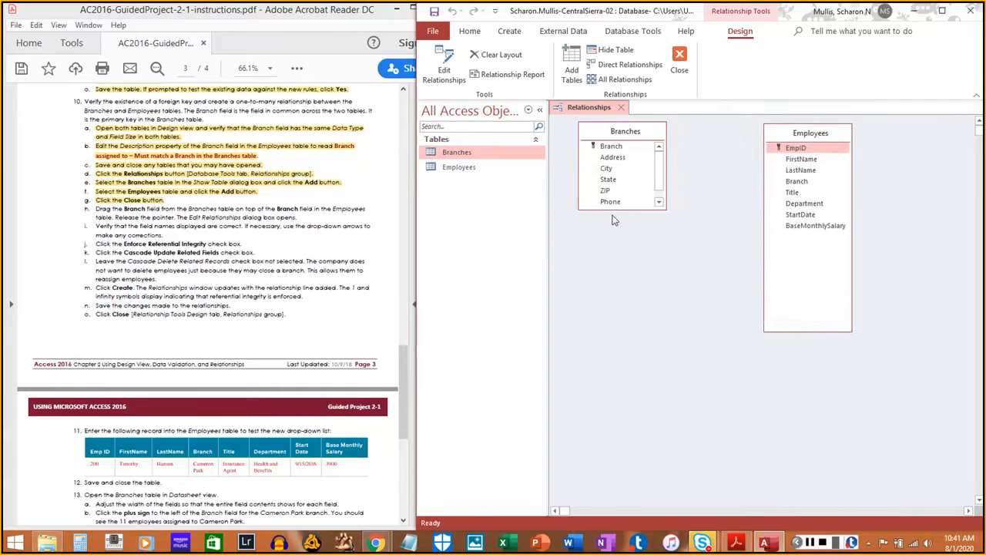
{"action": "left_click_drag", "start_coordinate": [623, 208], "coordinate": [635, 280]}
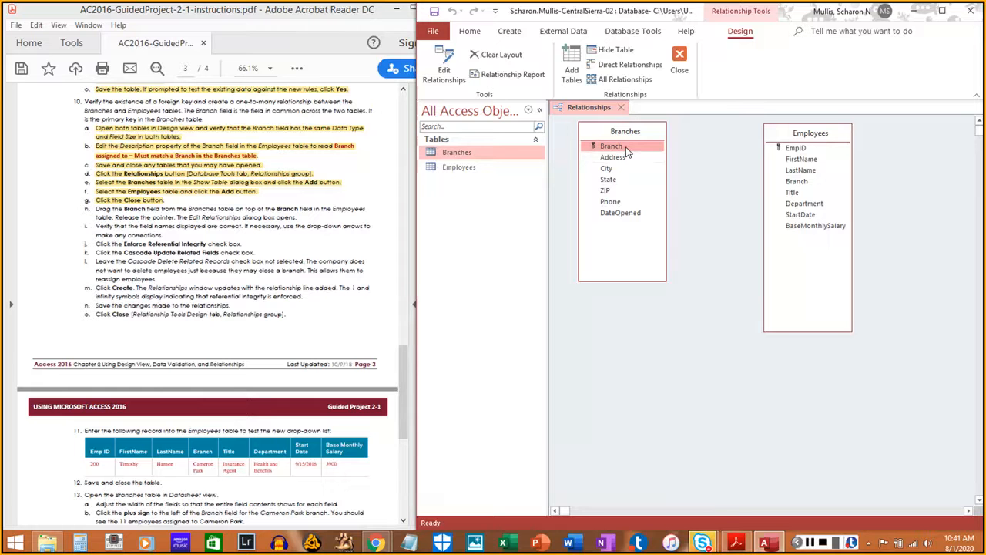
- Start a relationship from the Branches table's Branch field to the Employees table's Branch field, and highlight instruction 10h in the PDF
{"action": "left_click_drag", "start_coordinate": [625, 151], "coordinate": [685, 160]}
{"action": "left_click_drag", "start_coordinate": [758, 179], "coordinate": [798, 189]}
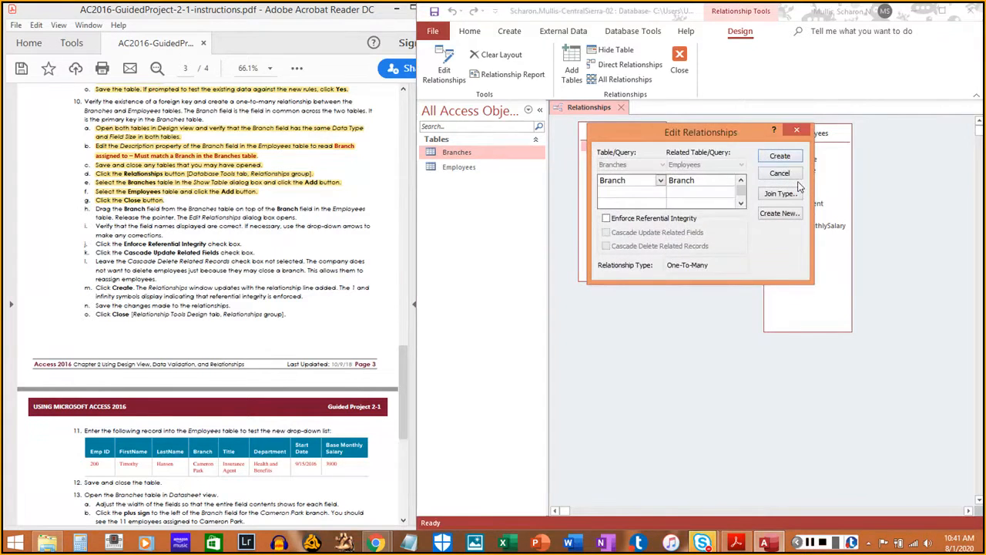
{"action": "left_click_drag", "start_coordinate": [702, 139], "coordinate": [683, 280]}
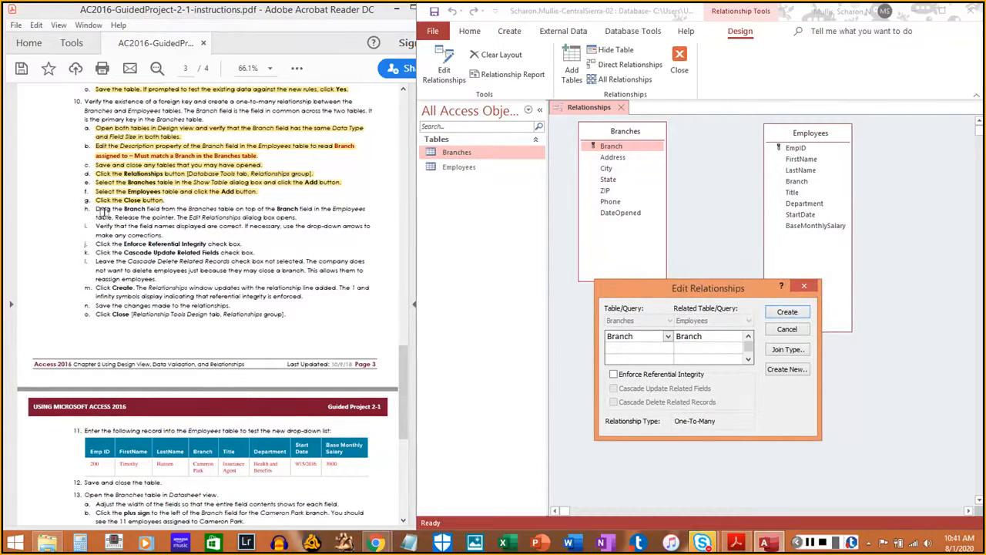
{"action": "left_click_drag", "start_coordinate": [96, 209], "coordinate": [293, 218]}
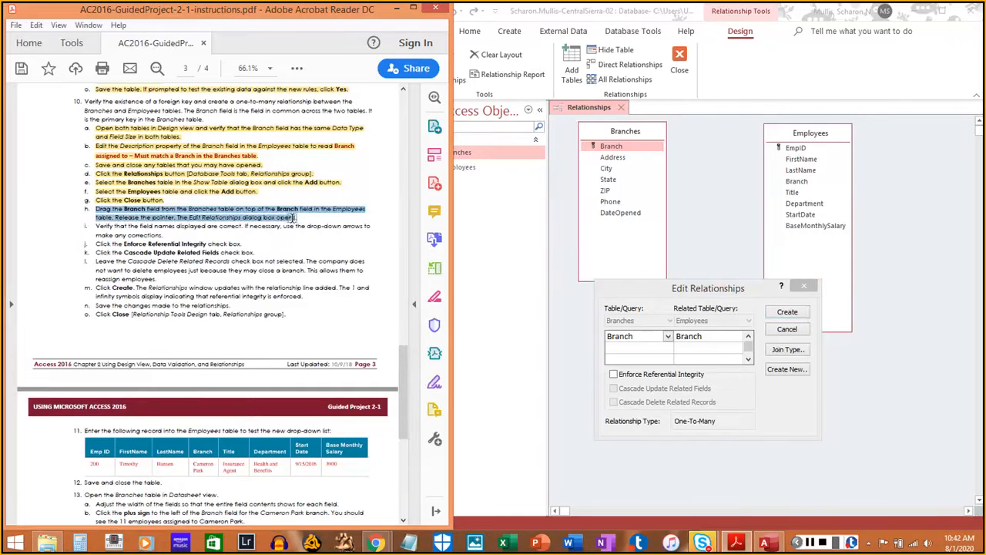
{"action": "left_click", "coordinate": [291, 219]}
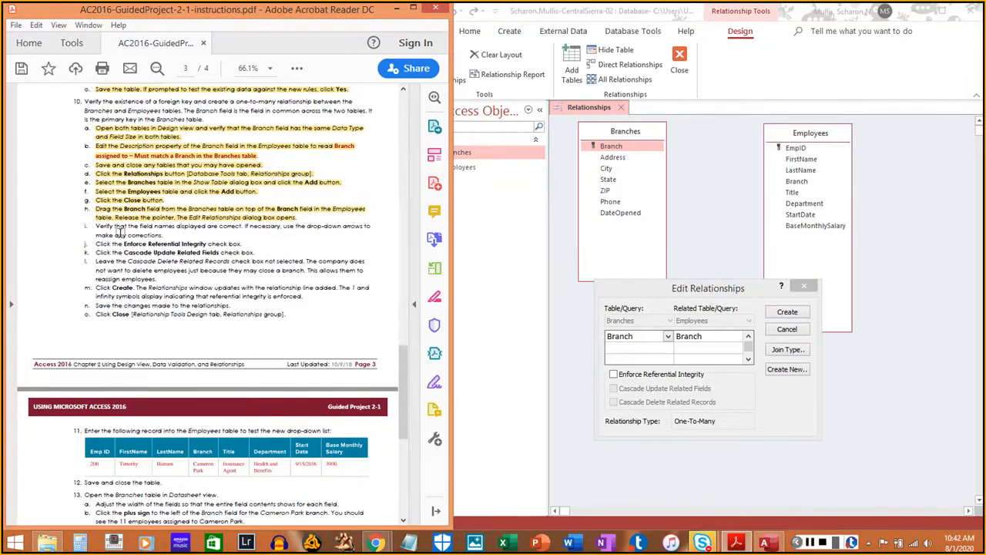
- Highlight instruction 10i about verifying the displayed field names in the PDF
{"action": "scroll", "coordinate": [119, 231], "scroll_direction": "down", "scroll_amount": 1}
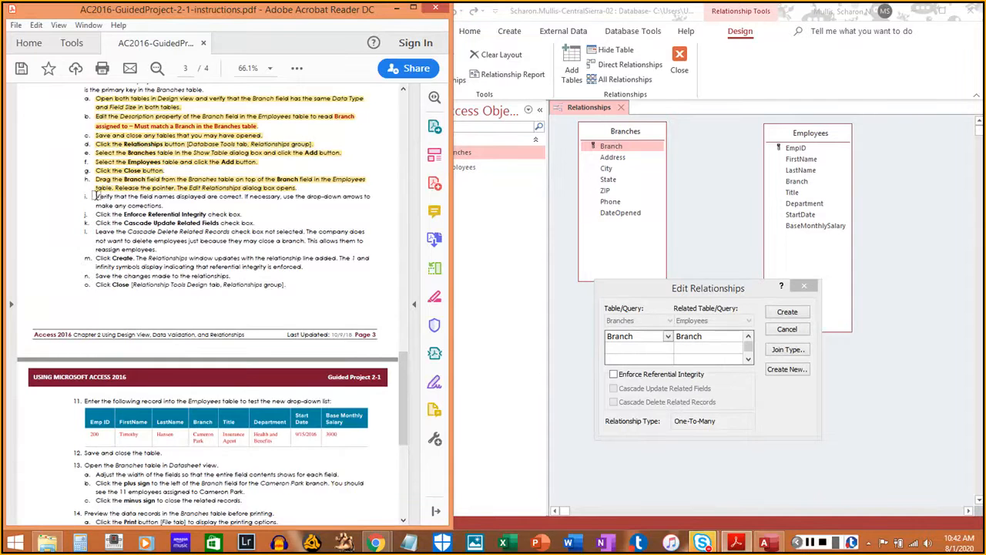
{"action": "left_click_drag", "start_coordinate": [94, 196], "coordinate": [164, 205]}
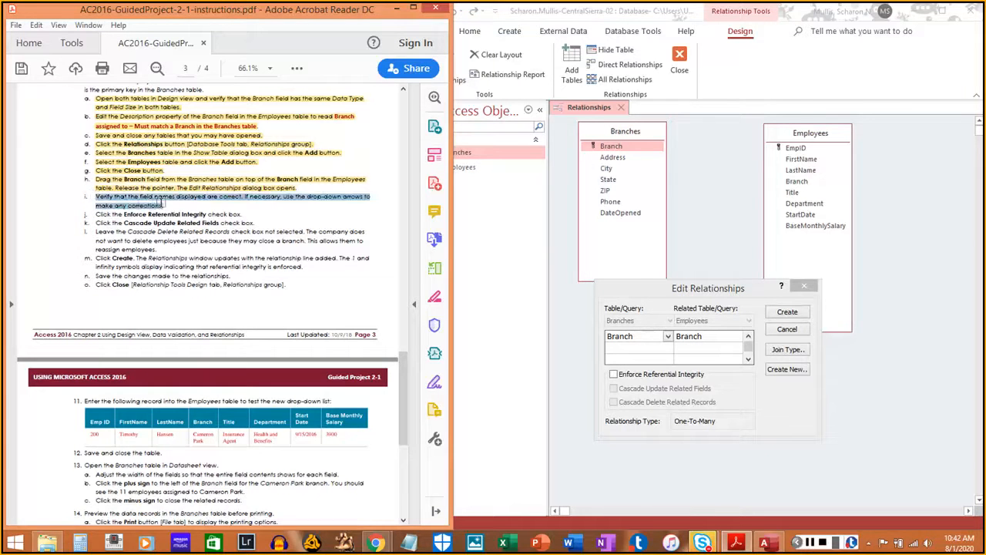
{"action": "left_click", "coordinate": [142, 216]}
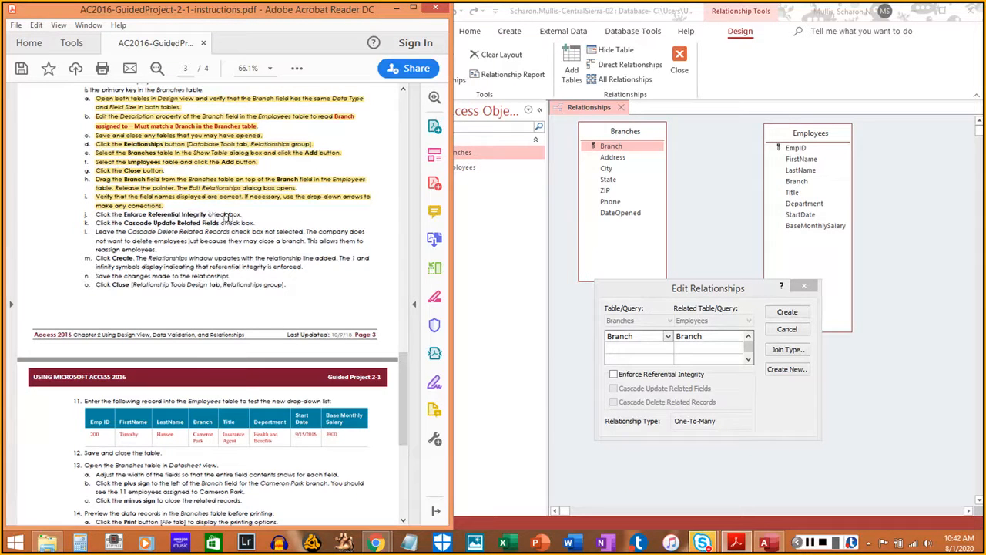
- Enable Enforce Referential Integrity for the Branch relationship and highlight instruction 10j in the PDF
{"action": "left_click", "coordinate": [651, 375]}
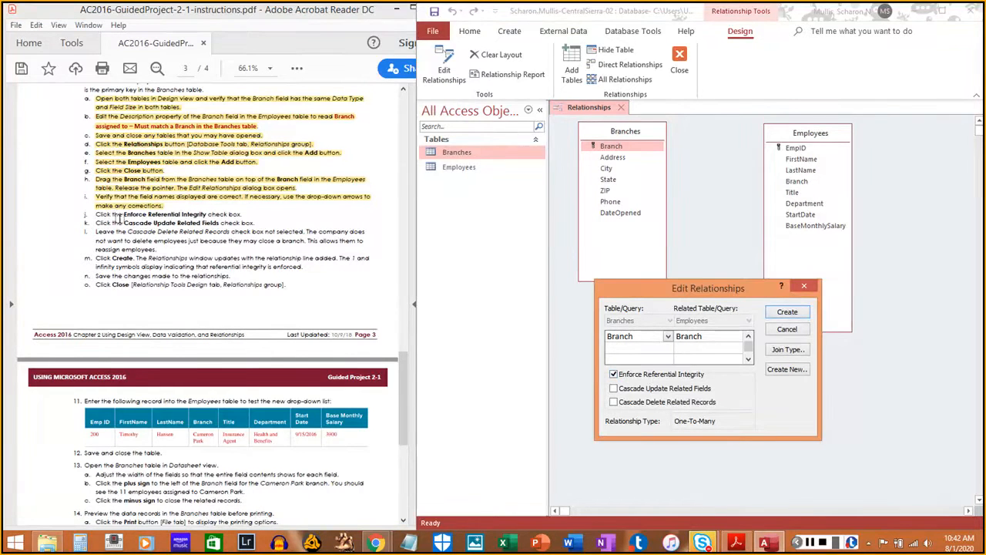
{"action": "left_click_drag", "start_coordinate": [94, 215], "coordinate": [241, 205]}
{"action": "left_click", "coordinate": [241, 205]}
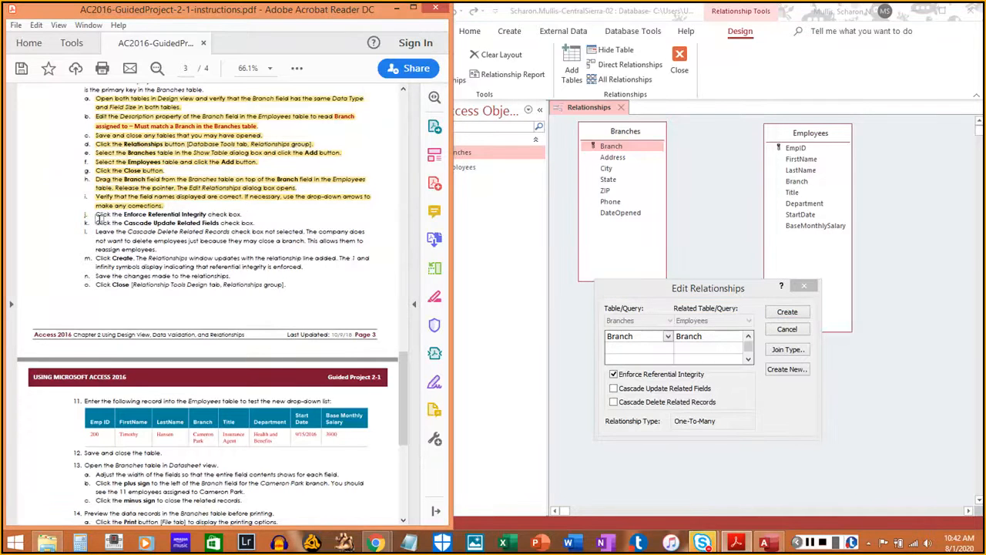
{"action": "left_click_drag", "start_coordinate": [97, 215], "coordinate": [245, 214]}
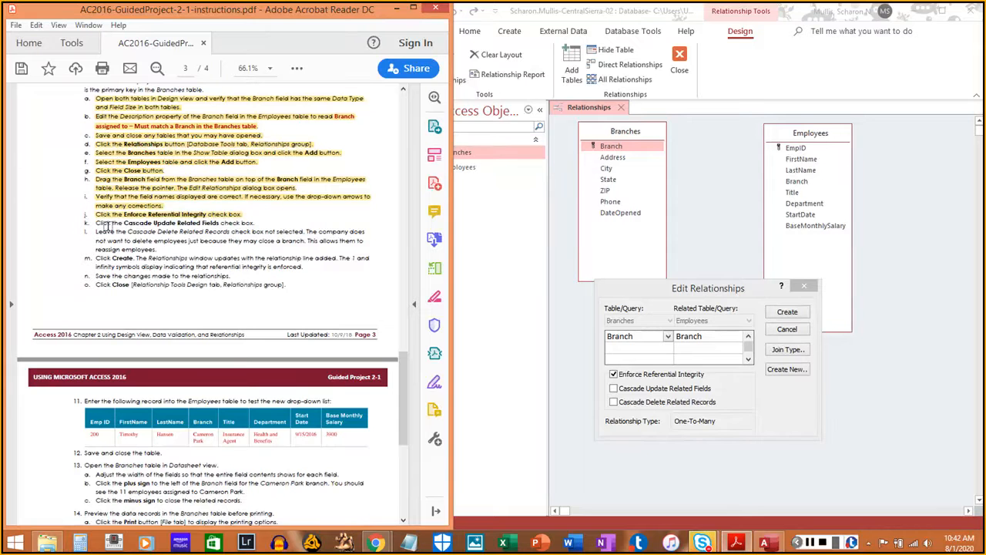
- Enable Cascade Update Related Fields for the Branch relationship, and highlight instructions 10k and 10l in the PDF
{"action": "left_click_drag", "start_coordinate": [94, 222], "coordinate": [255, 222]}
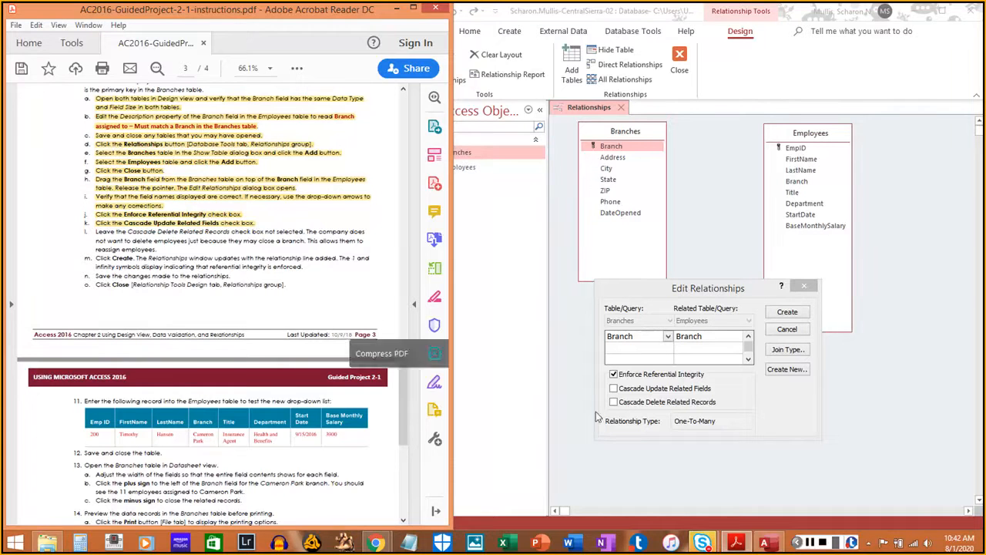
{"action": "left_click", "coordinate": [614, 389]}
{"action": "left_click", "coordinate": [614, 389]}
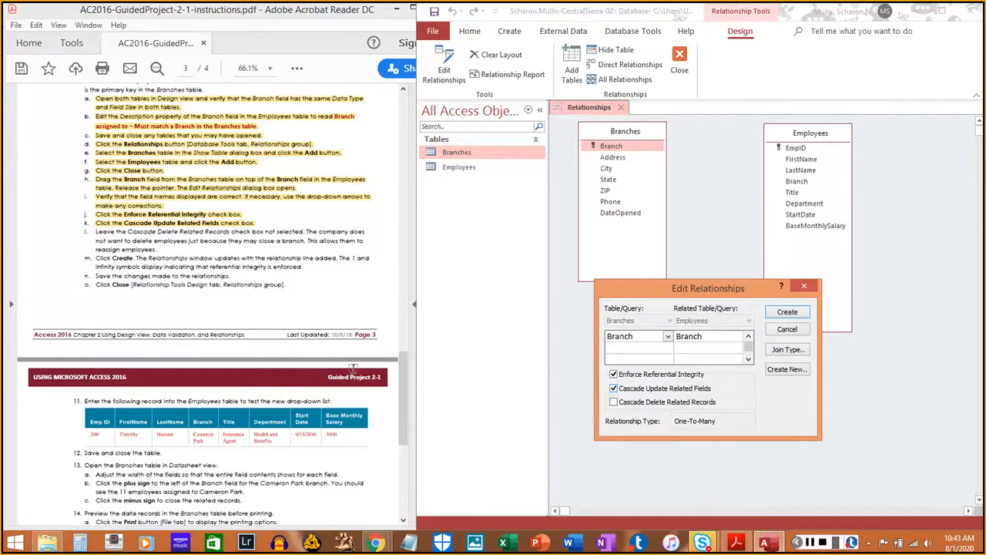
{"action": "left_click_drag", "start_coordinate": [96, 231], "coordinate": [155, 250]}
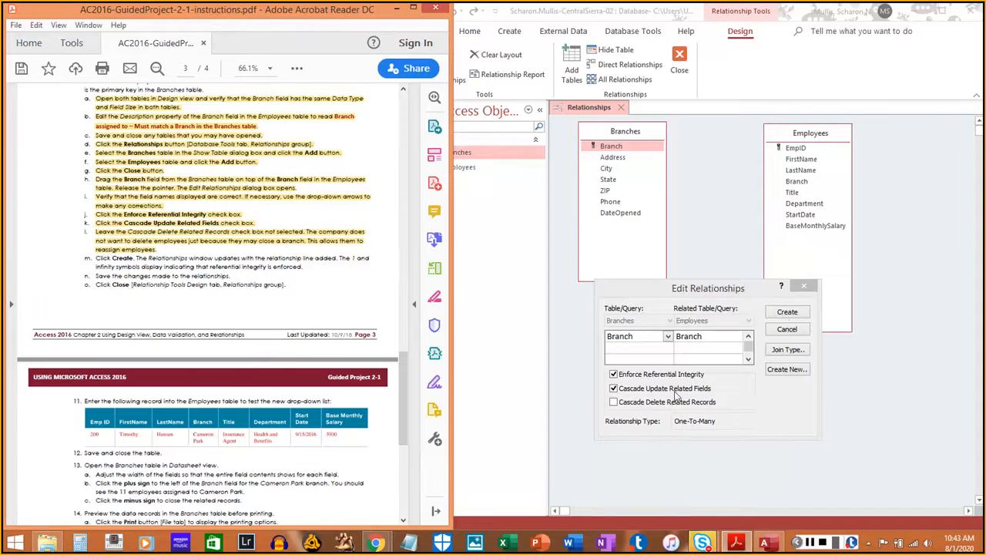
- Create the one-to-many relationship between Branches and Employees, and highlight instruction 10m in the PDF
{"action": "left_click", "coordinate": [779, 314]}
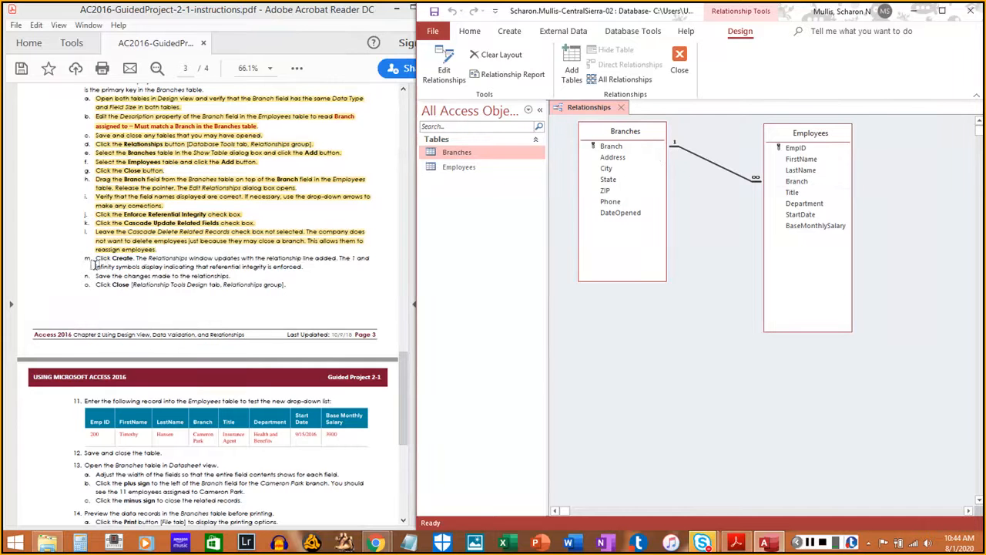
{"action": "left_click_drag", "start_coordinate": [95, 258], "coordinate": [297, 275]}
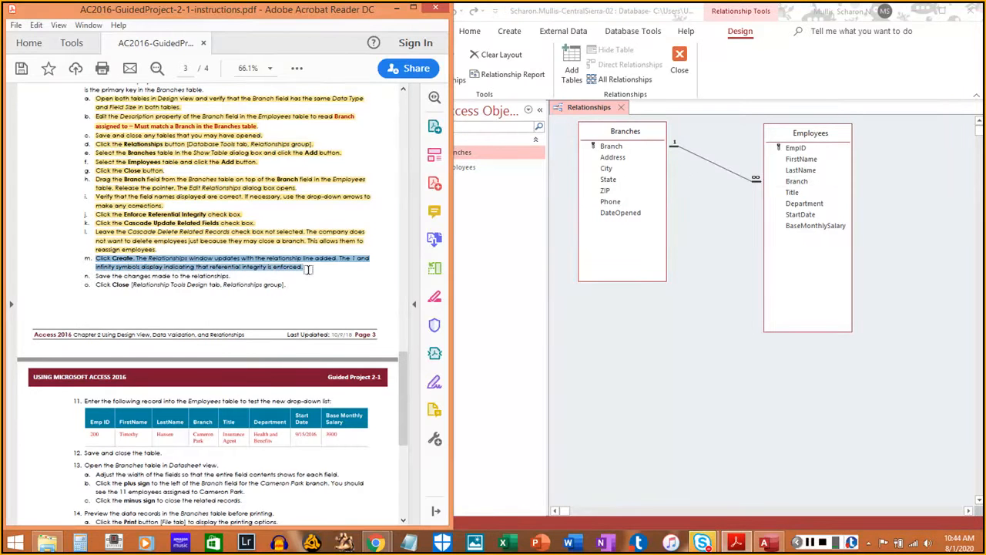
{"action": "left_click", "coordinate": [221, 275]}
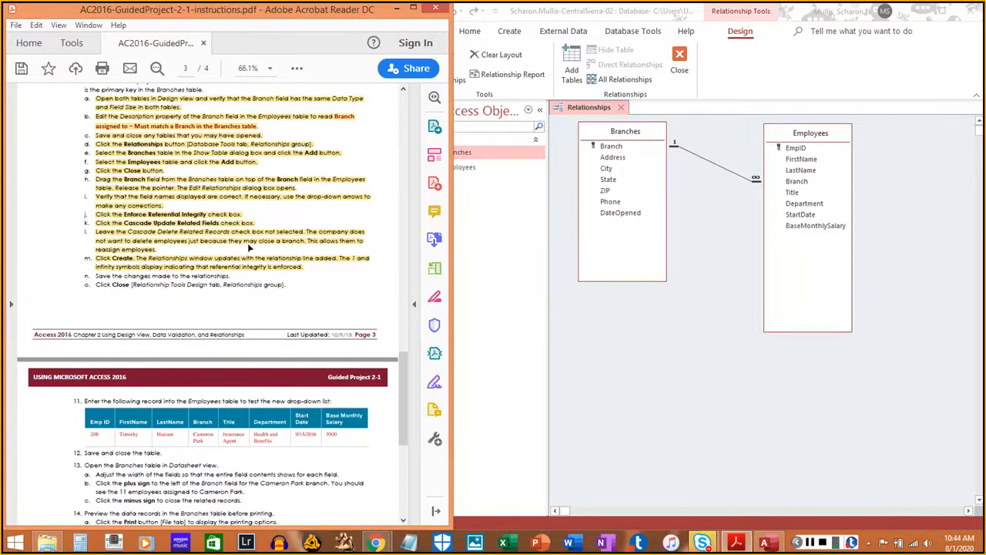
- Save the relationships layout and highlight instruction 10n about saving the changes in the PDF
{"action": "right_click", "coordinate": [583, 109]}
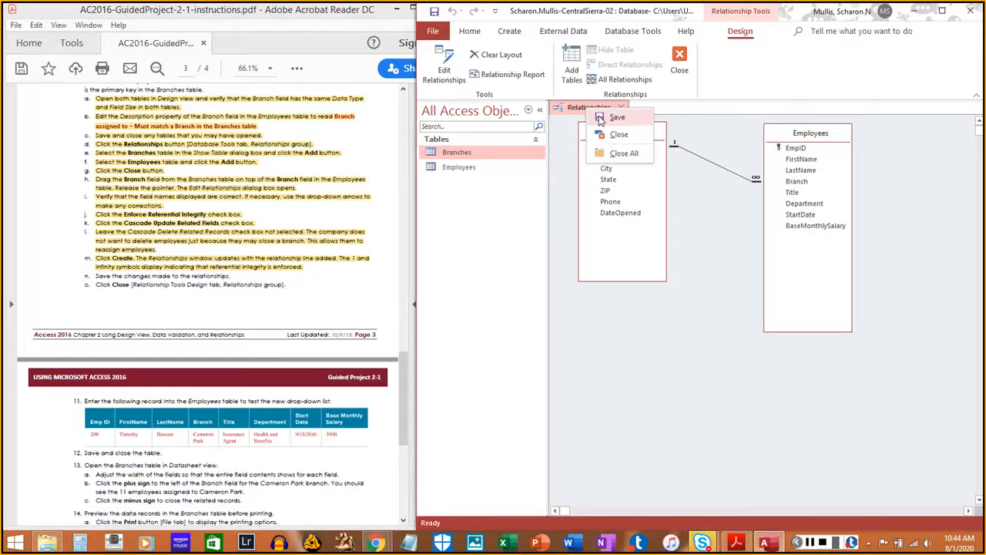
{"action": "left_click", "coordinate": [597, 117]}
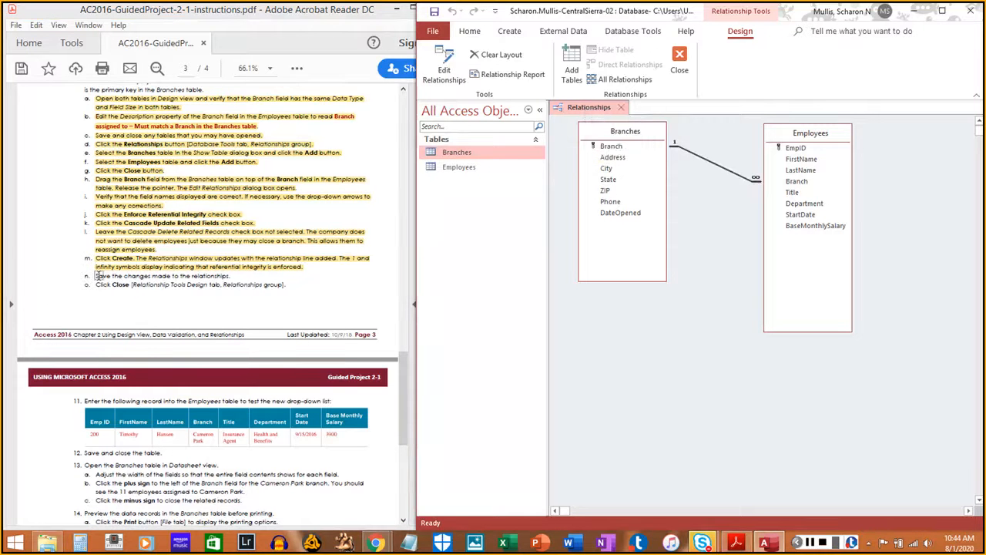
{"action": "left_click_drag", "start_coordinate": [96, 276], "coordinate": [240, 278]}
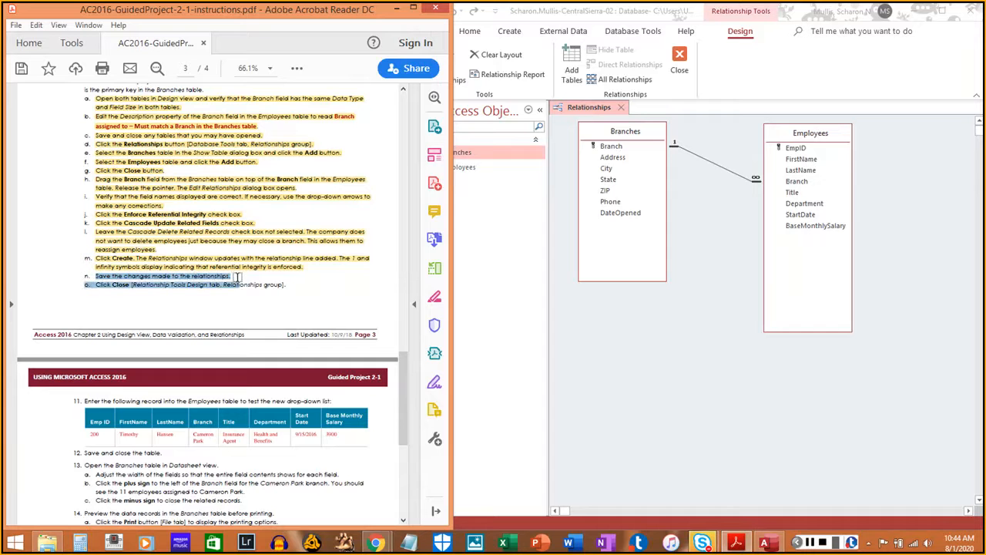
{"action": "left_click", "coordinate": [235, 278]}
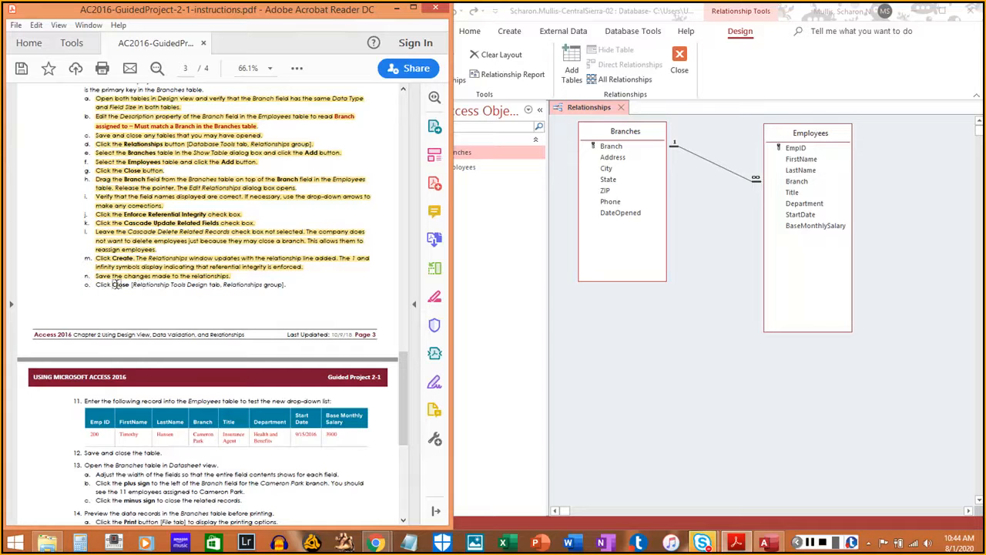
- Highlight instruction 10o in the PDF and close the Relationships window
{"action": "left_click_drag", "start_coordinate": [95, 284], "coordinate": [285, 284]}
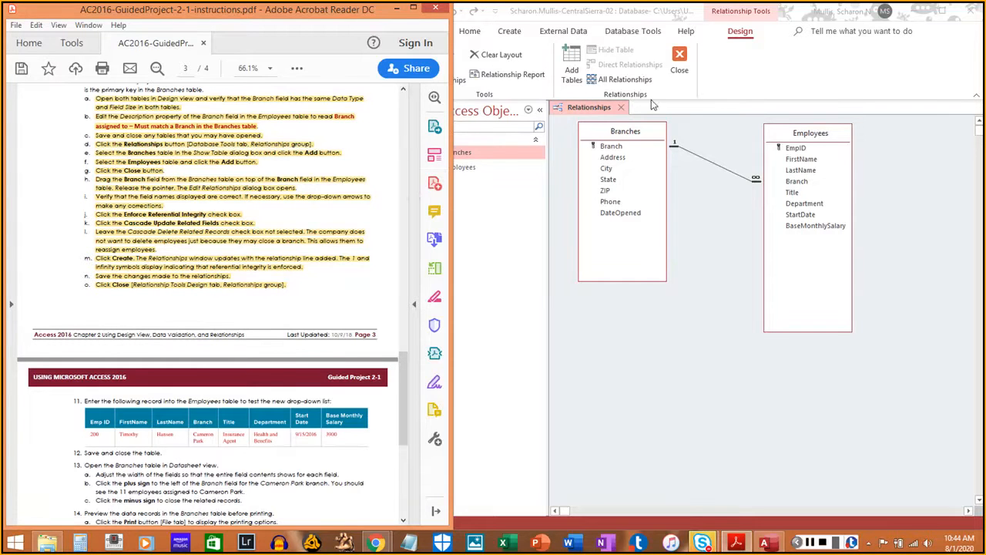
{"action": "left_click", "coordinate": [681, 63]}
{"action": "left_click", "coordinate": [681, 63]}
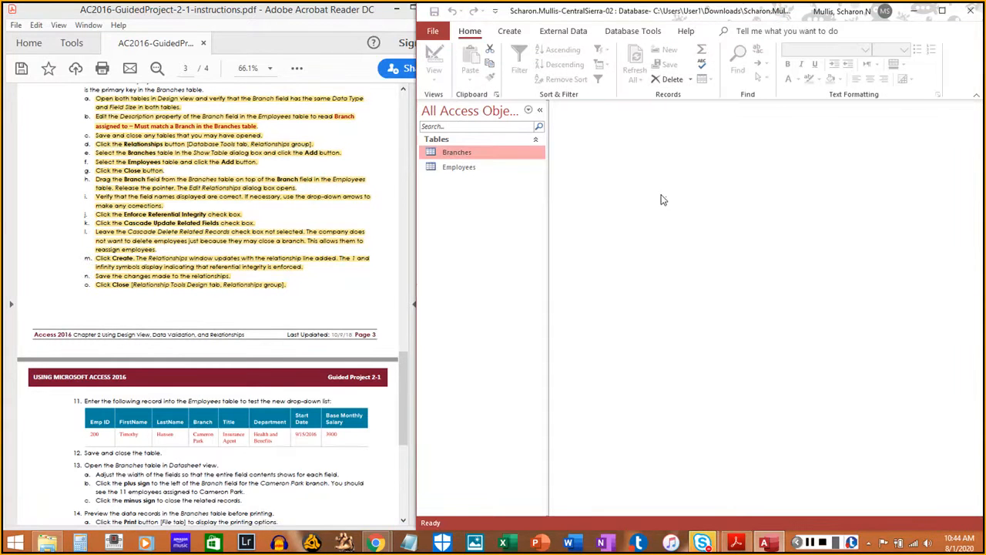
- Bring instruction 11 of the PDF into view and open the Employees table in Datasheet view
{"action": "left_click", "coordinate": [112, 355]}
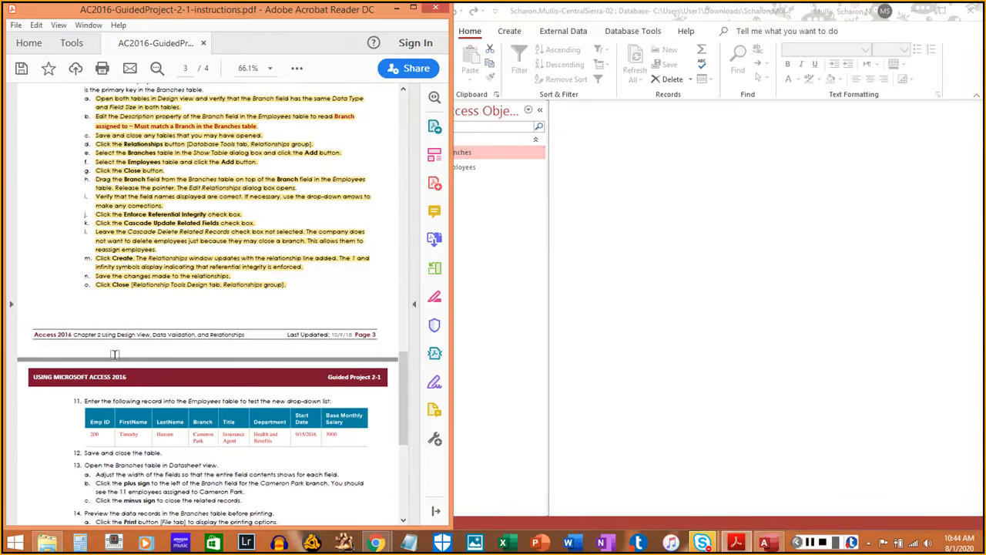
{"action": "scroll", "coordinate": [120, 353], "scroll_direction": "down", "scroll_amount": 4}
{"action": "scroll", "coordinate": [119, 353], "scroll_direction": "down", "scroll_amount": 3}
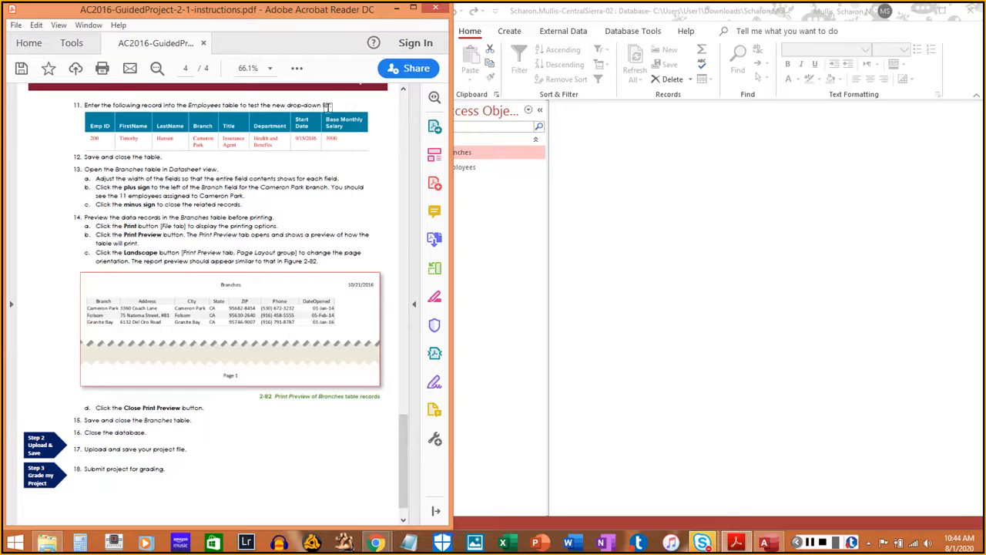
{"action": "left_click", "coordinate": [481, 171]}
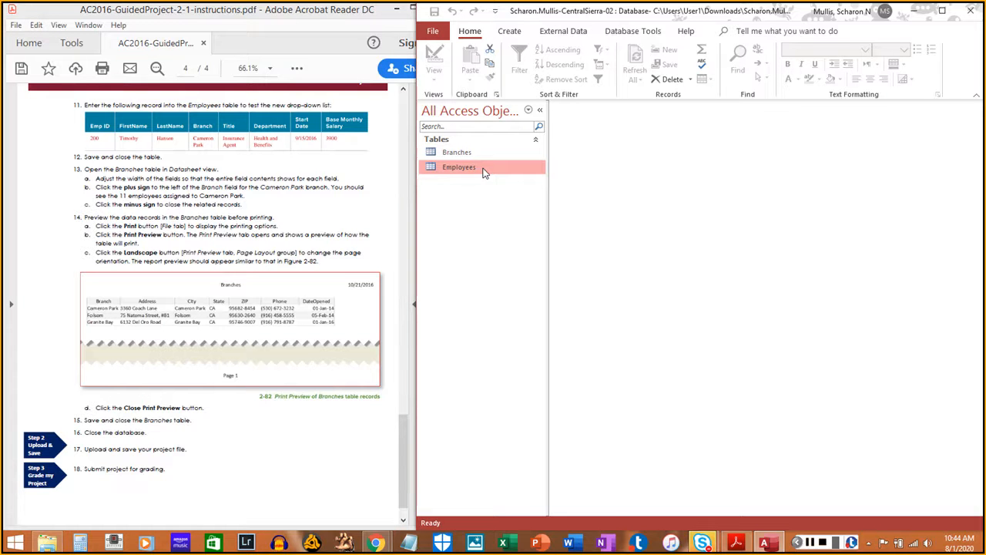
{"action": "double_click", "coordinate": [484, 173]}
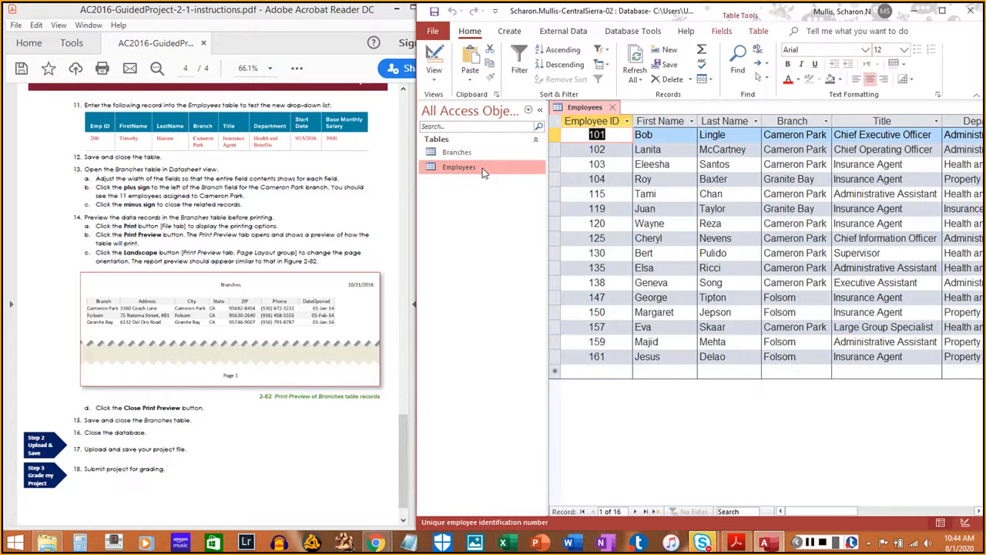
- Start a new Employees record with the employee ID, first name and last name given in instruction 11
{"action": "left_click", "coordinate": [602, 373]}
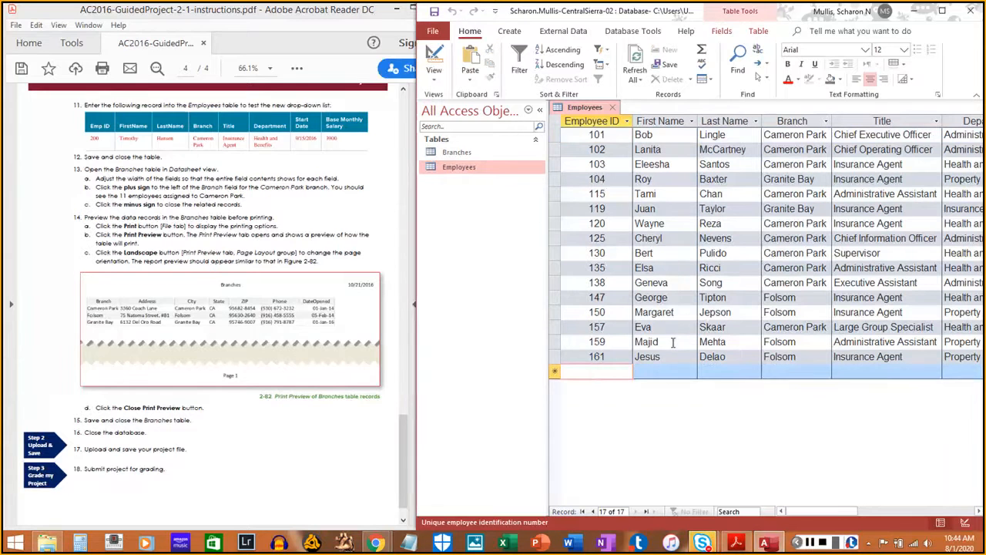
{"action": "type", "text": "200"}
{"action": "key", "text": "Tab"}
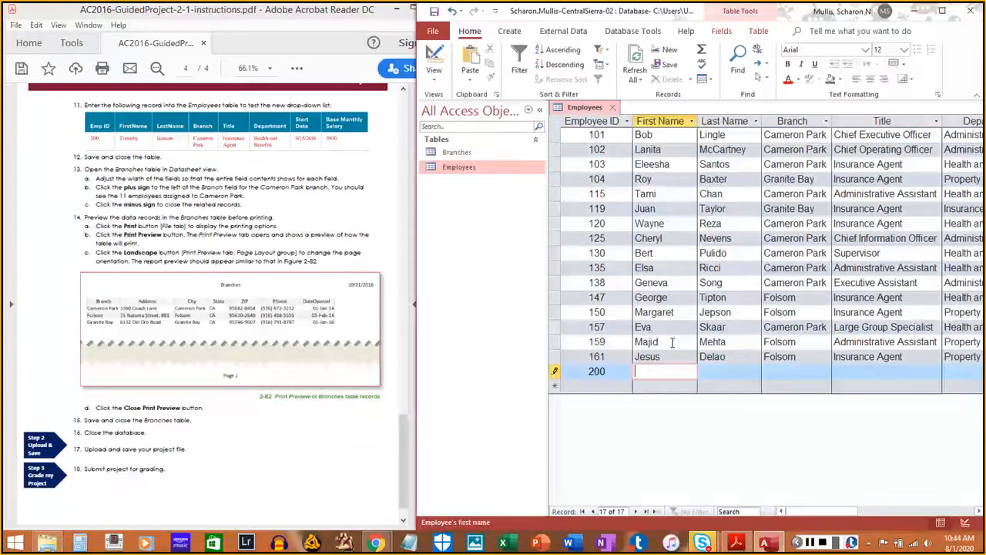
{"action": "type", "text": "Timoty"}
{"action": "key", "text": "BackSpace"}
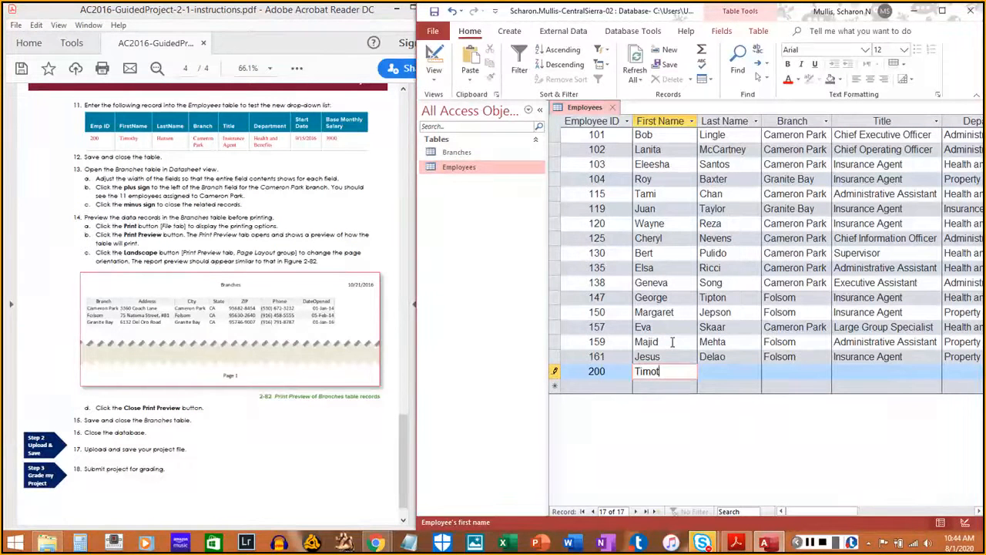
{"action": "type", "text": "hy"}
{"action": "key", "text": "Tab"}
{"action": "type", "text": "Ha"}
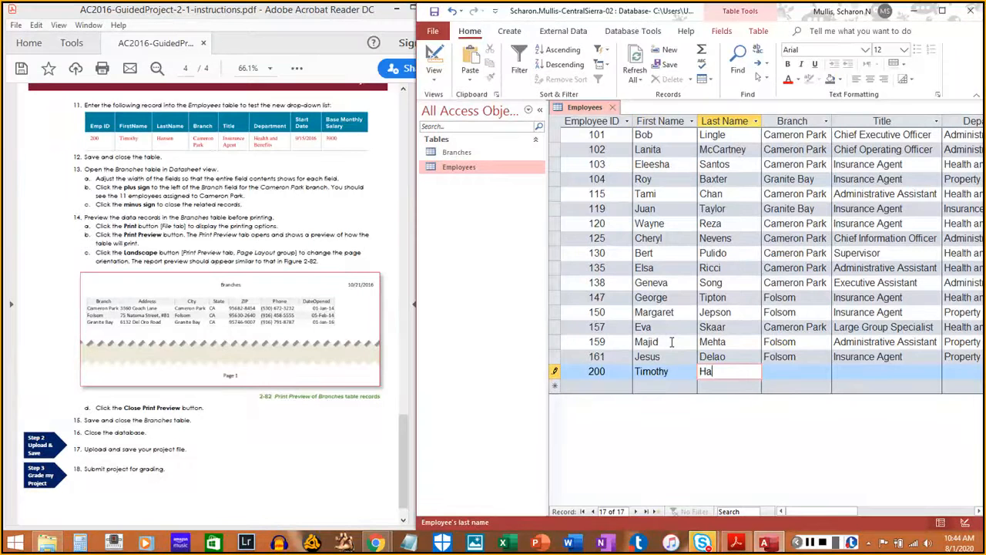
- Set the new employee's Branch to Cameron Park and Title to Insurance Agent
{"action": "key", "text": "Tab"}
{"action": "type", "text": "Cam"}
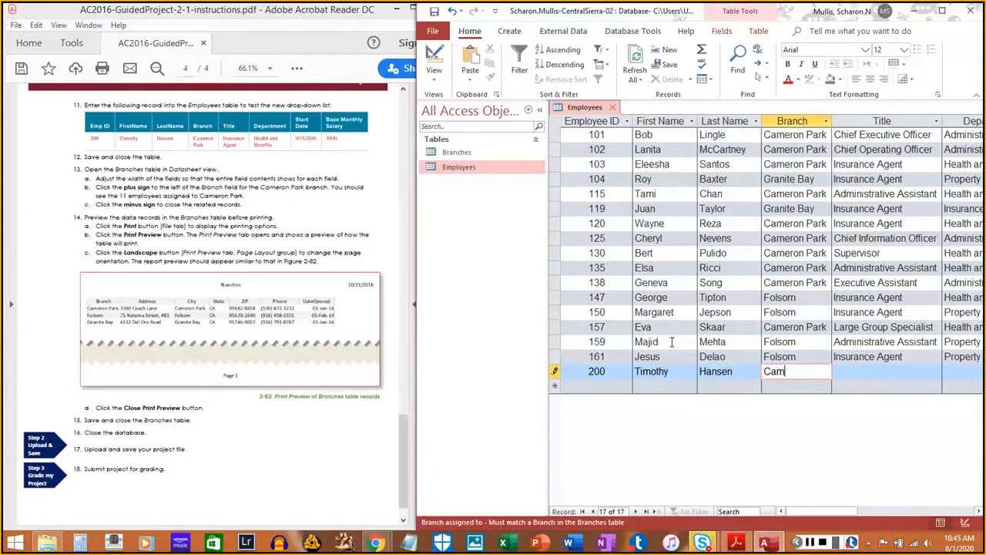
{"action": "type", "text": "eron Park"}
{"action": "key", "text": "Tab"}
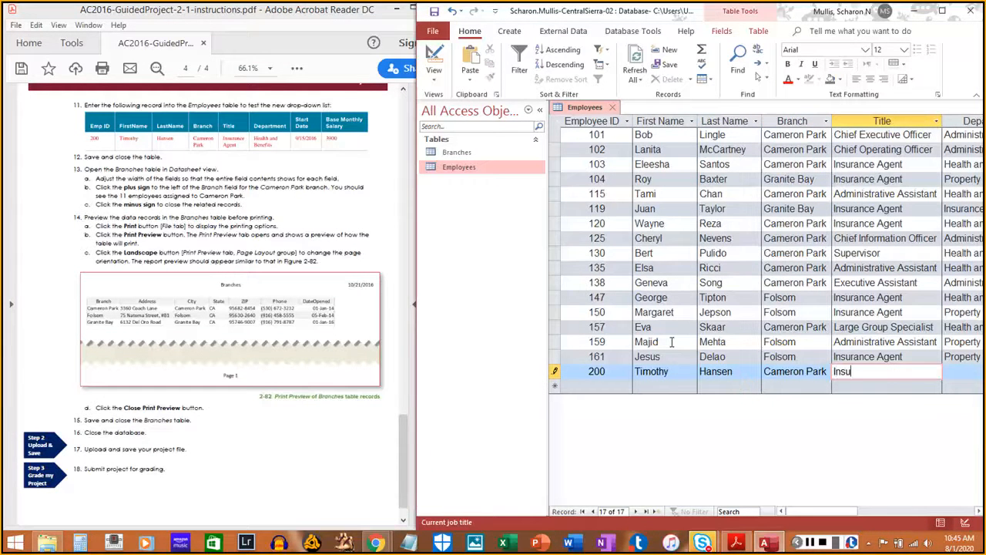
{"action": "type", "text": "Insurance Agent"}
{"action": "key", "text": "Tab"}
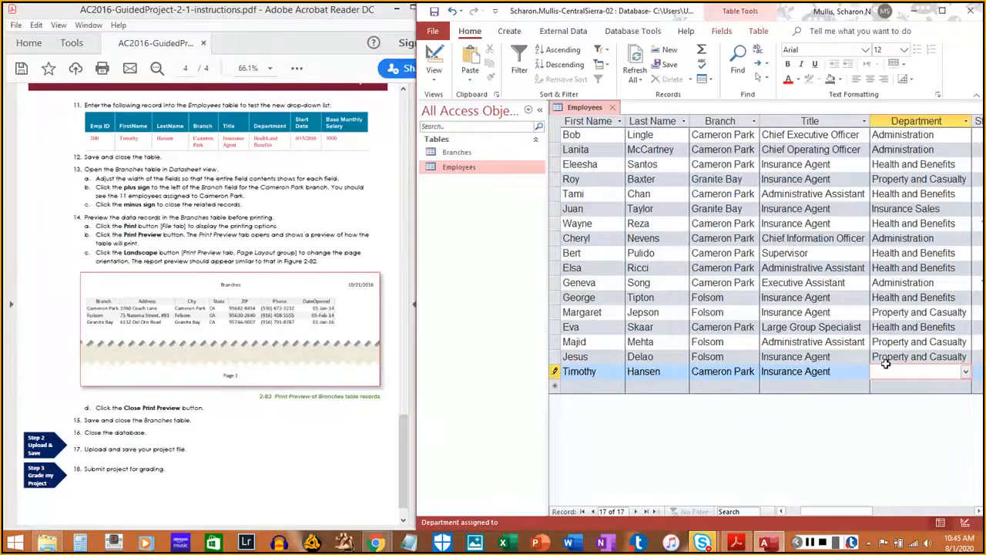
- Set the new employee's Department to Health and Benefits and check it against the available department choices
{"action": "type", "text": "H"}
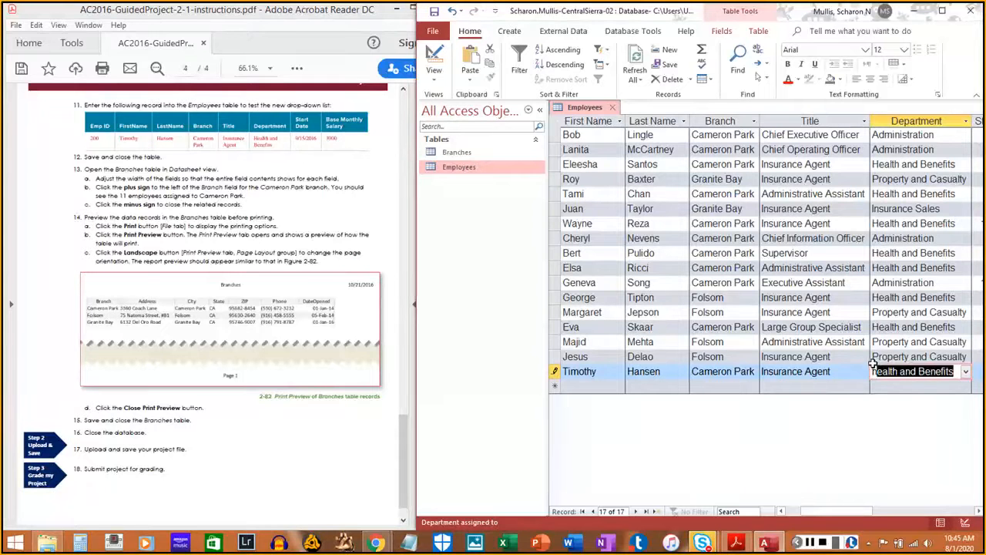
{"action": "type", "text": "eal"}
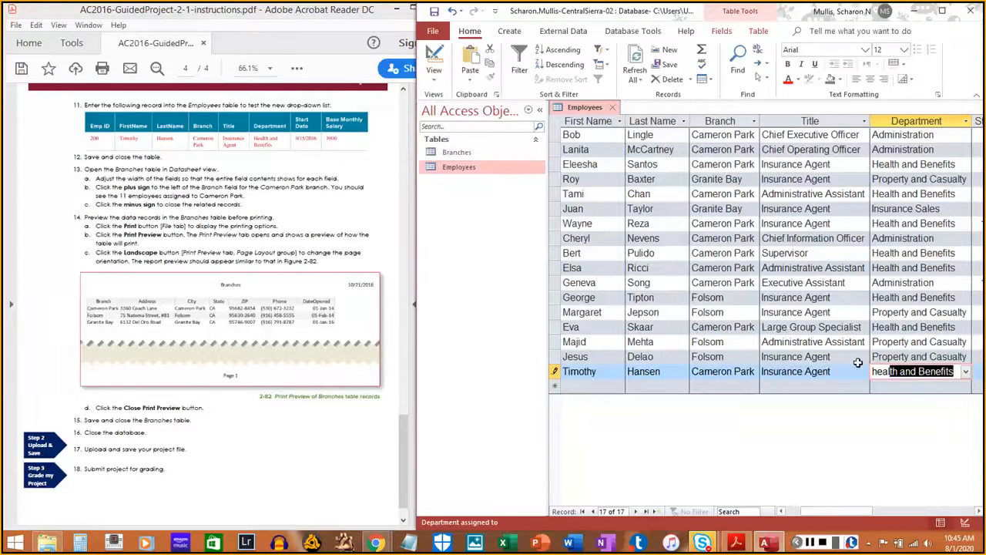
{"action": "key", "text": "Tab"}
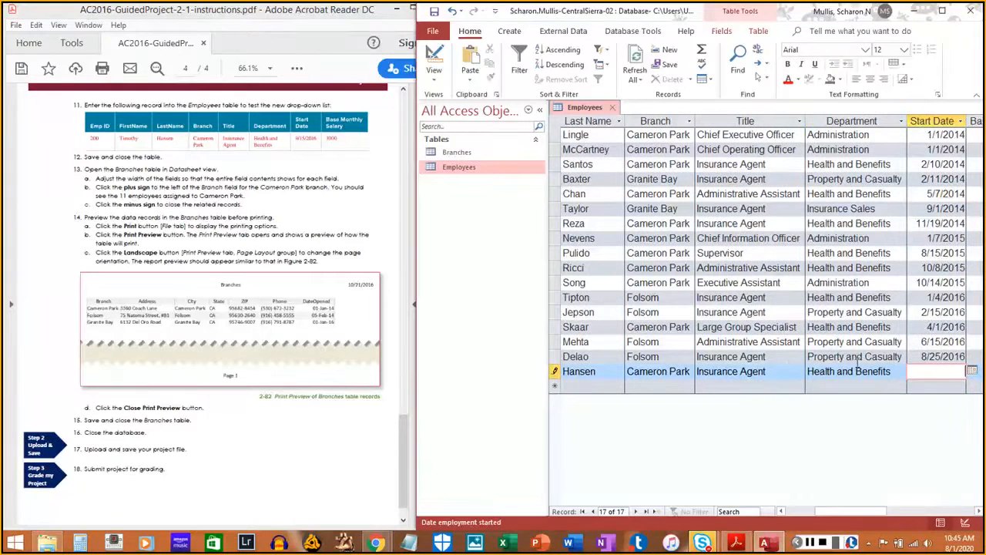
{"action": "left_click", "coordinate": [874, 369]}
{"action": "left_click", "coordinate": [901, 372]}
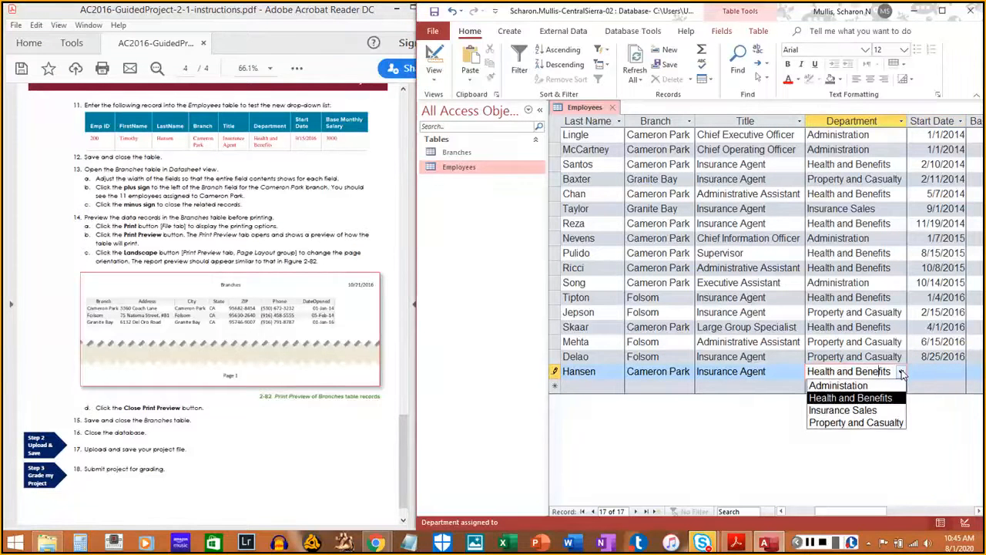
- Complete the new employee's record with Start Date 9/15/2016 and Base Monthly Salary 3900
{"action": "left_click", "coordinate": [927, 368]}
{"action": "left_click", "coordinate": [952, 366]}
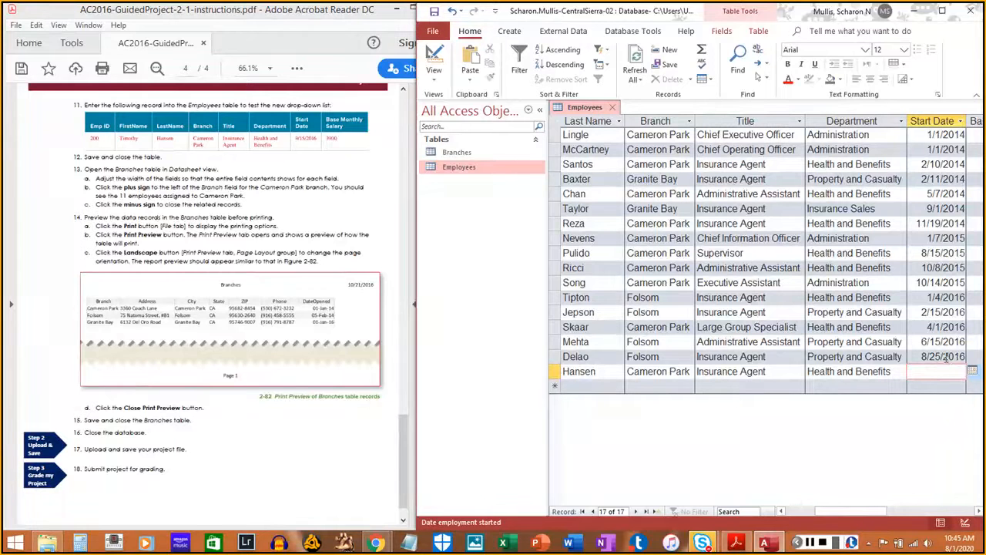
{"action": "type", "text": "9/15/2016"}
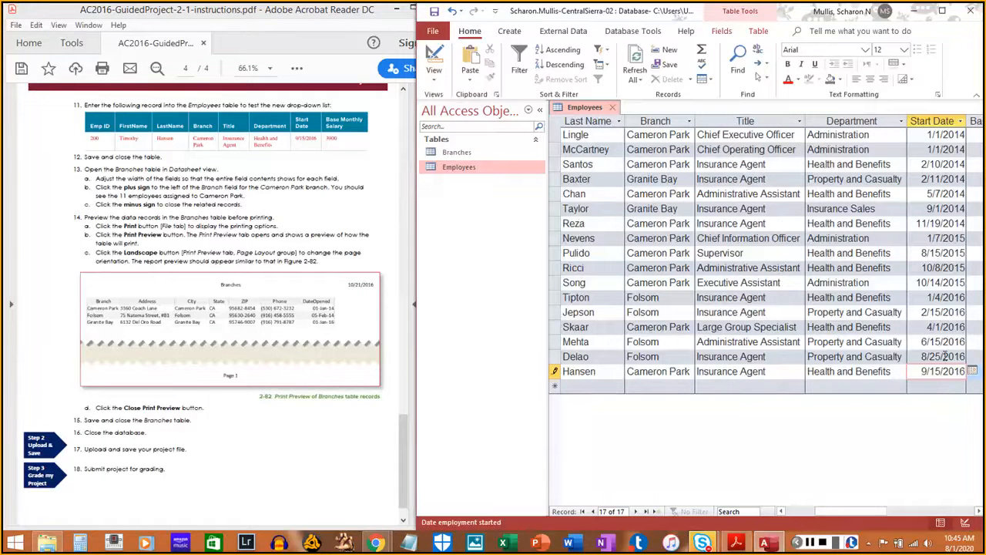
{"action": "key", "text": "Tab"}
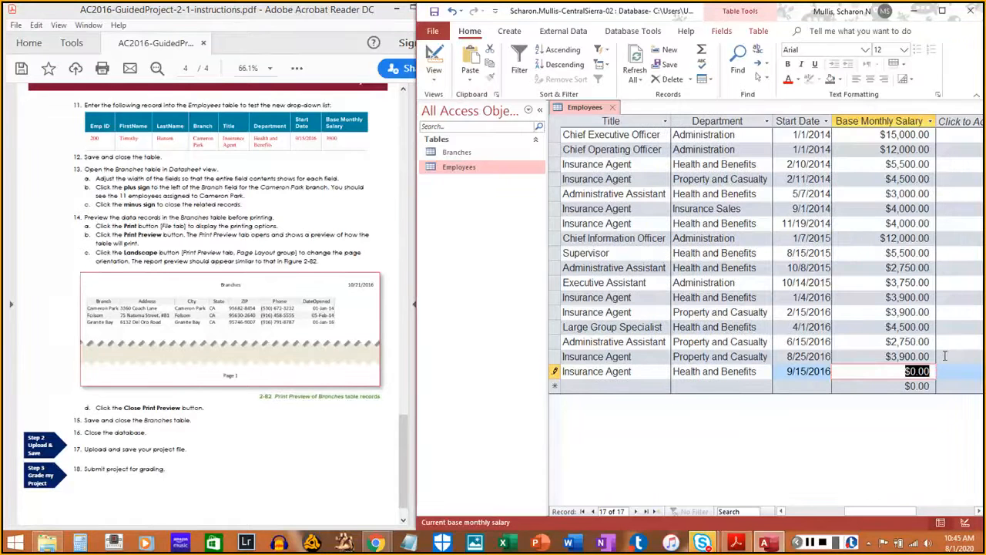
{"action": "type", "text": "3900"}
{"action": "key", "text": "Tab"}
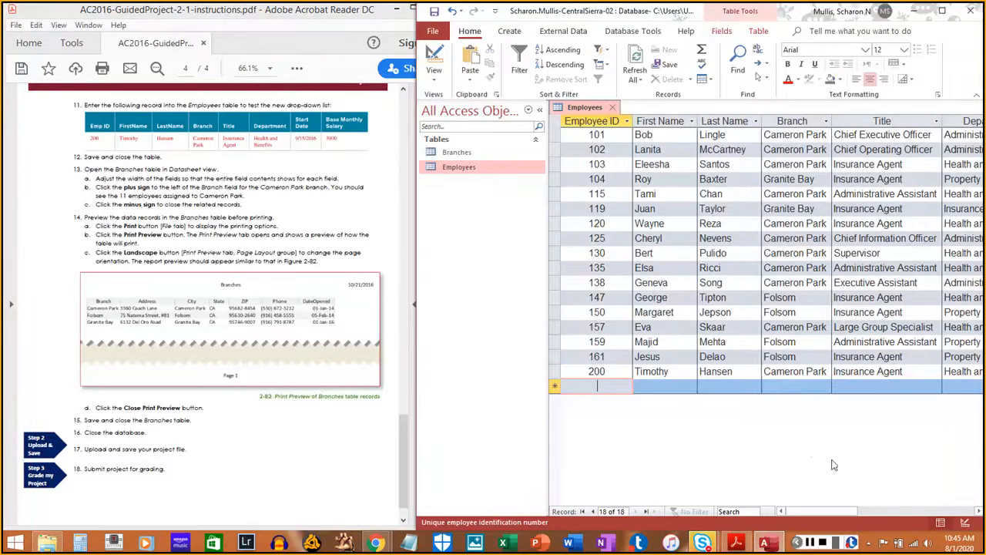
{"action": "mouse_move", "coordinate": [832, 511]}
{"action": "left_mouse_down"}
{"action": "mouse_move", "coordinate": [948, 511]}
{"action": "mouse_move", "coordinate": [839, 510]}
{"action": "left_mouse_up"}
- Save and close the Employees table, and highlight instructions 11 and 12 in the PDF
{"action": "left_click_drag", "start_coordinate": [85, 104], "coordinate": [342, 105]}
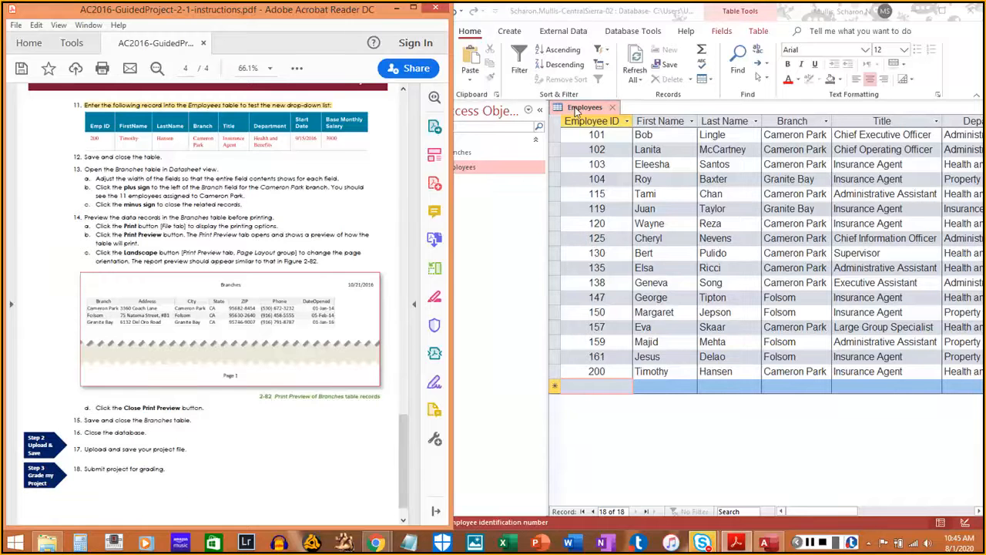
{"action": "right_click", "coordinate": [576, 112]}
{"action": "left_click", "coordinate": [582, 116]}
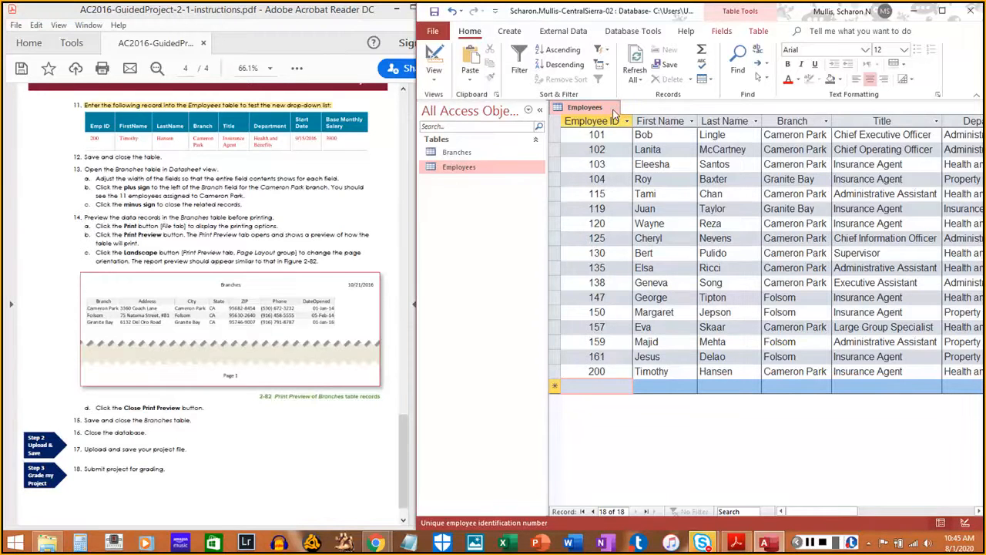
{"action": "left_click", "coordinate": [91, 157]}
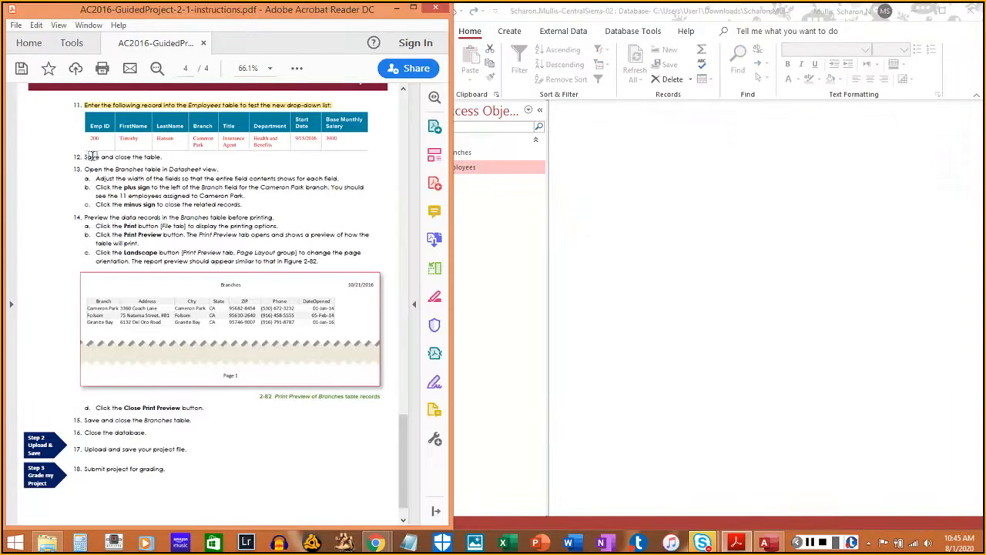
{"action": "left_click_drag", "start_coordinate": [91, 156], "coordinate": [167, 156]}
{"action": "left_click", "coordinate": [775, 322]}
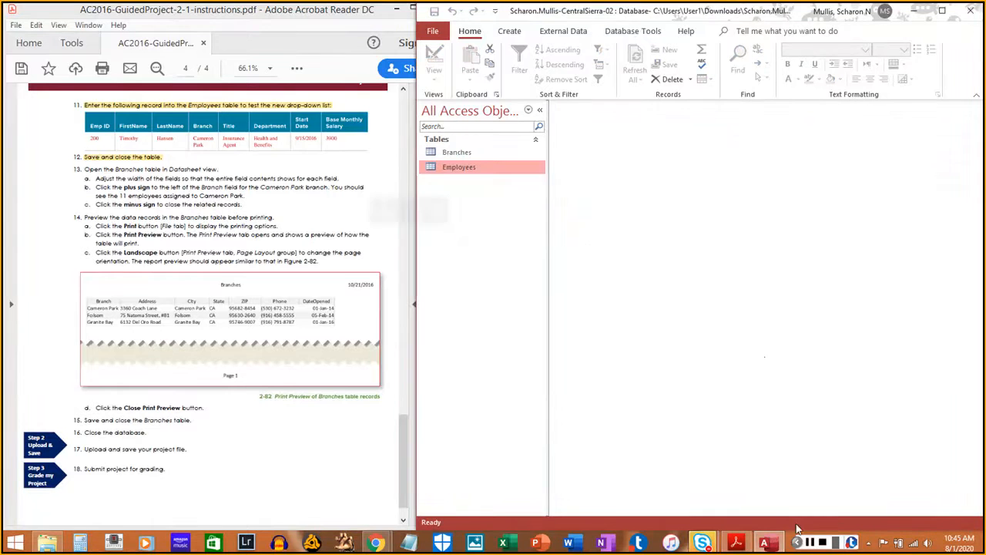
{"action": "left_click", "coordinate": [809, 542]}
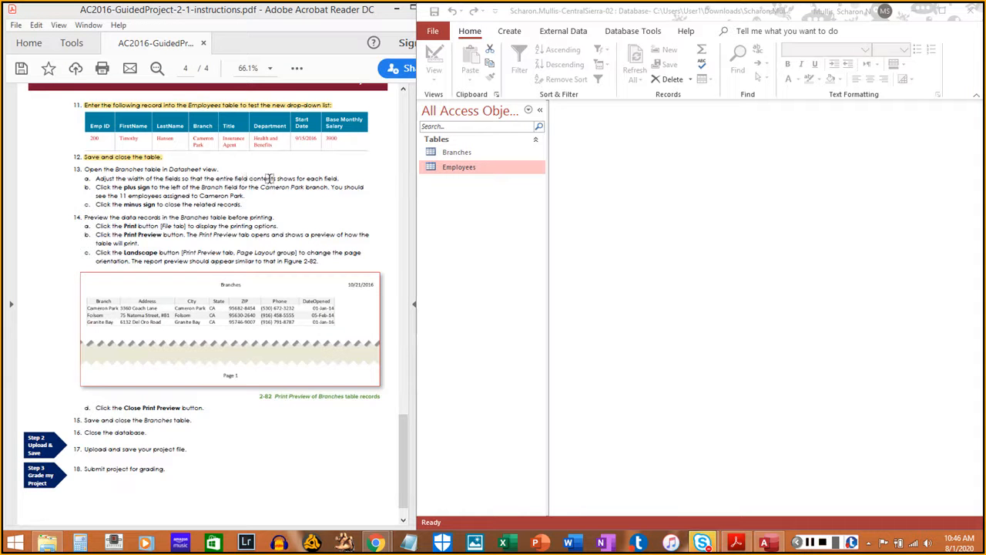
- Open the Branches table in Datasheet view and fit all column widths to their contents
{"action": "left_click", "coordinate": [464, 156]}
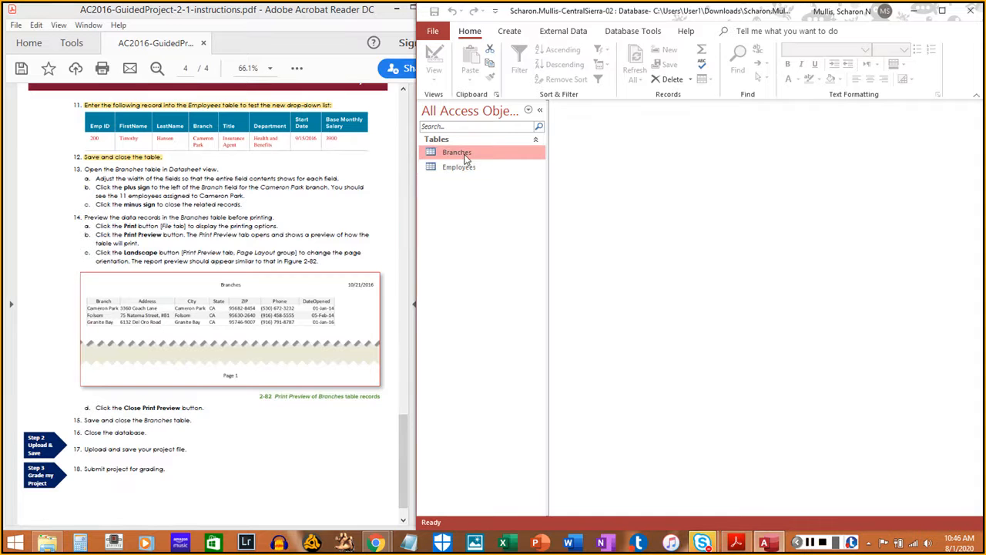
{"action": "right_click", "coordinate": [464, 158]}
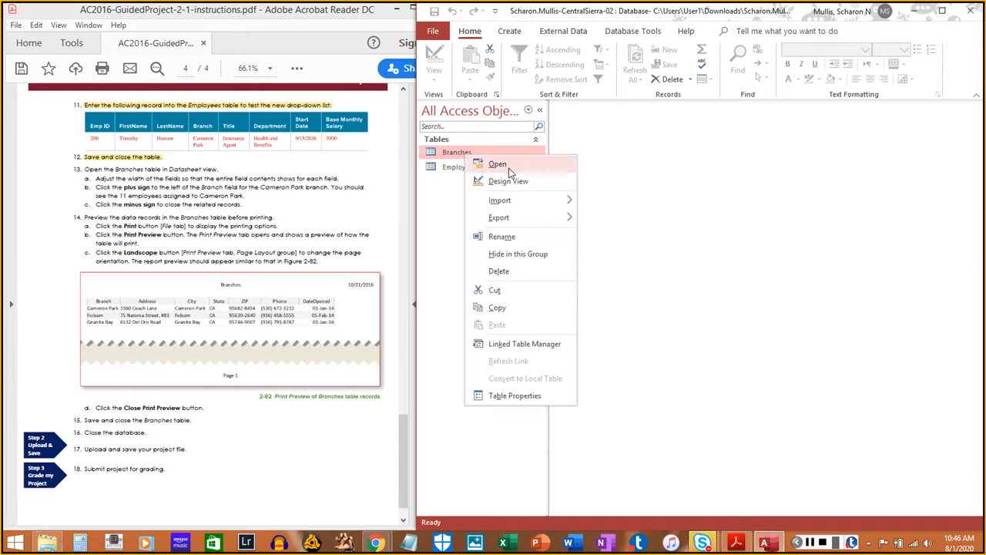
{"action": "double_click", "coordinate": [456, 155]}
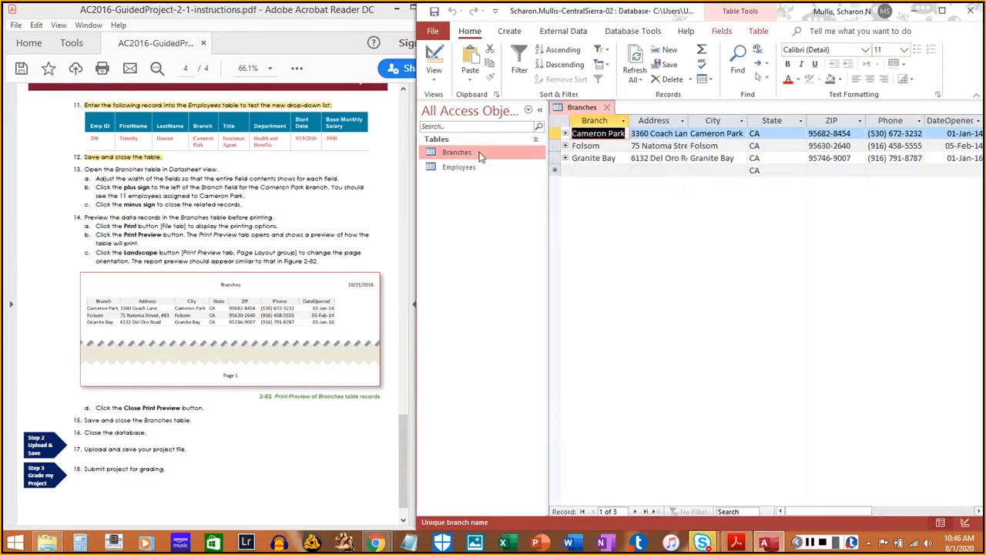
{"action": "left_click", "coordinate": [555, 122]}
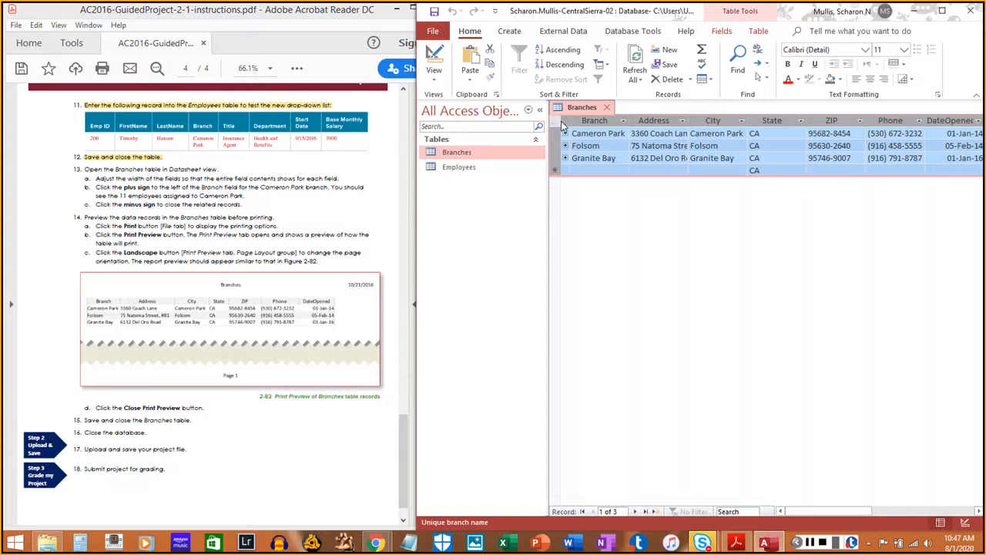
{"action": "double_click", "coordinate": [688, 120]}
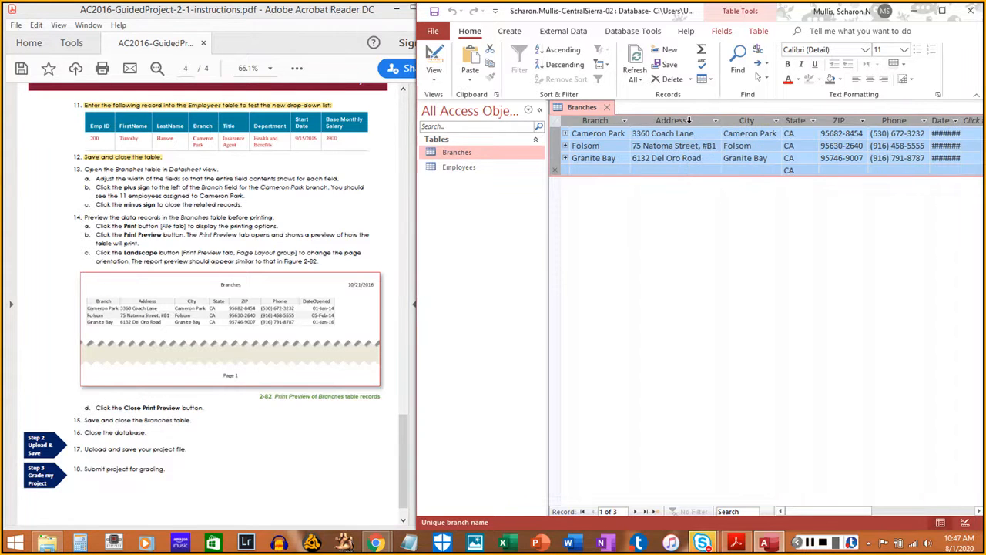
- Fit the DateOpened column of the Branches table to its contents and highlight instruction 13a in the PDF
{"action": "double_click", "coordinate": [964, 120]}
{"action": "left_click", "coordinate": [961, 120]}
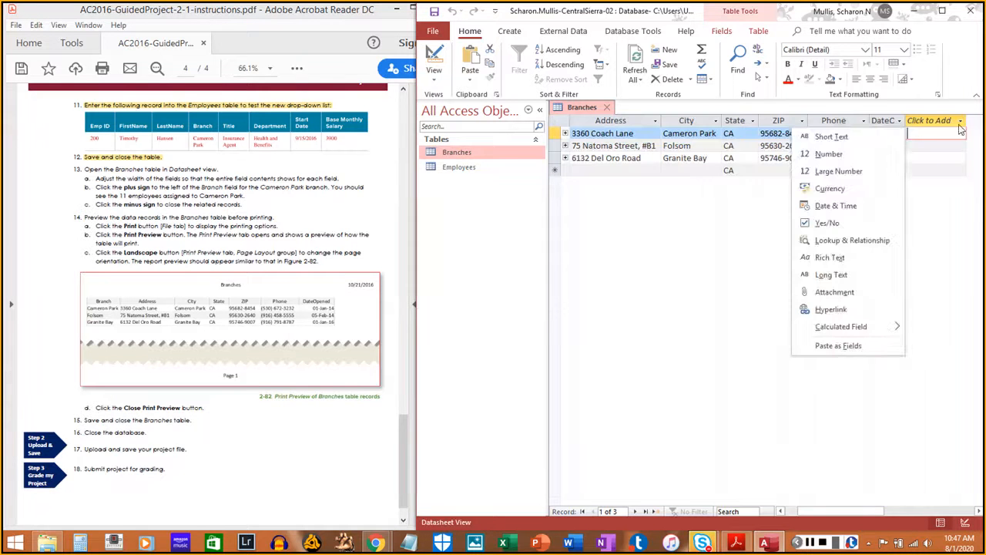
{"action": "left_click", "coordinate": [753, 393]}
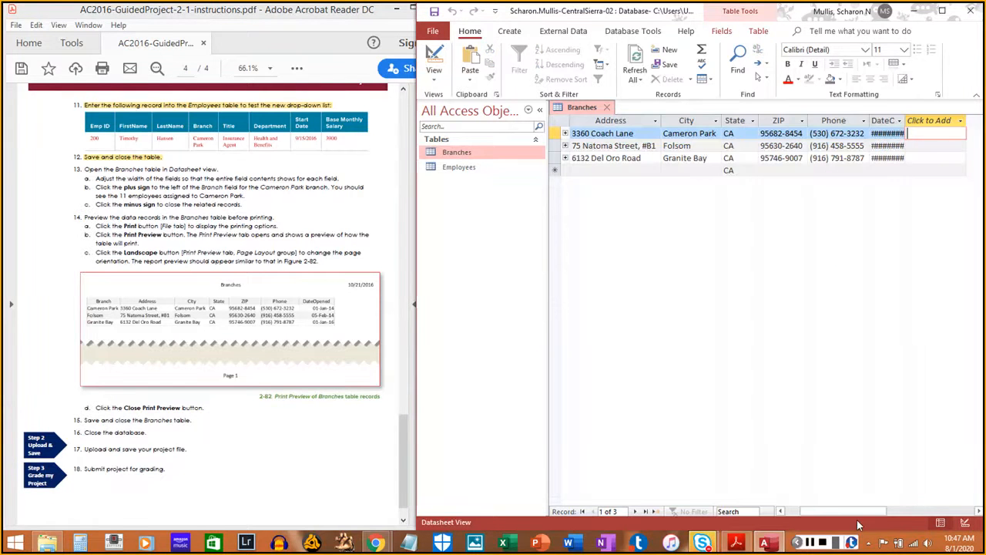
{"action": "left_click_drag", "start_coordinate": [844, 510], "coordinate": [886, 511]}
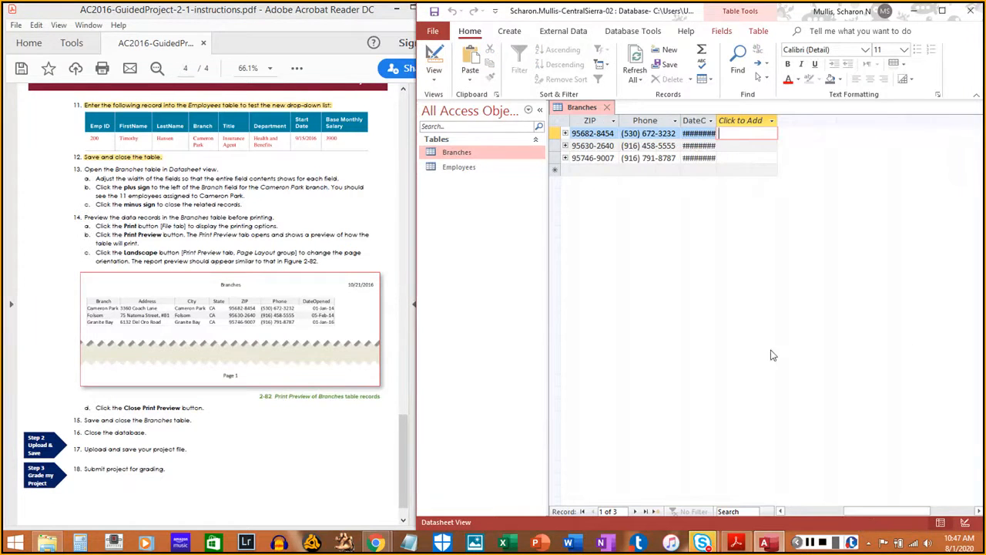
{"action": "double_click", "coordinate": [717, 121]}
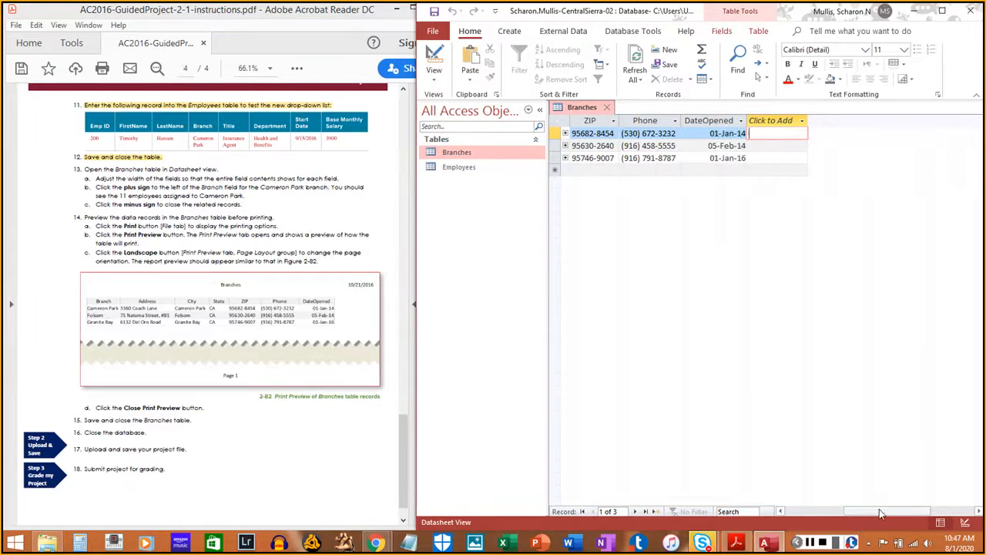
{"action": "left_click_drag", "start_coordinate": [883, 513], "coordinate": [798, 516]}
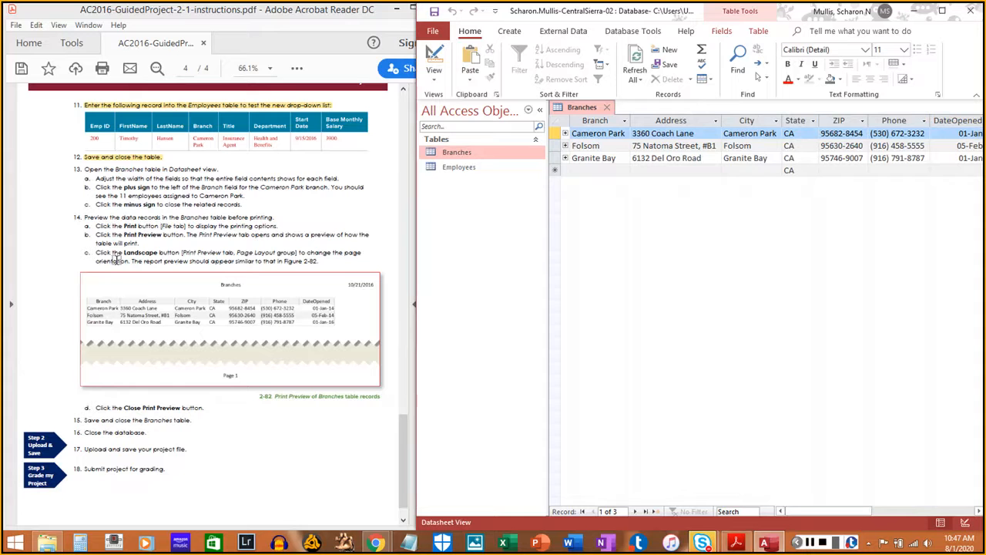
{"action": "left_click_drag", "start_coordinate": [96, 178], "coordinate": [338, 178]}
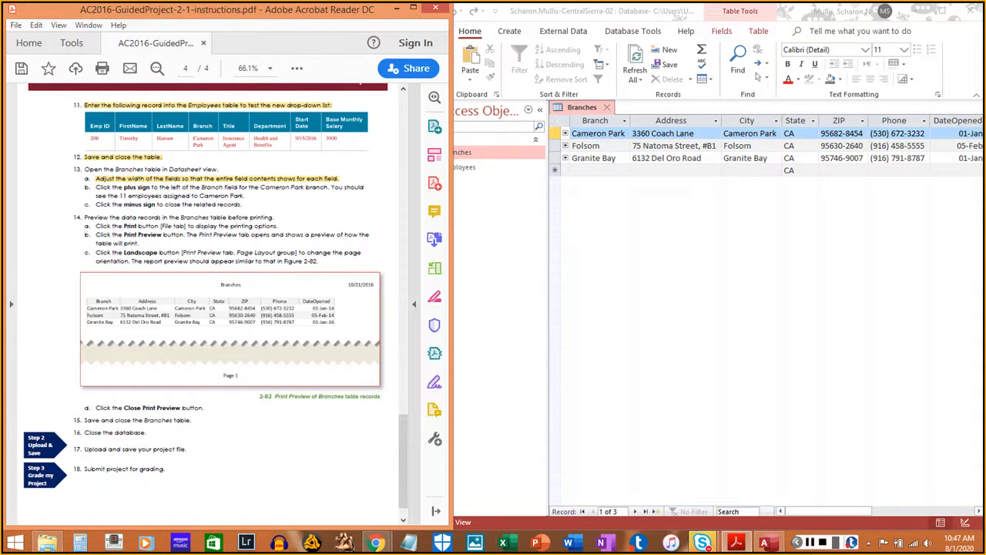
{"action": "left_click", "coordinate": [798, 544]}
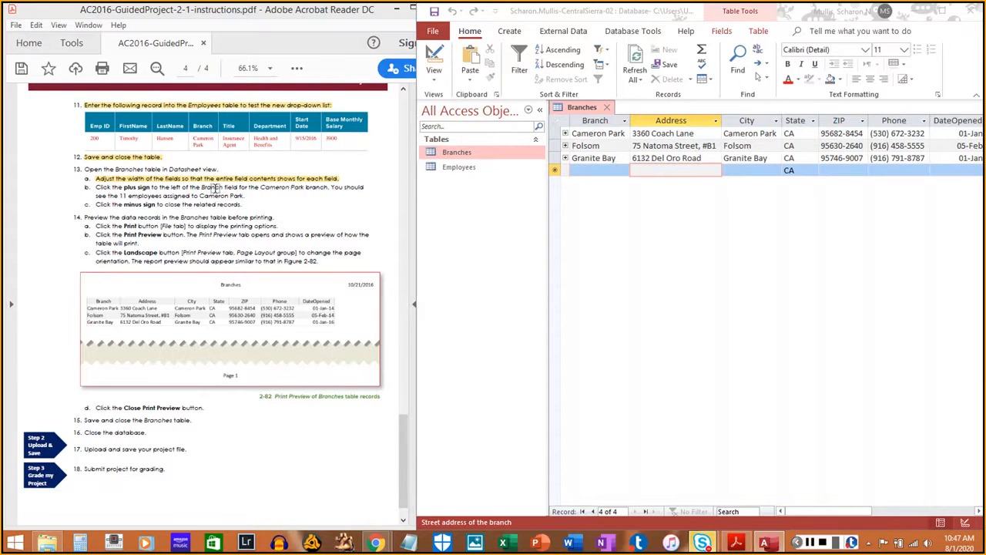
- Expand and collapse the related employee records of the Cameron Park, Folsom and Granite Bay branches in turn
{"action": "left_click", "coordinate": [566, 134]}
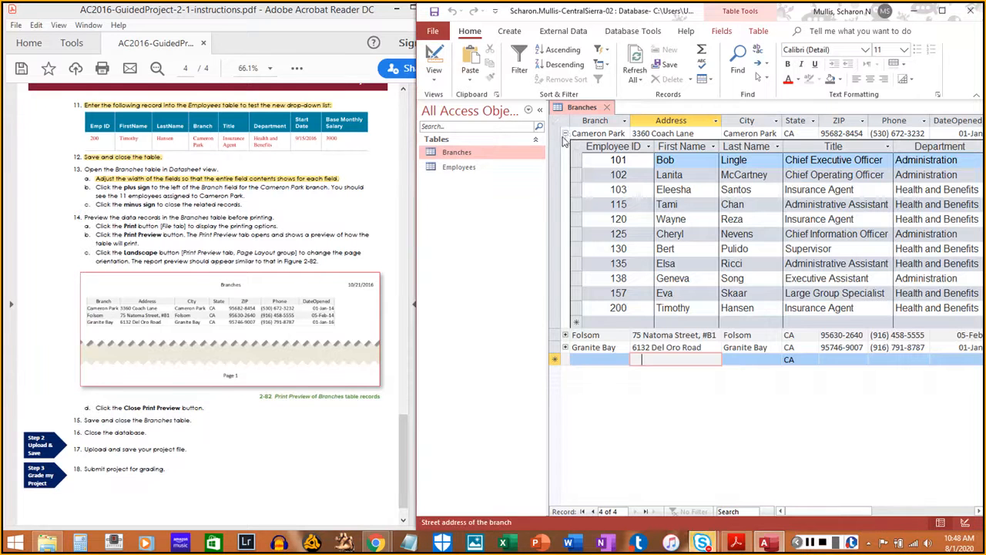
{"action": "left_click", "coordinate": [565, 134]}
{"action": "left_click", "coordinate": [566, 134]}
{"action": "left_click", "coordinate": [566, 134]}
{"action": "left_click", "coordinate": [564, 145]}
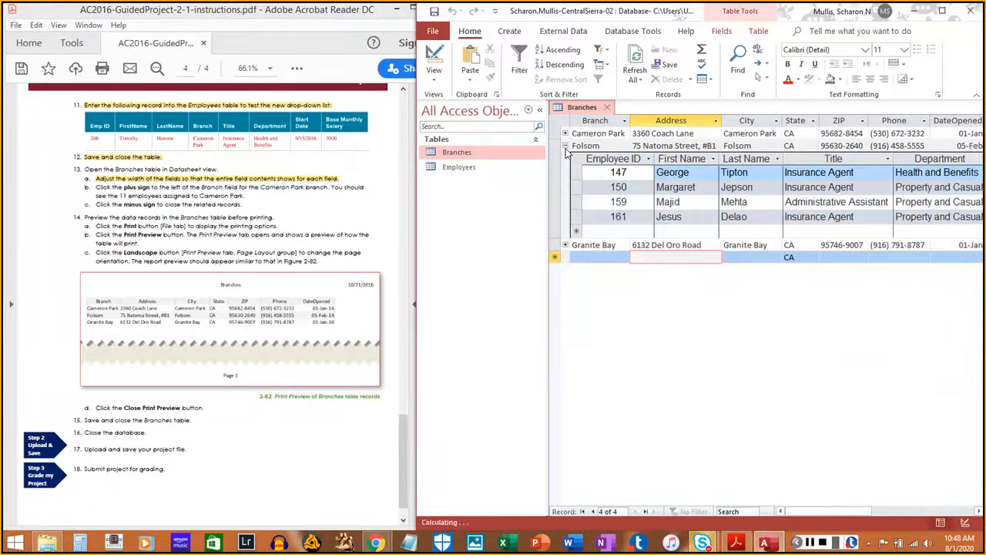
{"action": "left_click", "coordinate": [566, 145]}
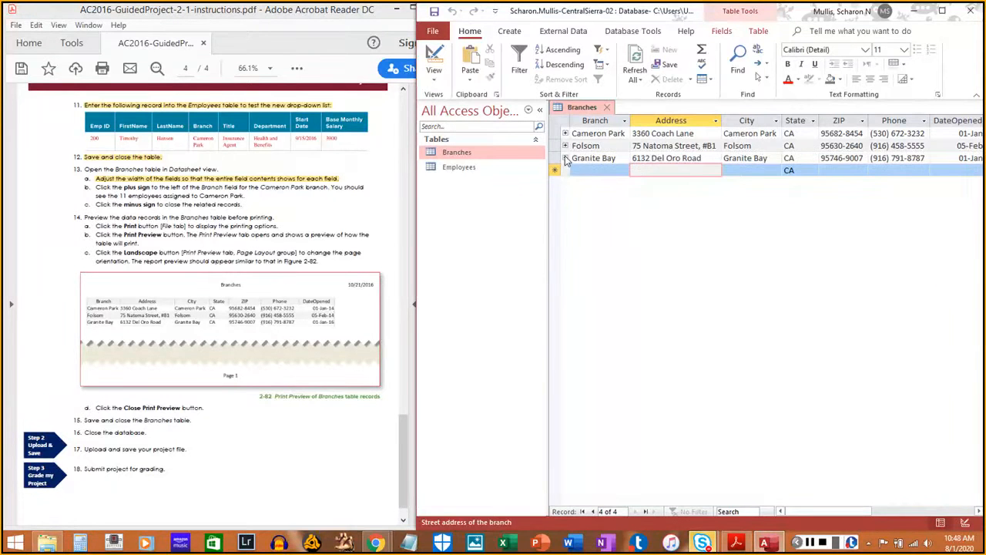
{"action": "left_click", "coordinate": [565, 158]}
{"action": "left_click", "coordinate": [564, 158]}
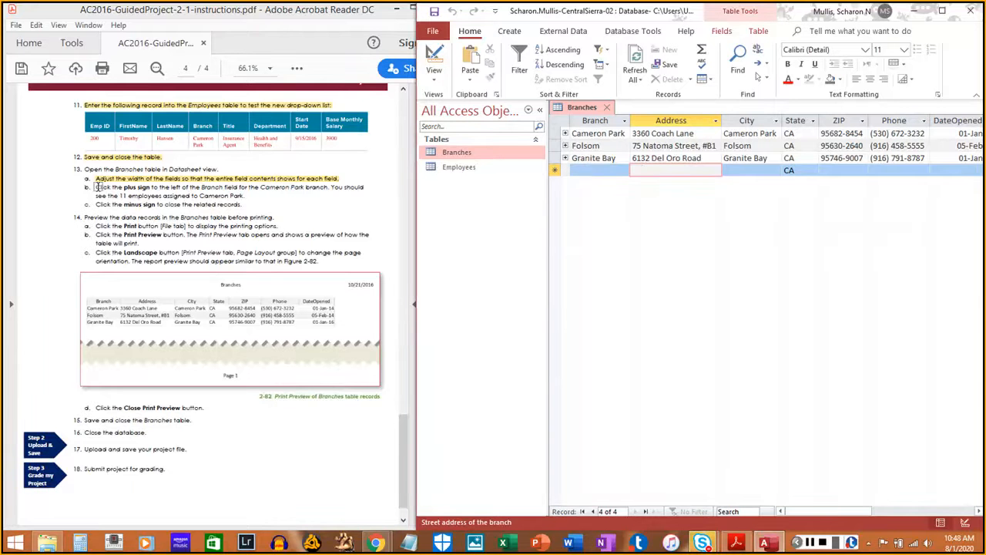
- Expand the Cameron Park branch and check its number of related employee records, comparing it with the Folsom branch
{"action": "left_click", "coordinate": [565, 133]}
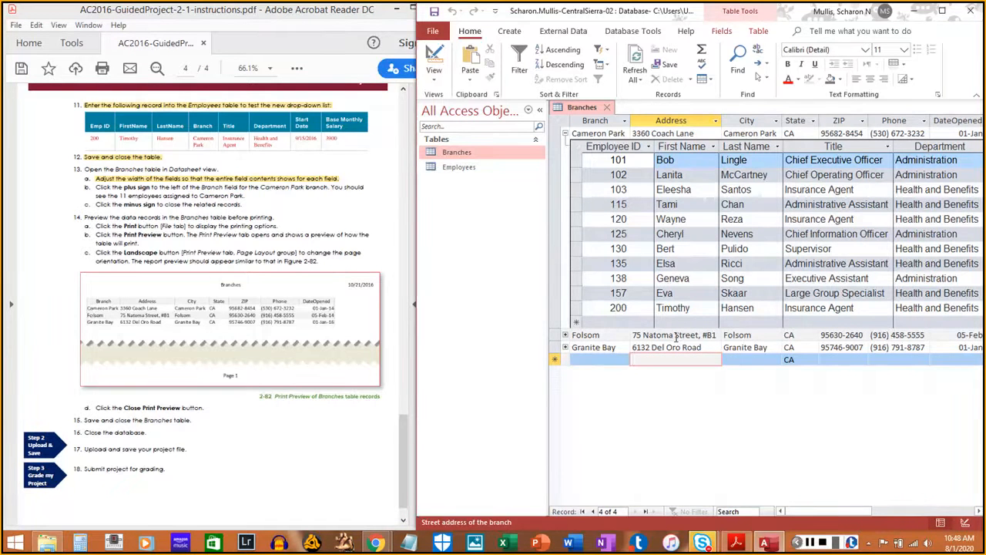
{"action": "left_click", "coordinate": [674, 248]}
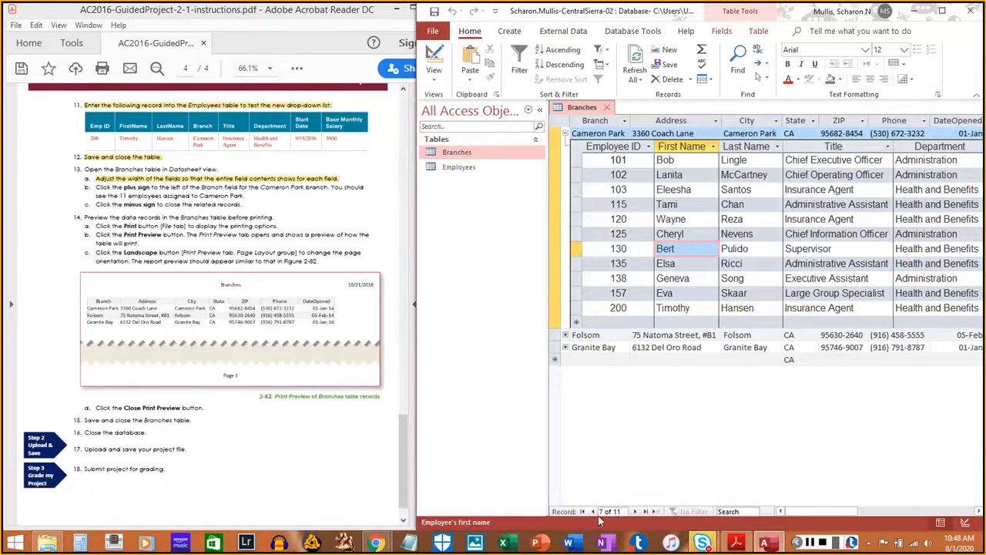
{"action": "left_click", "coordinate": [565, 335]}
{"action": "left_click", "coordinate": [632, 375]}
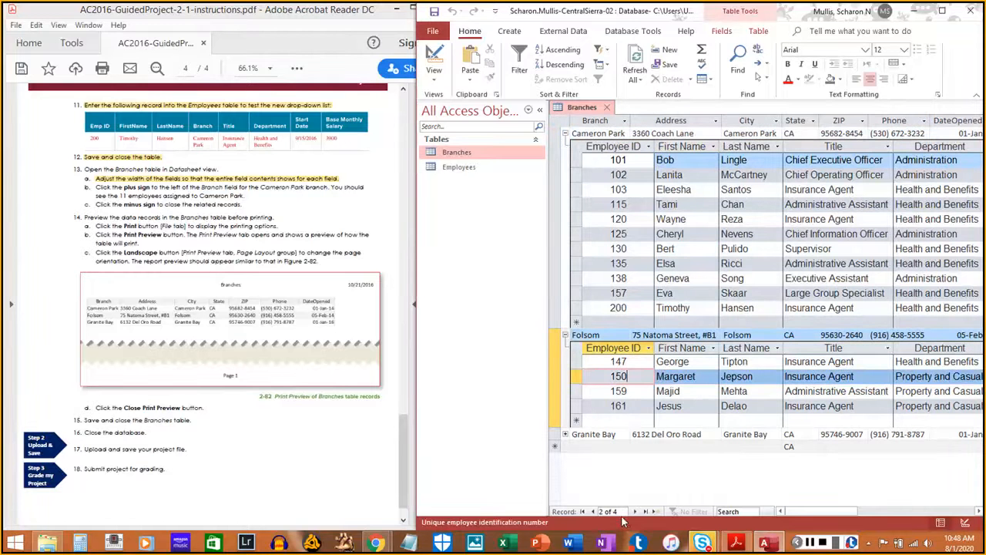
{"action": "left_click", "coordinate": [564, 334]}
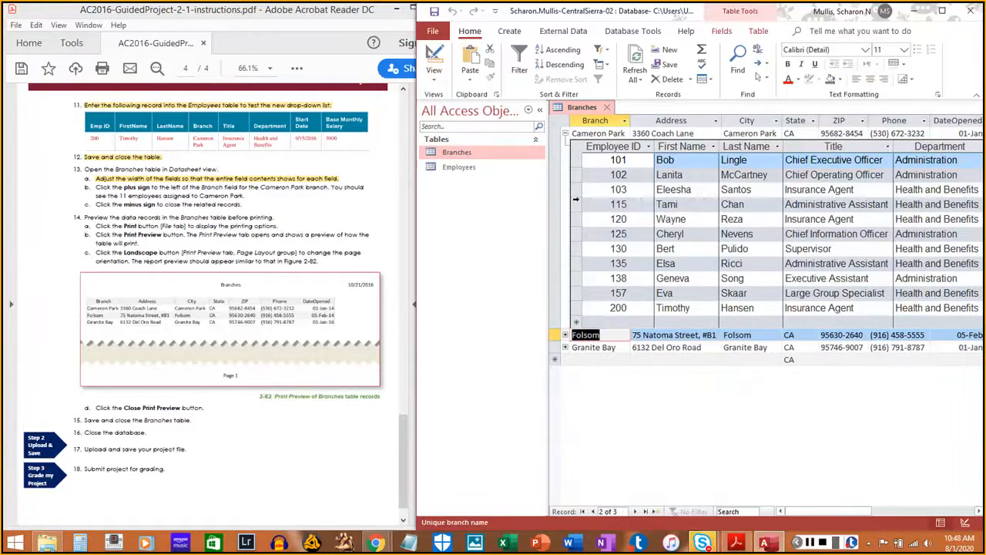
{"action": "left_click", "coordinate": [680, 204]}
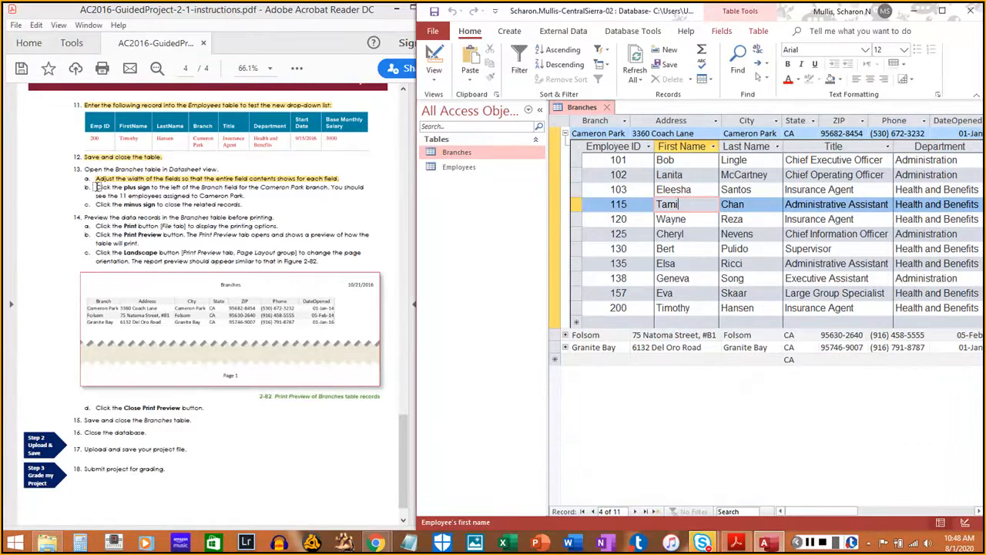
- Highlight instruction 13b in the PDF, collapse the Cameron Park branch's related records, and highlight instruction 13c
{"action": "left_click_drag", "start_coordinate": [95, 187], "coordinate": [221, 199]}
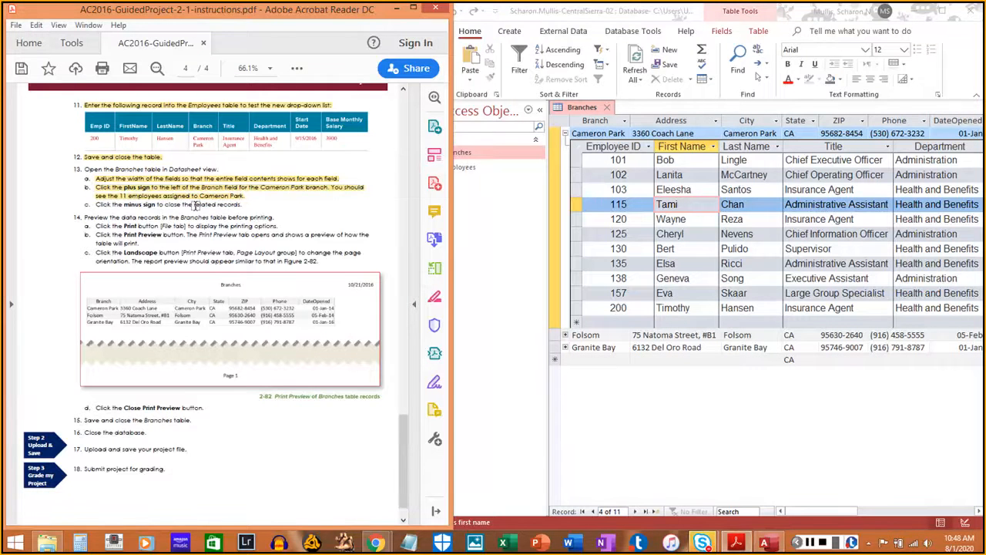
{"action": "left_click", "coordinate": [565, 133]}
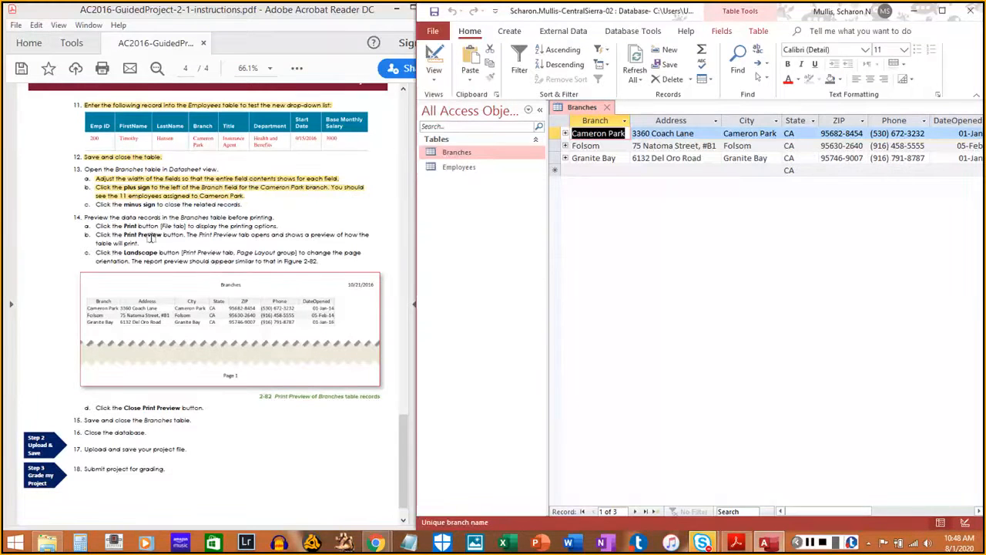
{"action": "left_click_drag", "start_coordinate": [96, 204], "coordinate": [242, 205]}
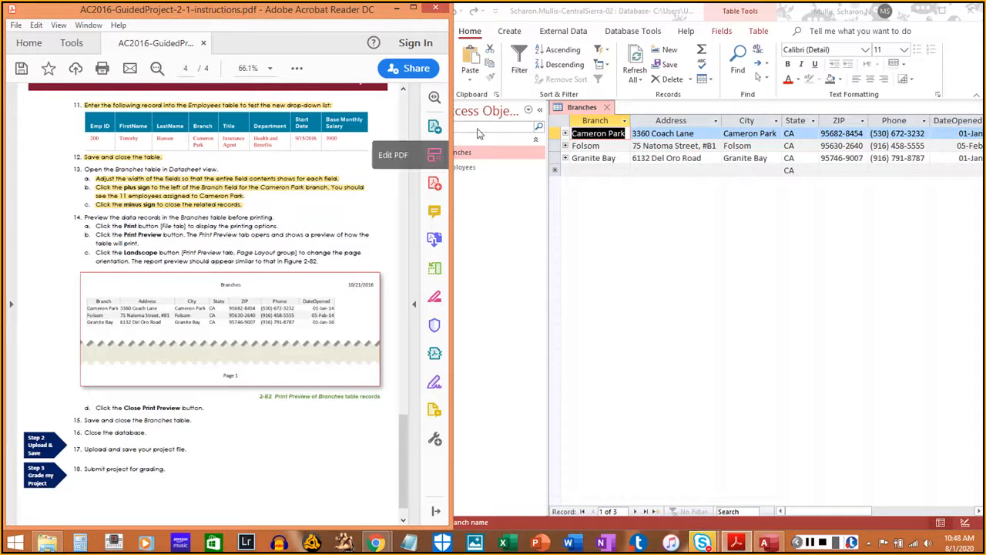
- Open the Branches table in Print Preview and set the page orientation to Landscape
{"action": "left_click", "coordinate": [972, 62]}
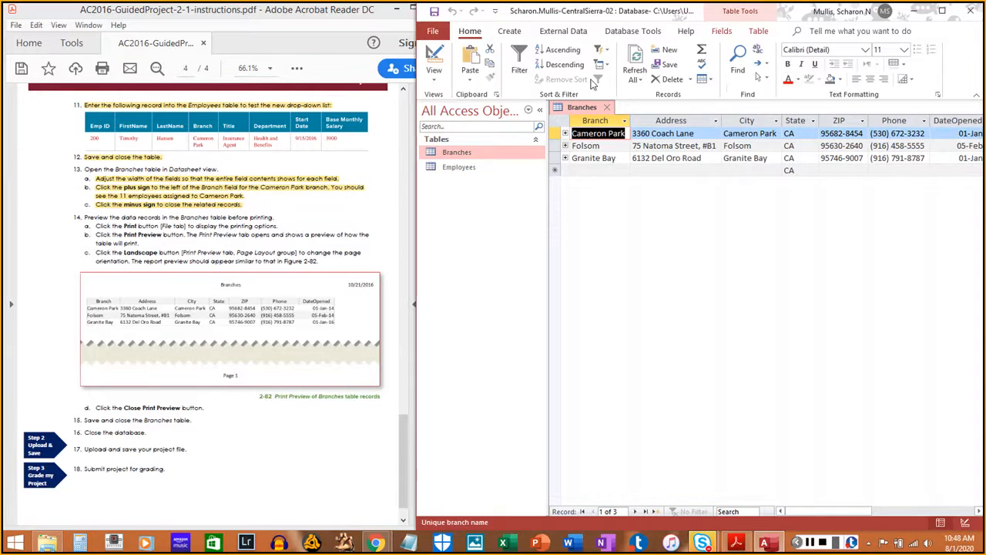
{"action": "left_click", "coordinate": [435, 33]}
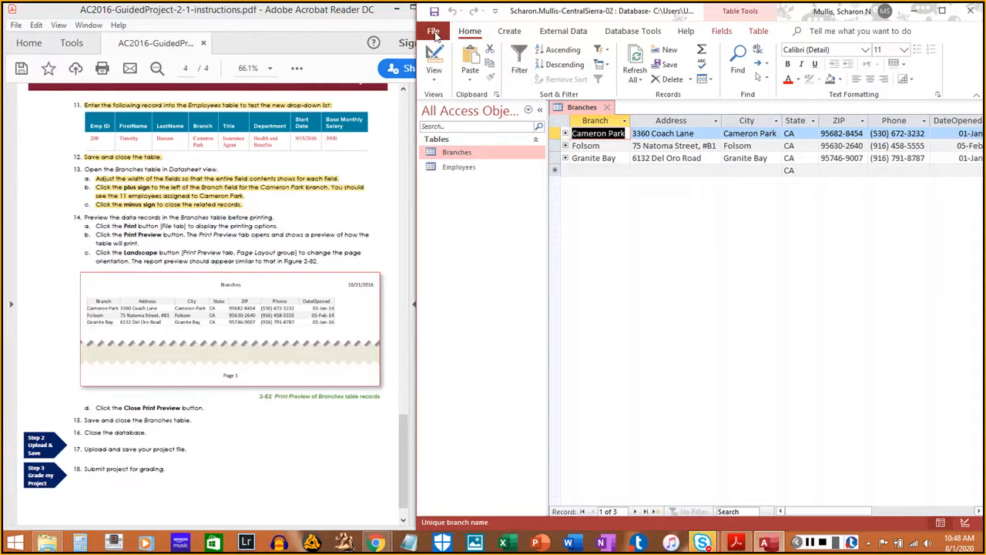
{"action": "left_click", "coordinate": [457, 218]}
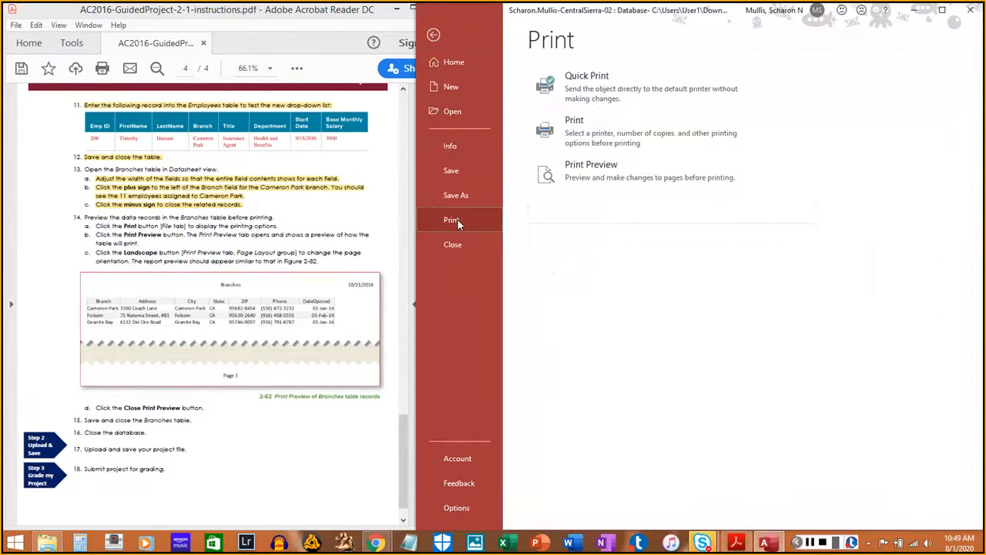
{"action": "left_click", "coordinate": [635, 167]}
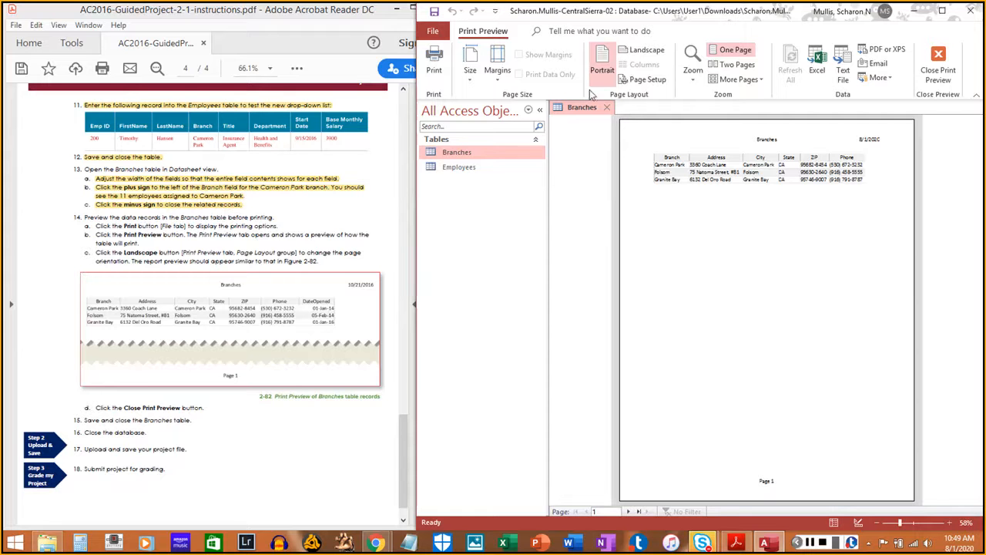
{"action": "left_click", "coordinate": [642, 53]}
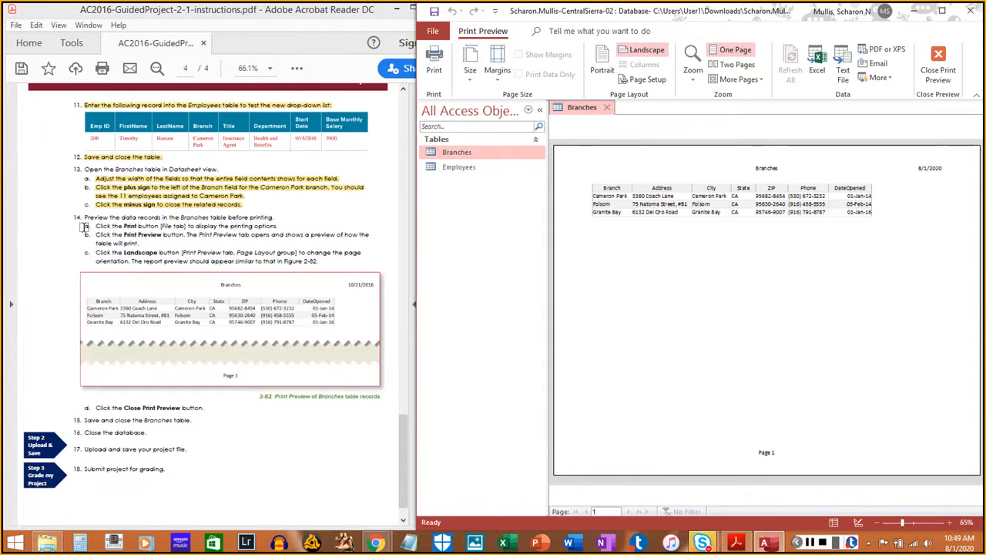
- Highlight instructions 14a through 14d in the PDF, undoing the first highlight that runs from 14a into part of 14b
{"action": "left_click_drag", "start_coordinate": [98, 226], "coordinate": [303, 235]}
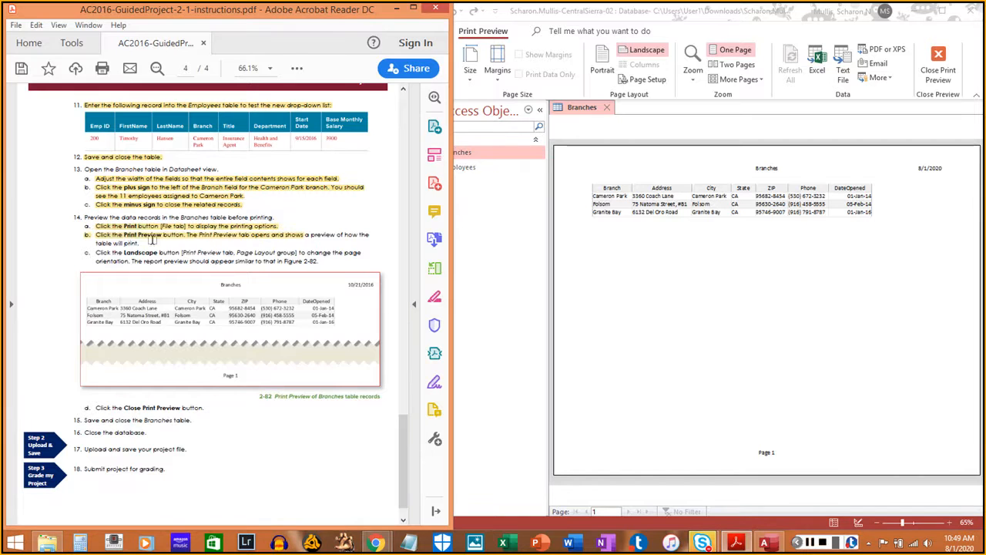
{"action": "key", "text": "ctrl+z"}
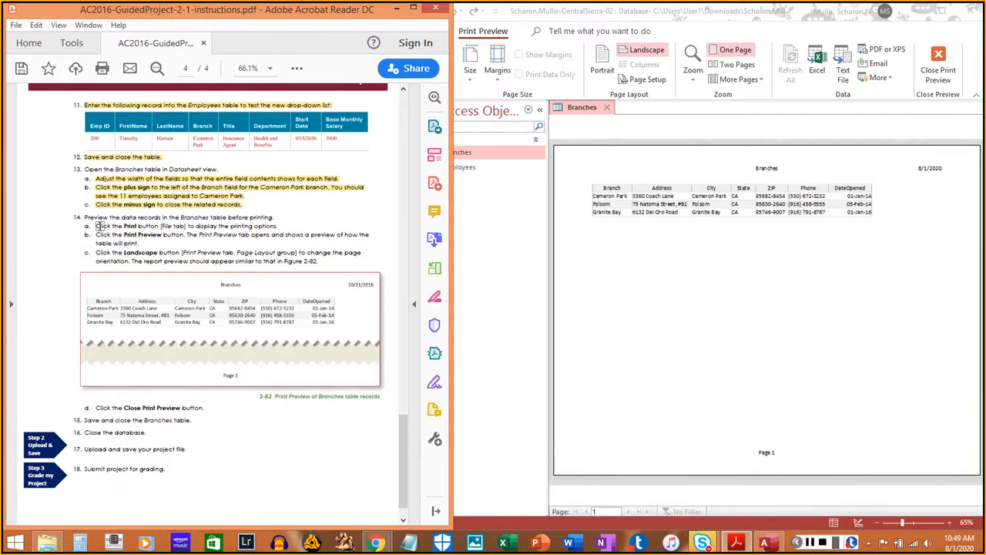
{"action": "left_click_drag", "start_coordinate": [98, 225], "coordinate": [288, 227]}
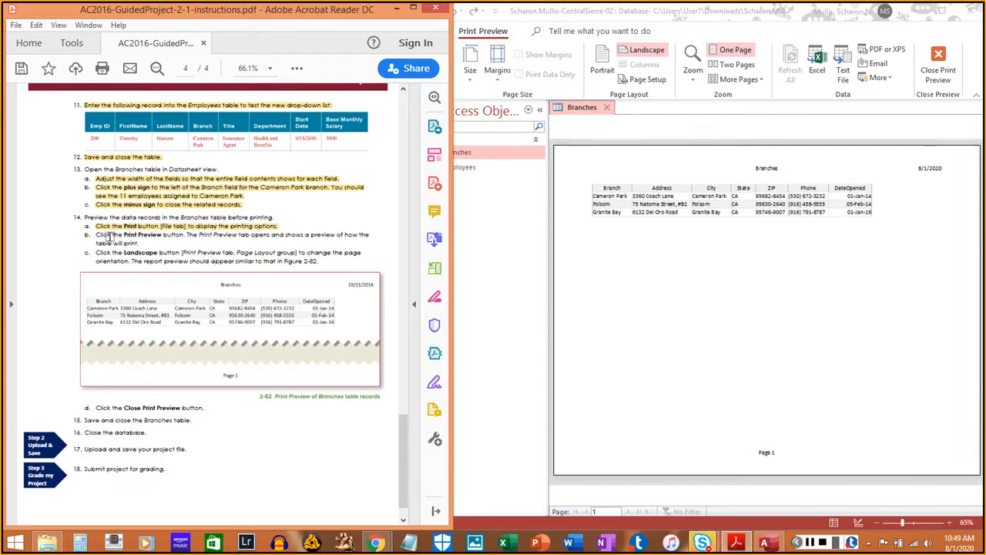
{"action": "left_click_drag", "start_coordinate": [96, 234], "coordinate": [124, 243]}
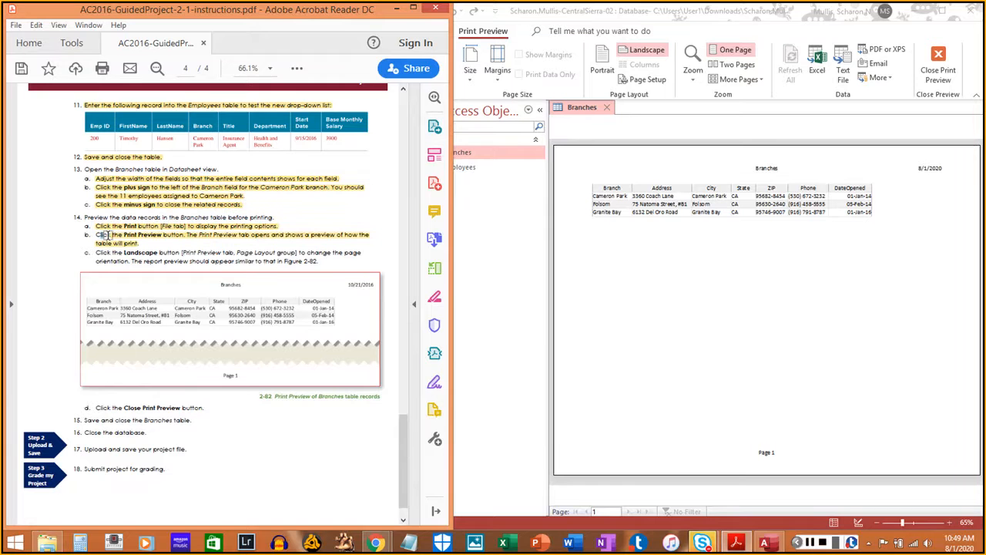
{"action": "left_click", "coordinate": [102, 235]}
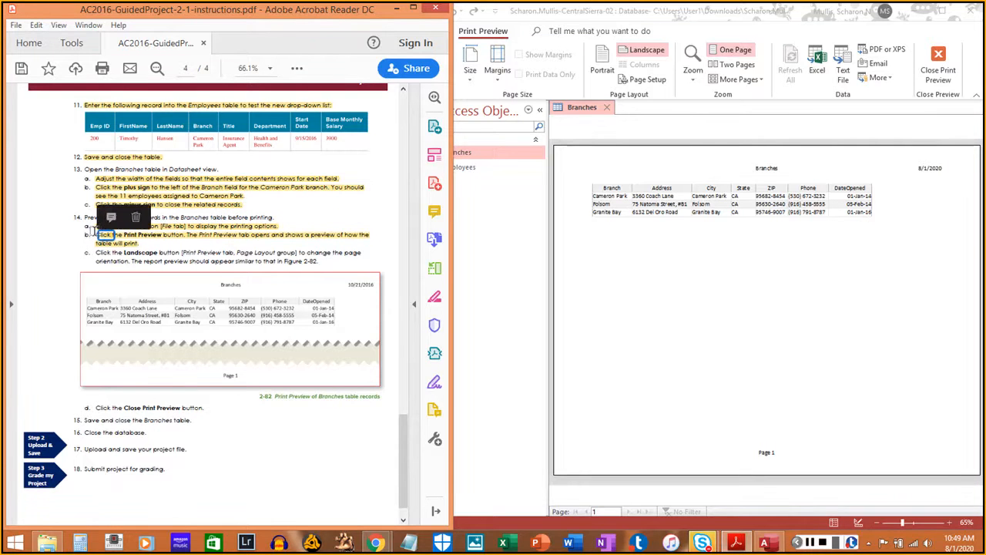
{"action": "left_click_drag", "start_coordinate": [96, 252], "coordinate": [314, 264]}
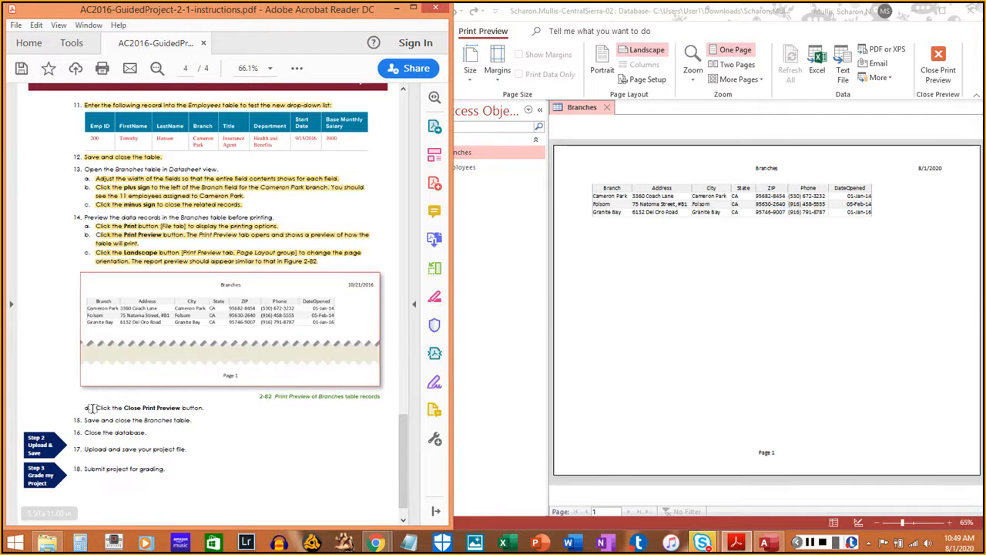
{"action": "left_click_drag", "start_coordinate": [94, 409], "coordinate": [202, 408]}
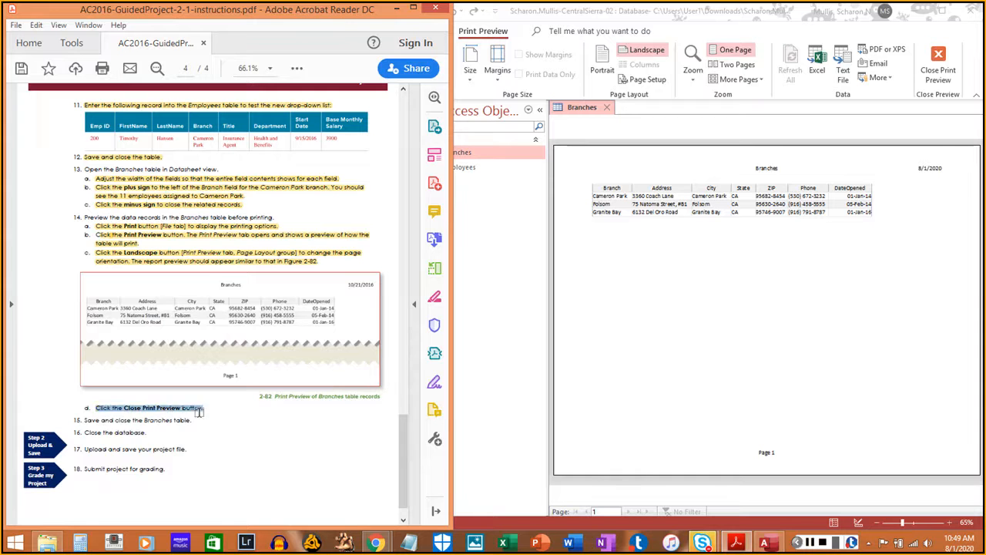
- Close Print Preview, and save and close the Branches table
{"action": "left_click", "coordinate": [938, 69]}
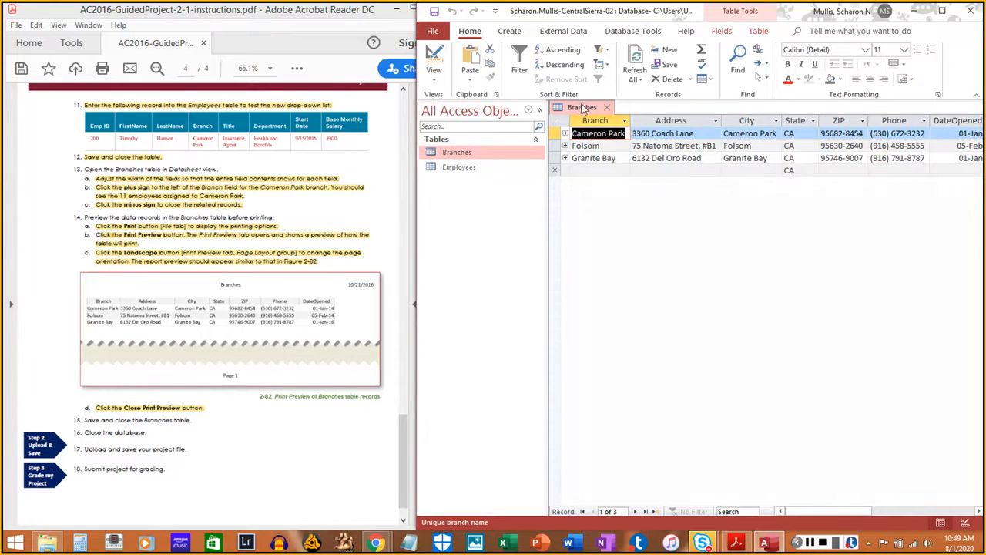
{"action": "right_click", "coordinate": [582, 107]}
{"action": "left_click", "coordinate": [612, 114]}
{"action": "right_click", "coordinate": [586, 109]}
{"action": "left_click", "coordinate": [610, 134]}
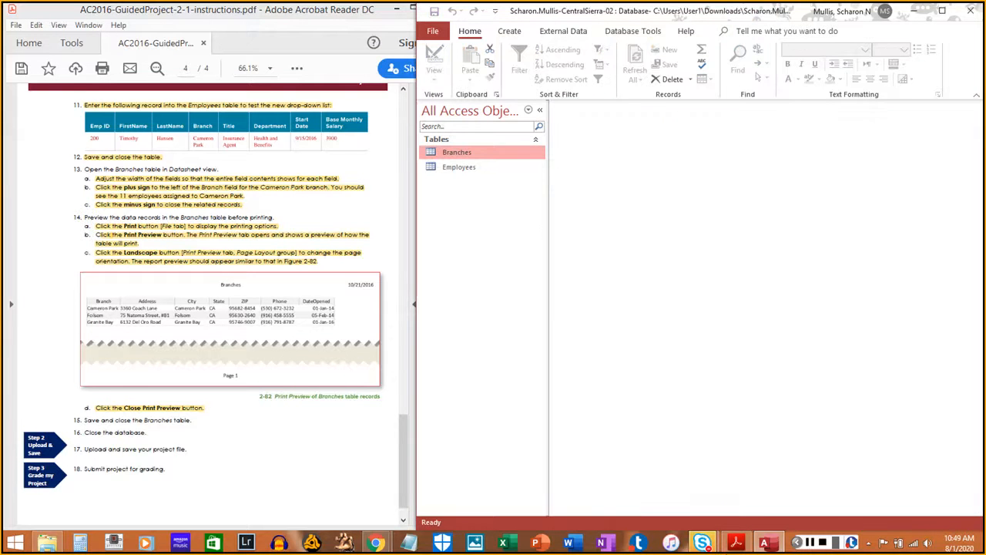
- Switch to the Skype conversation window and hide the preview of the shared screen
{"action": "mouse_move", "coordinate": [715, 544]}
{"action": "left_click", "coordinate": [766, 458]}
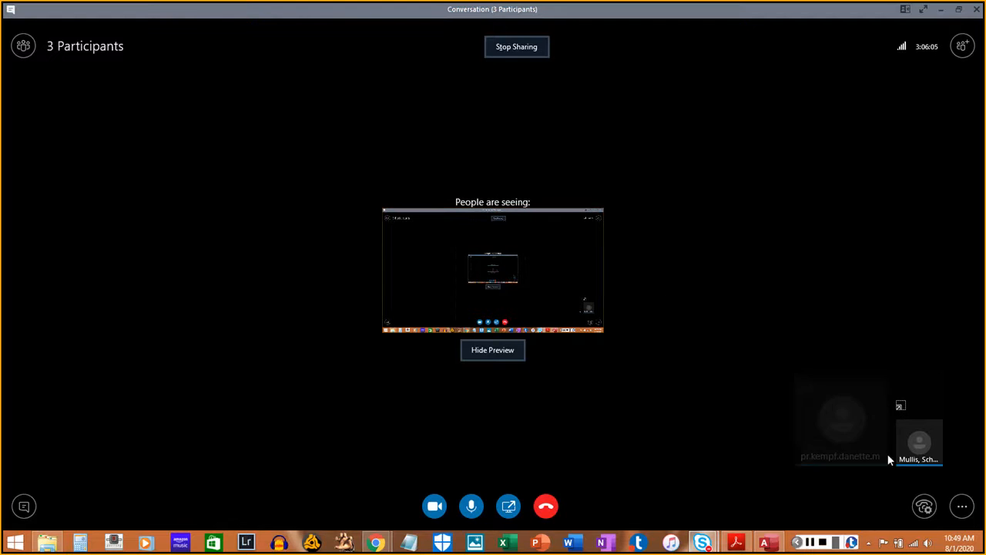
{"action": "left_click", "coordinate": [500, 350]}
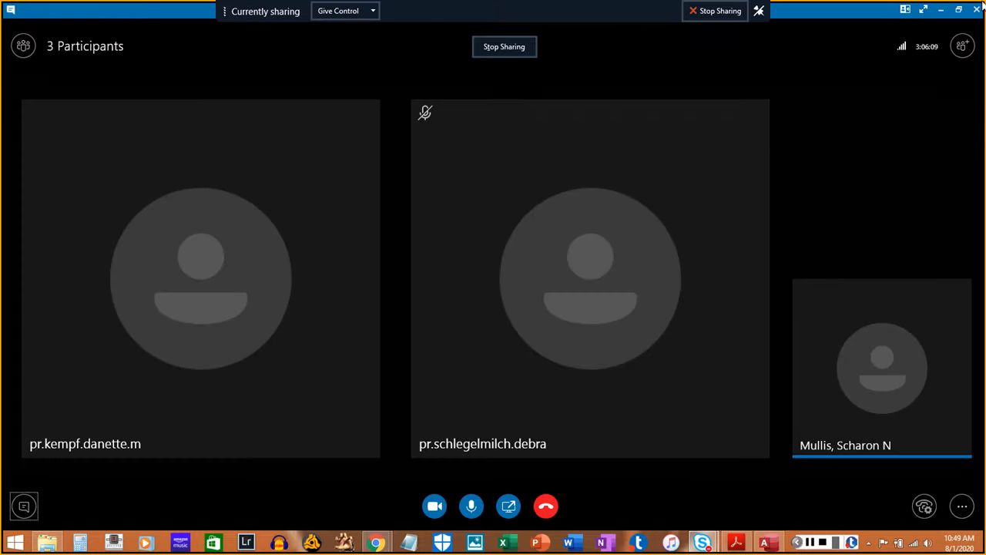
- Minimize the Skype window and highlight instructions 15 and 16 in the PDF
{"action": "left_click", "coordinate": [941, 10]}
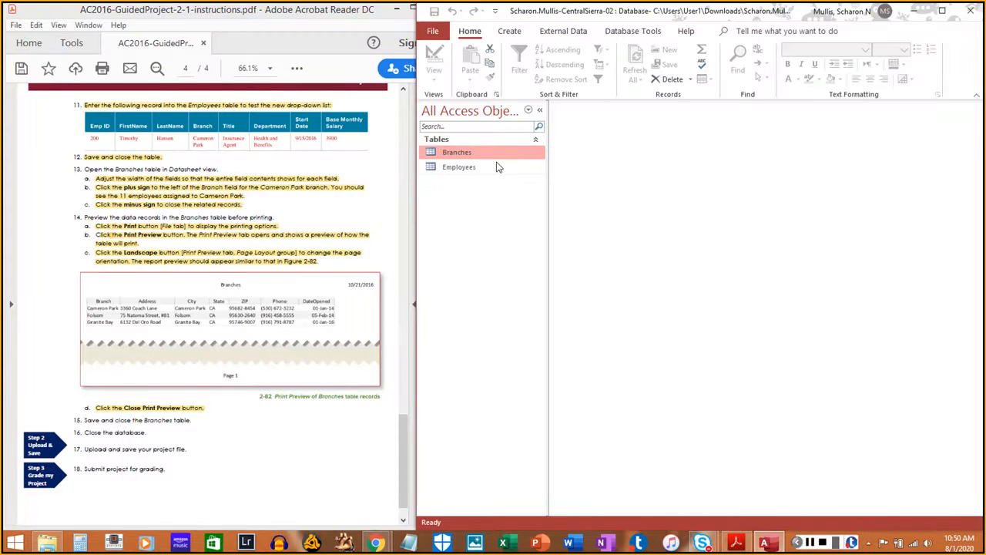
{"action": "left_click_drag", "start_coordinate": [83, 421], "coordinate": [177, 423]}
{"action": "left_click", "coordinate": [97, 433]}
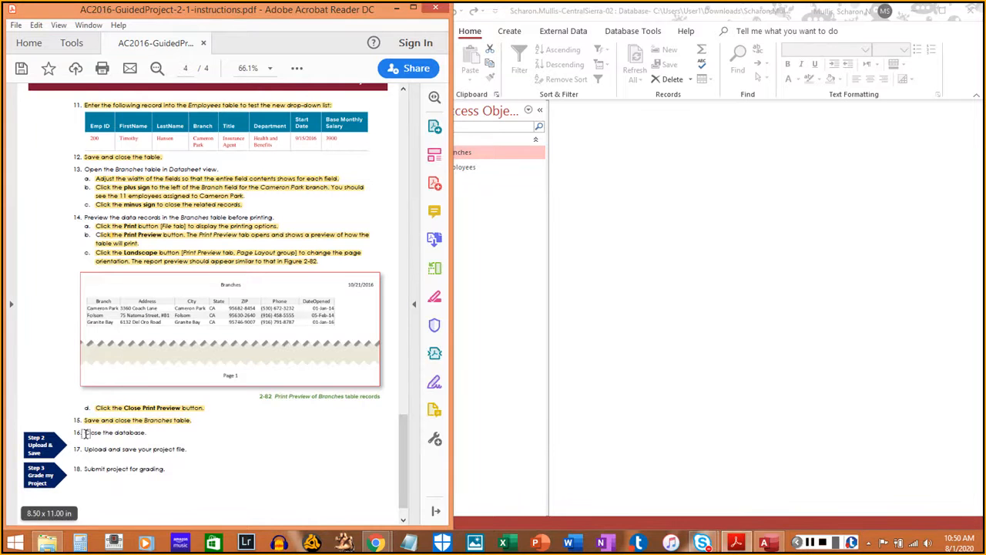
{"action": "left_click_drag", "start_coordinate": [84, 433], "coordinate": [146, 433]}
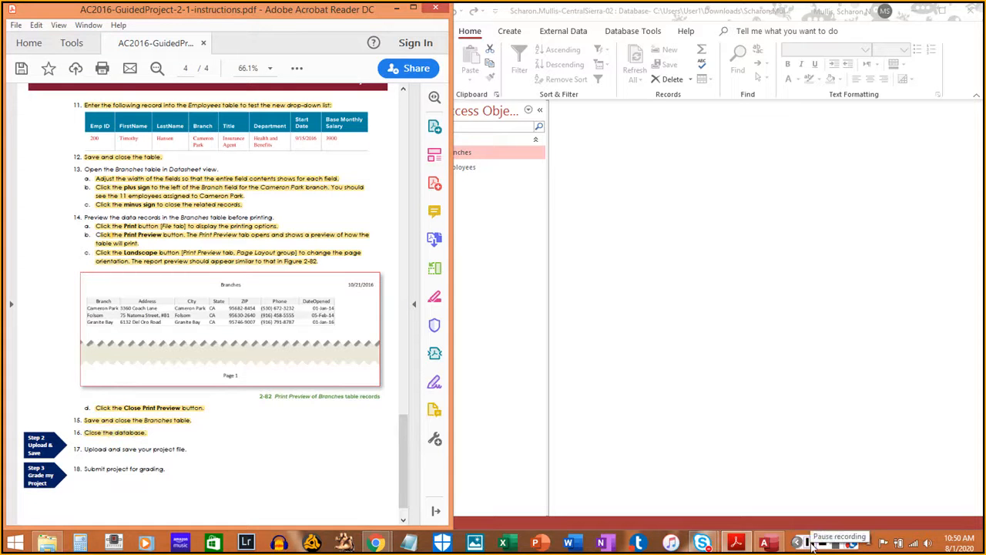
{"action": "left_click", "coordinate": [812, 544]}
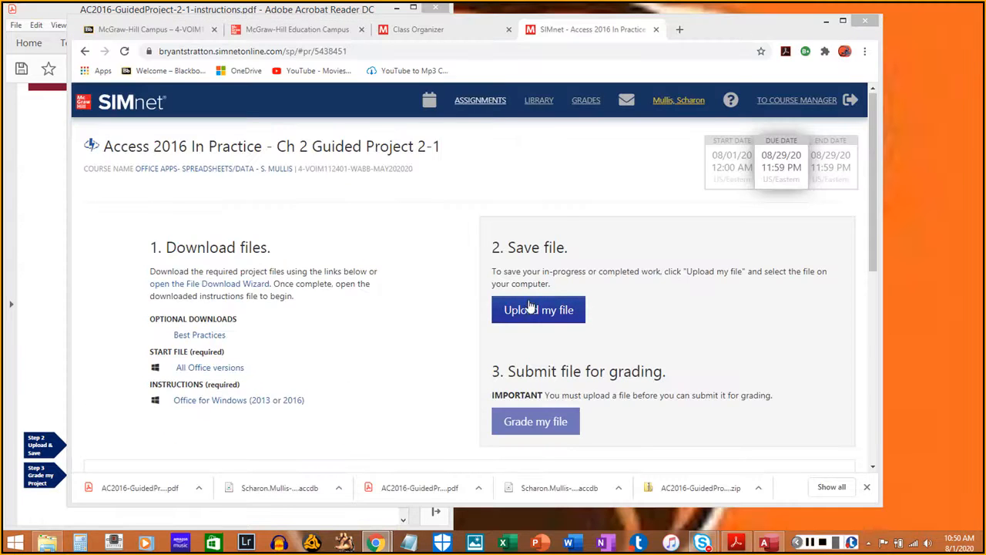
- In the SIMnet project page, upload the CentralSierra-02 Access database from the Downloads folder and submit it for grading
{"action": "left_click", "coordinate": [530, 309]}
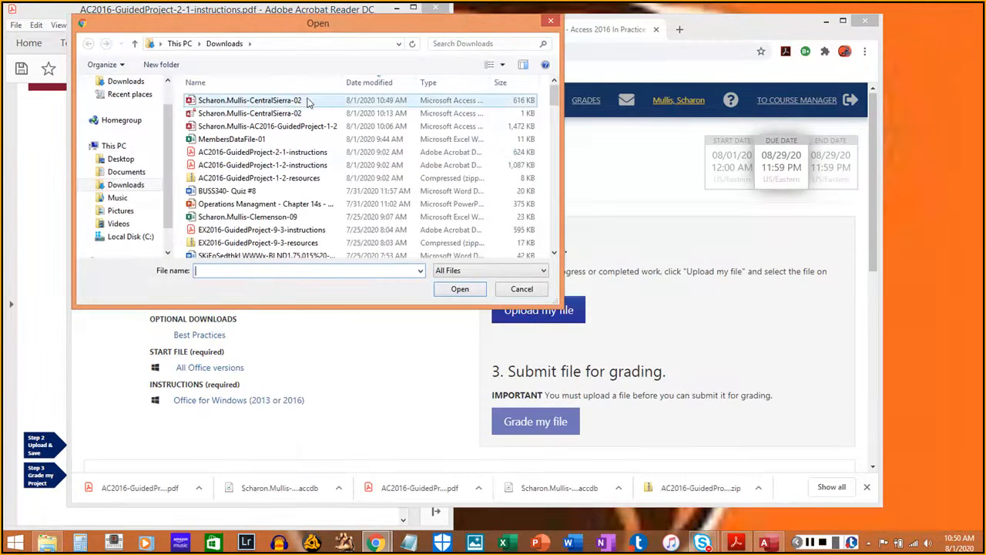
{"action": "left_click", "coordinate": [295, 105]}
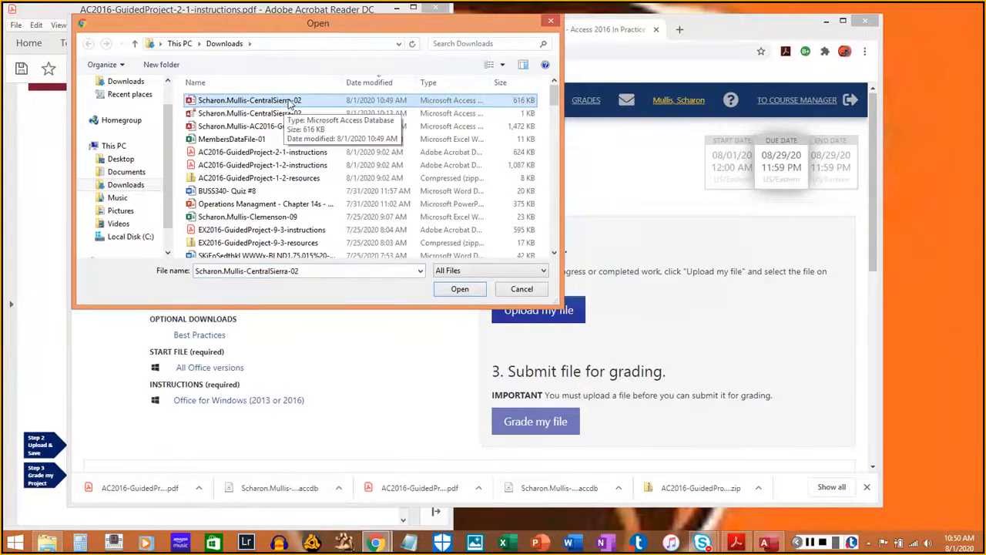
{"action": "double_click", "coordinate": [293, 102]}
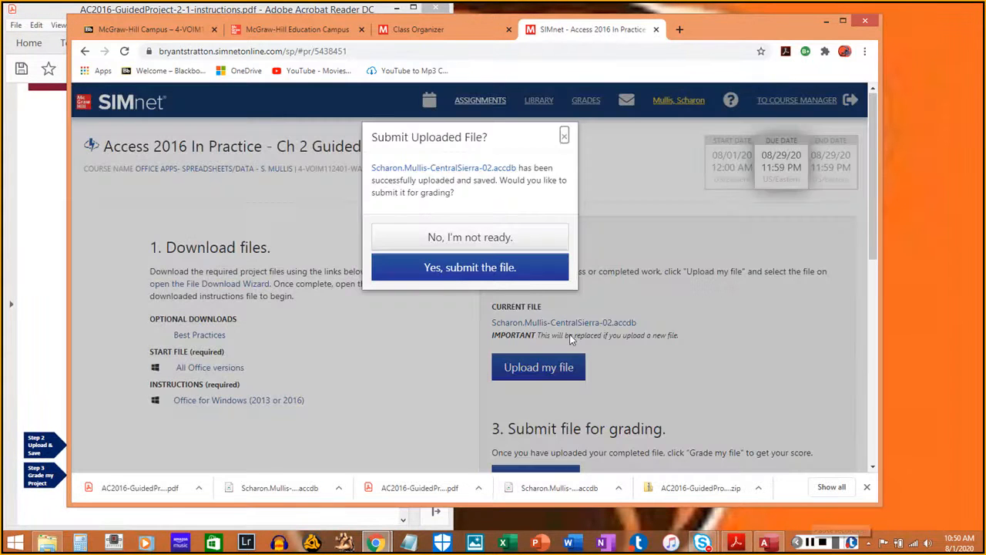
{"action": "left_click", "coordinate": [530, 271]}
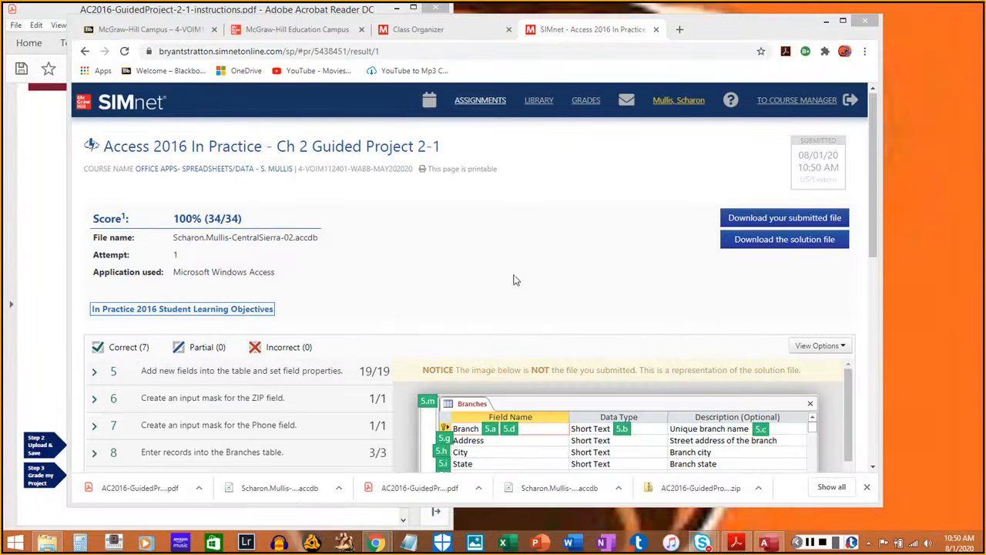
- Look over the graded results, return to the Guided Project 2-1 page and select the Attempt 1 entry in its results table
{"action": "left_click_drag", "start_coordinate": [873, 235], "coordinate": [861, 170]}
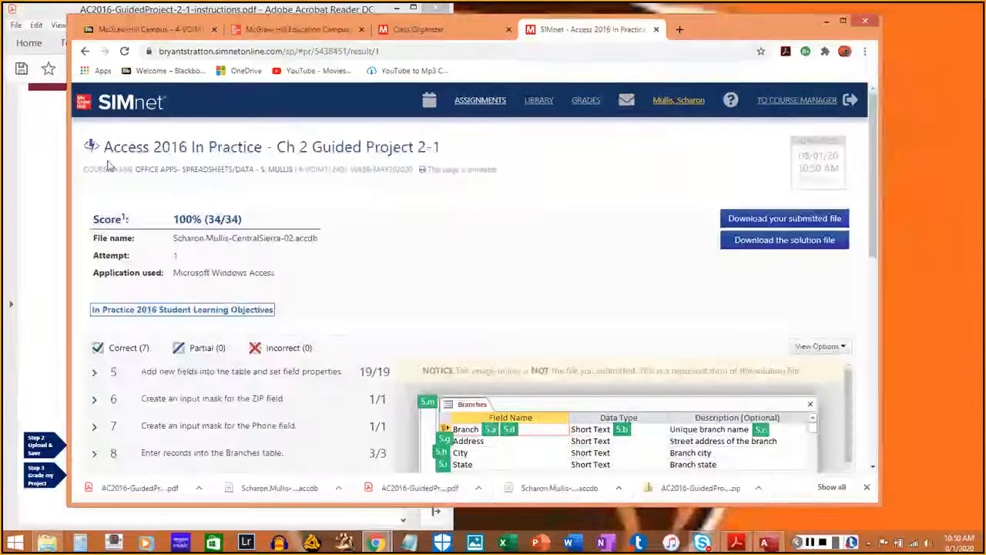
{"action": "left_click", "coordinate": [176, 147]}
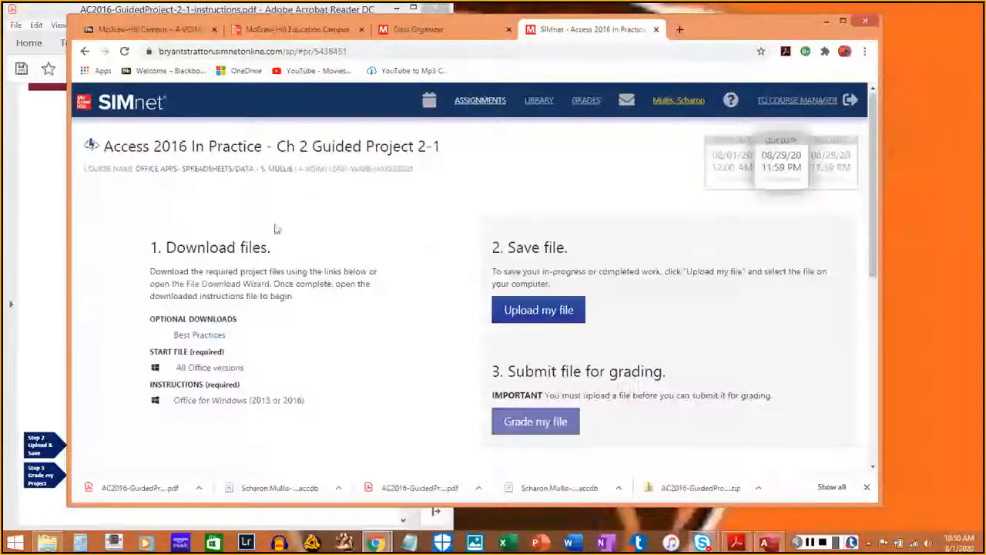
{"action": "scroll", "coordinate": [140, 192], "scroll_direction": "down", "scroll_amount": 10}
{"action": "left_click_drag", "start_coordinate": [105, 180], "coordinate": [806, 242]}
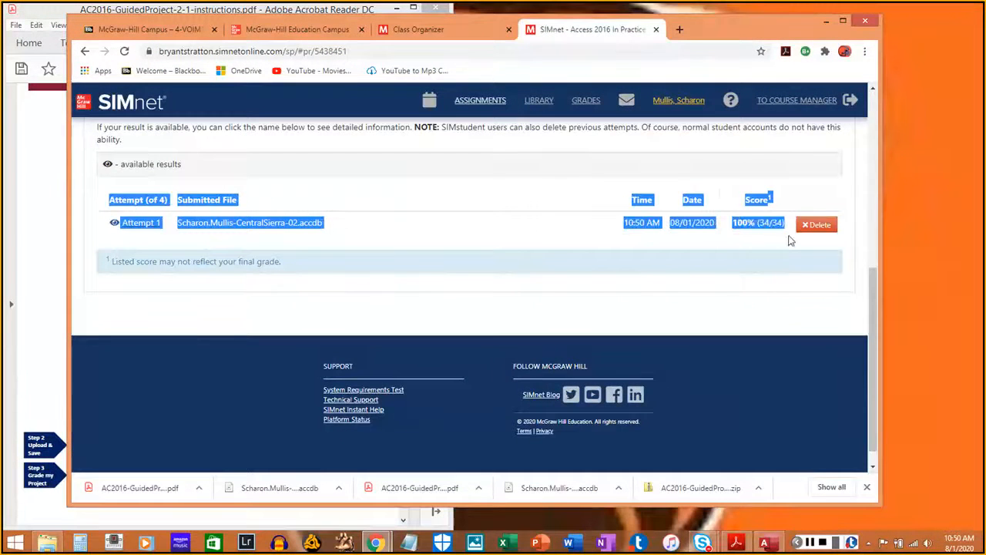